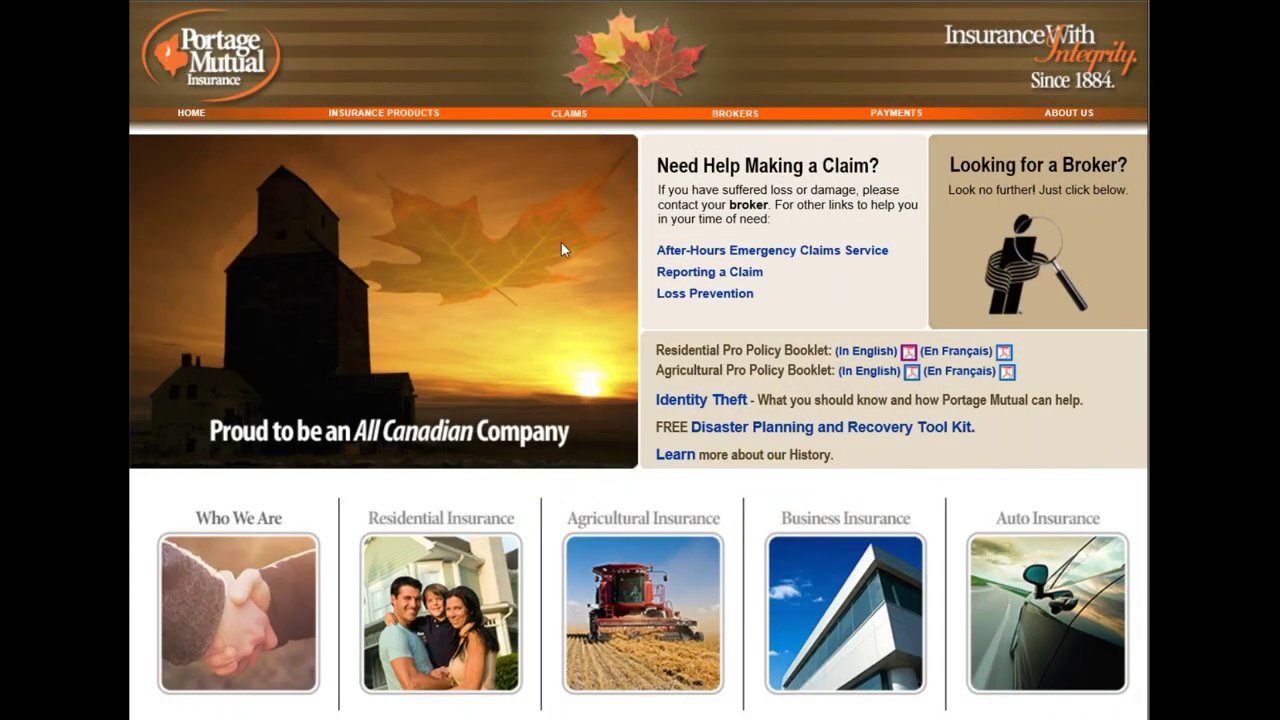
# Go to the broker Real Time Gateway (RTG) login page from the BROKERS menu
pyautogui.moveTo(733, 118)
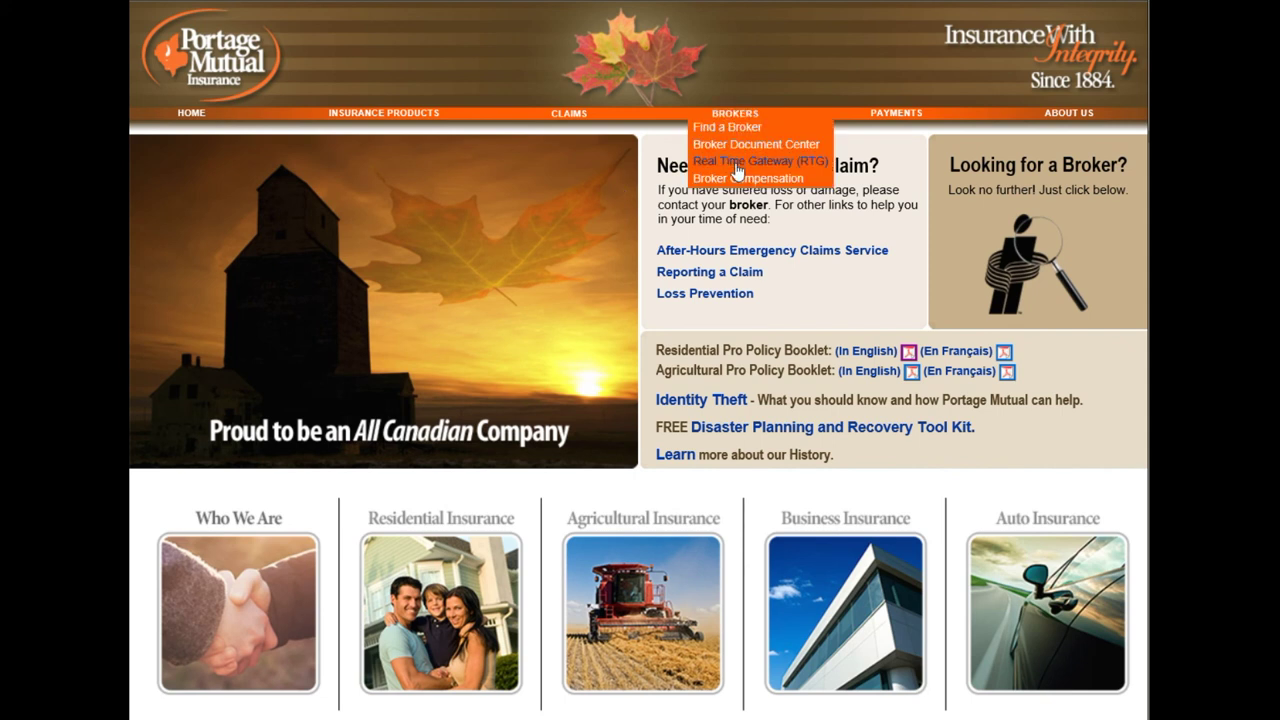
pyautogui.click(737, 168)
# Sign in to RTG with the broker's user ID and password
pyautogui.click(756, 315)
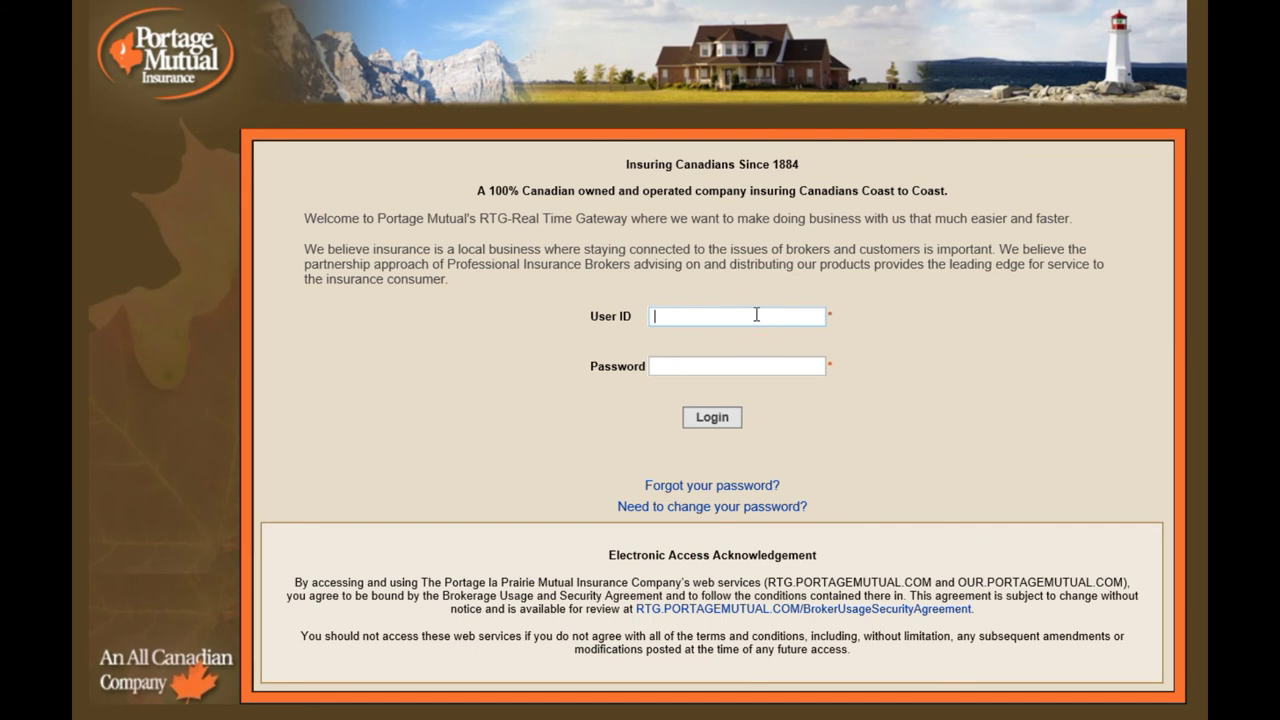
pyautogui.press('Tab')
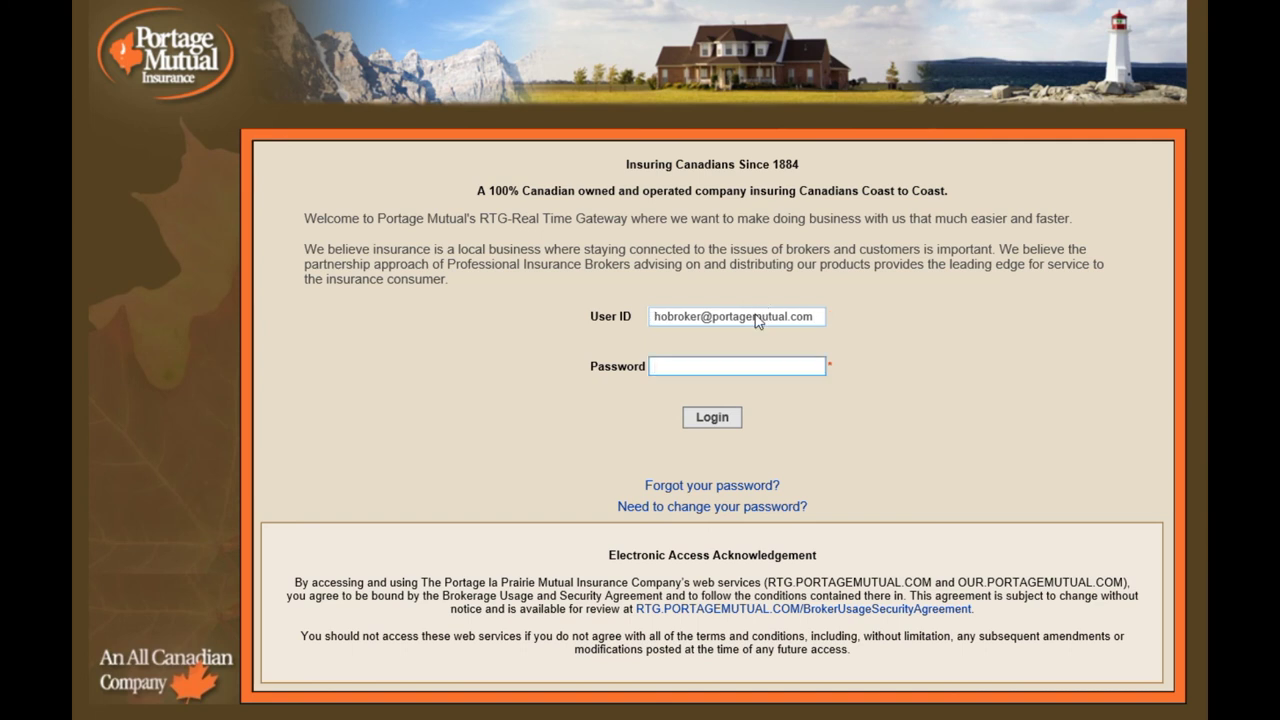
pyautogui.write('******')
pyautogui.click(722, 426)
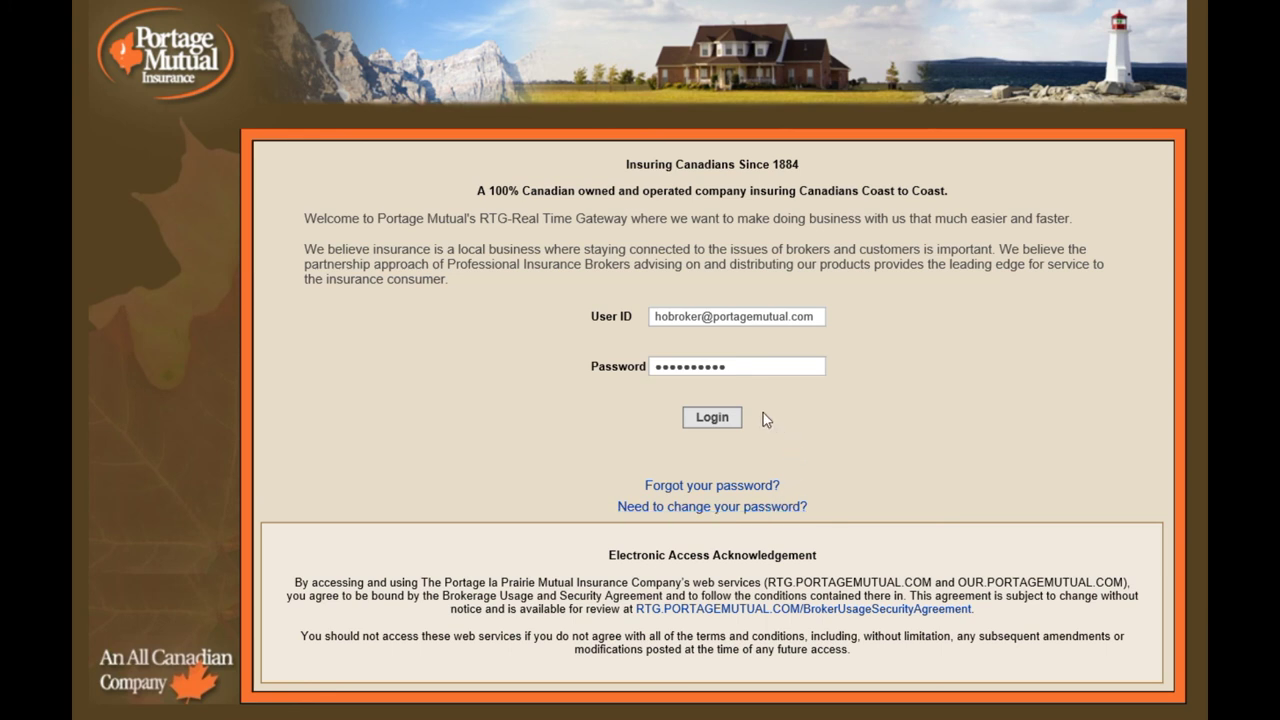
pyautogui.press('Return')
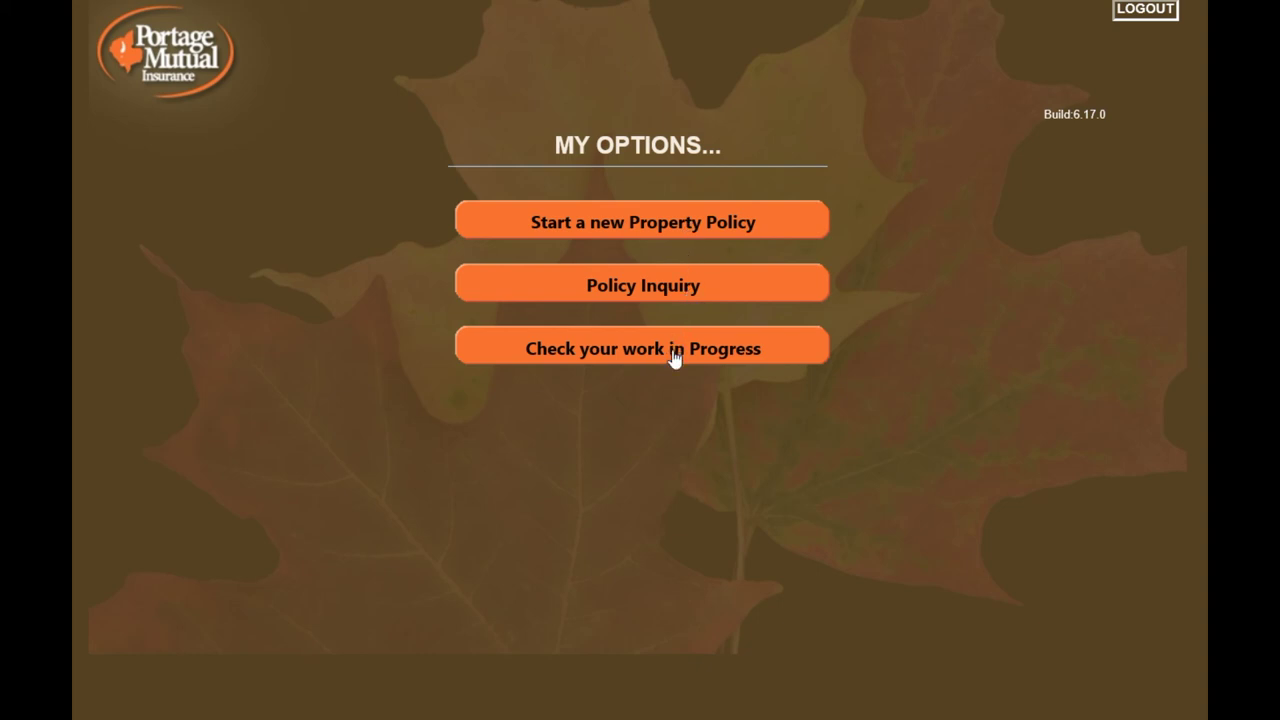
# Start a new property application, preview CoInsured and Client Information, then return to Policy Information
pyautogui.click(678, 222)
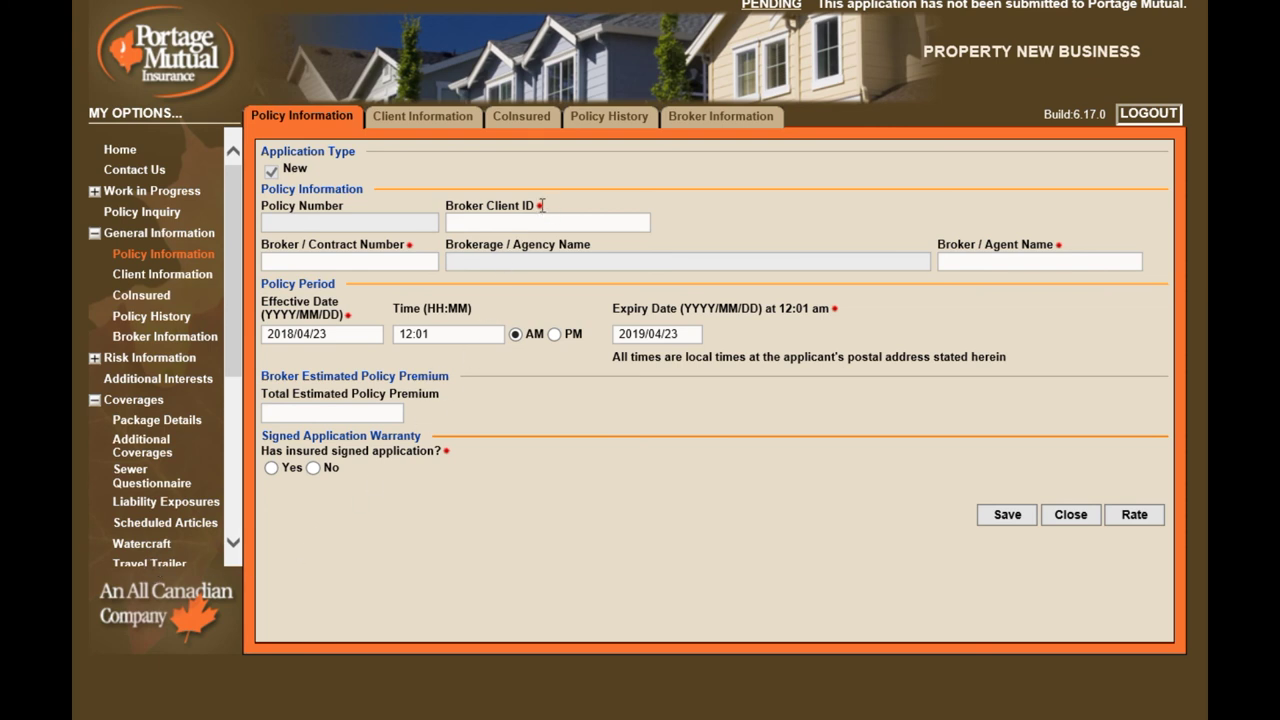
pyautogui.click(527, 118)
pyautogui.click(417, 125)
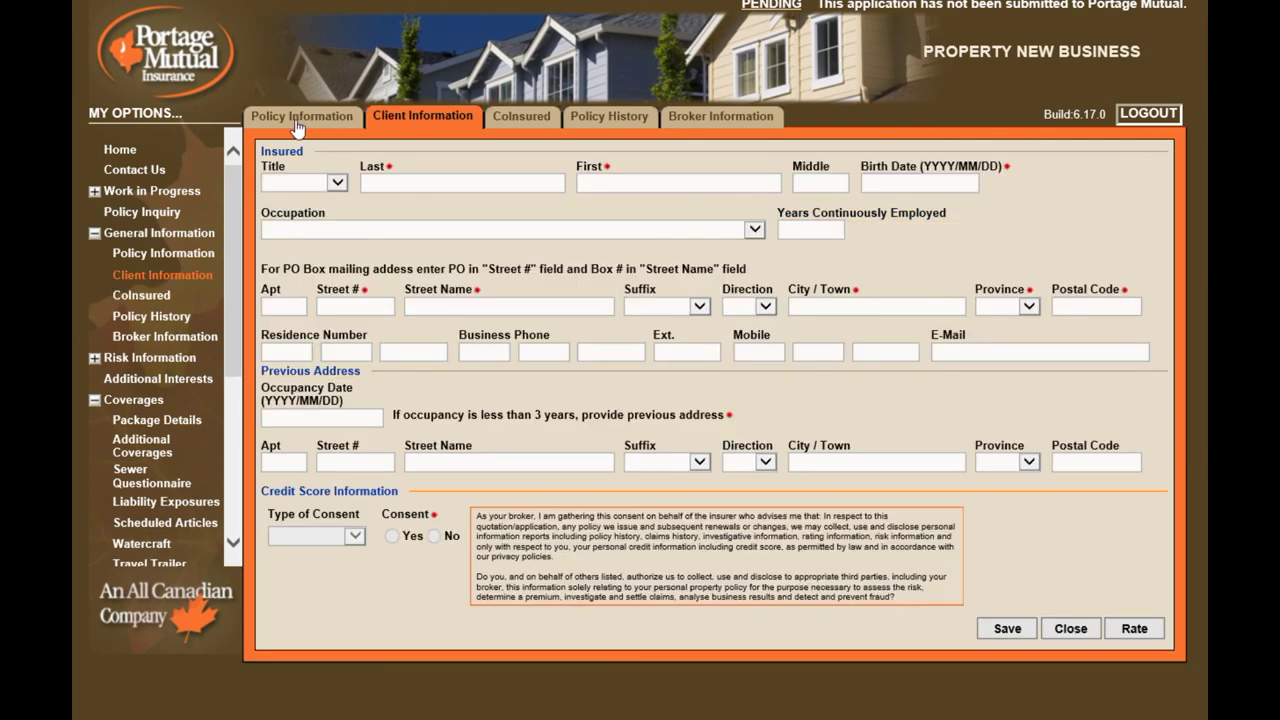
pyautogui.click(297, 127)
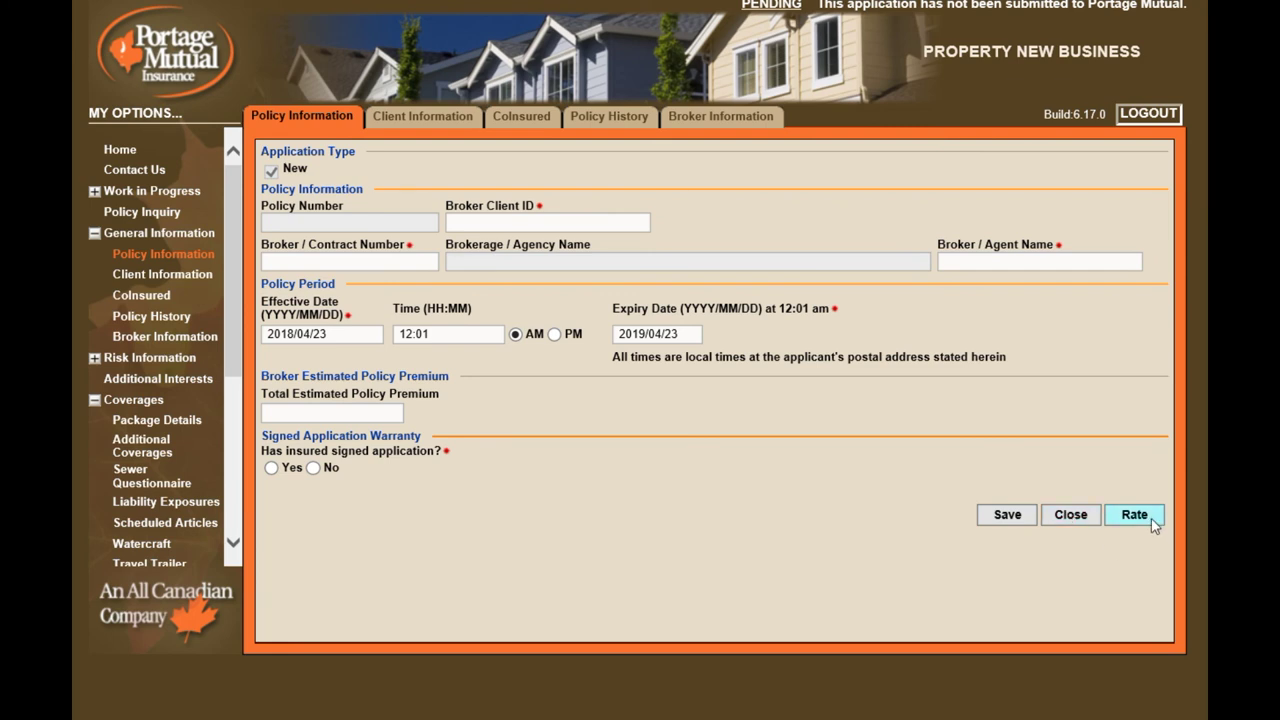
# Enter broker client ID TEST00, contract 4127, agent name, 2018/05/01 effective date, 1200 premium, signed application
pyautogui.click(547, 222)
pyautogui.write('TEST001')
pyautogui.press('Tab')
pyautogui.write('4127')
pyautogui.press('Tab')
pyautogui.write('YOUR NAM')
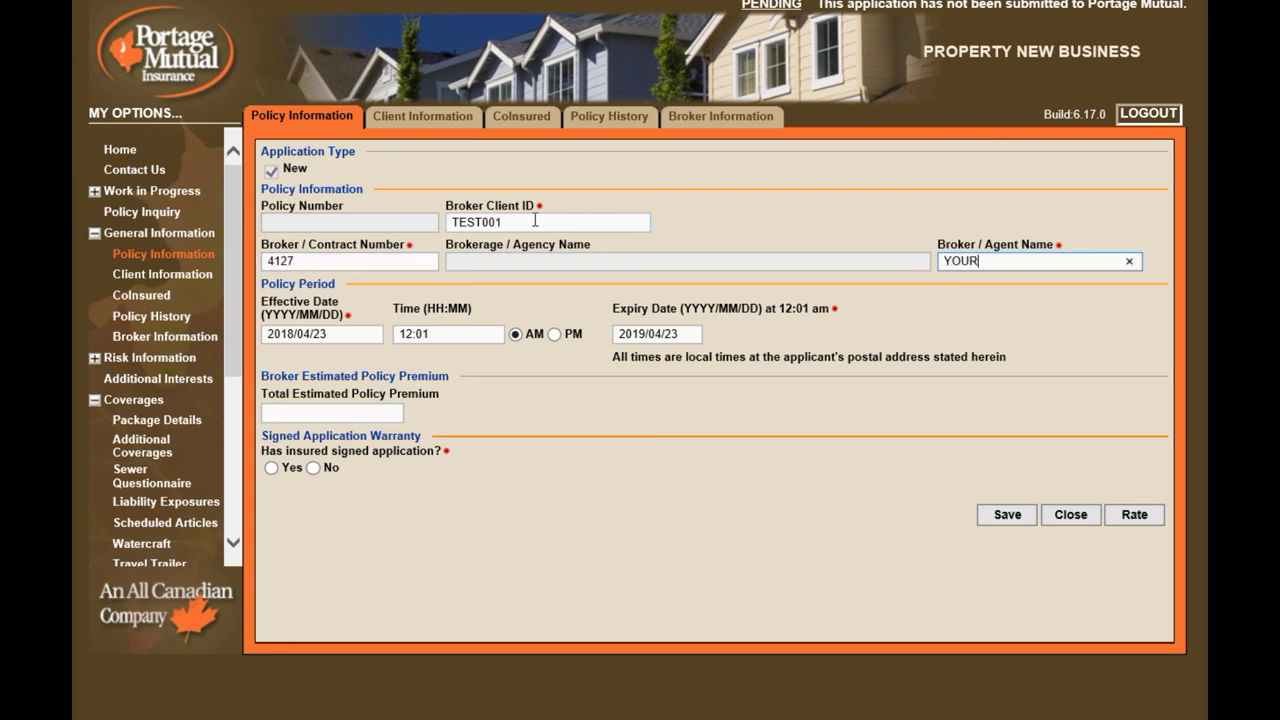
pyautogui.press('Tab')
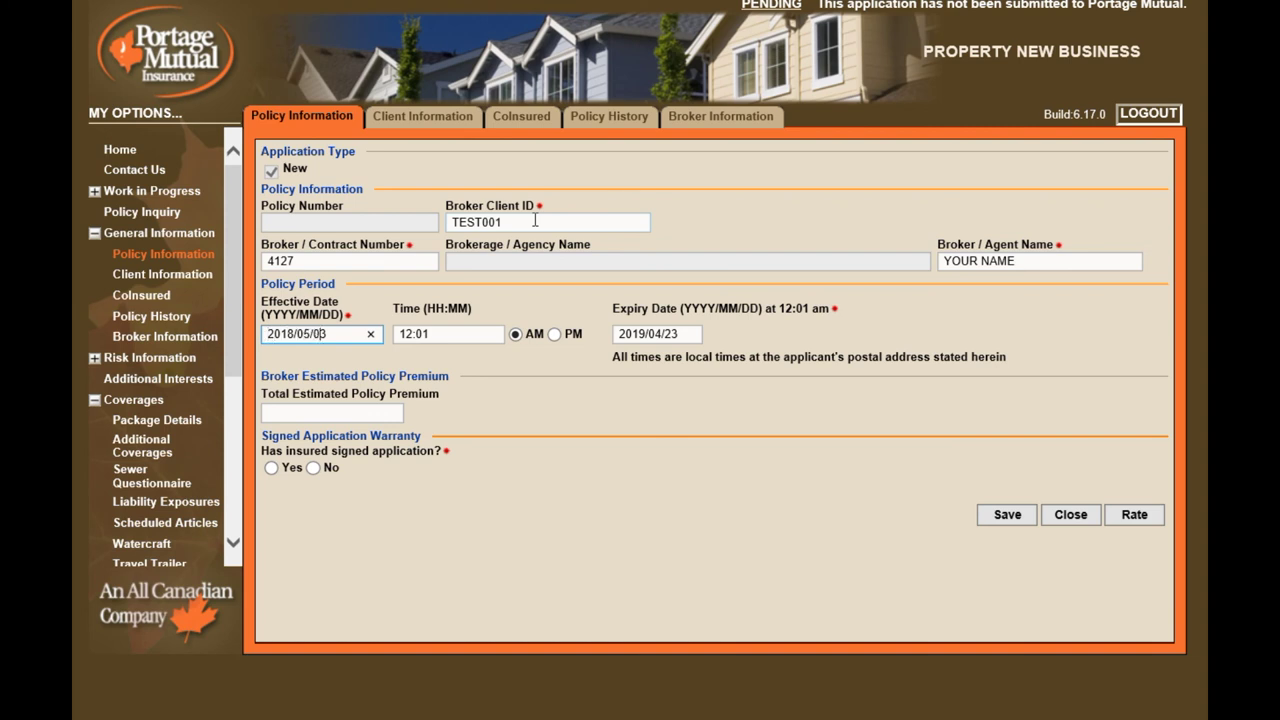
pyautogui.press('Tab')
# Enter the insured's last and first name on the Client Information page
pyautogui.press('Tab')
pyautogui.press('Tab')
pyautogui.press('Tab')
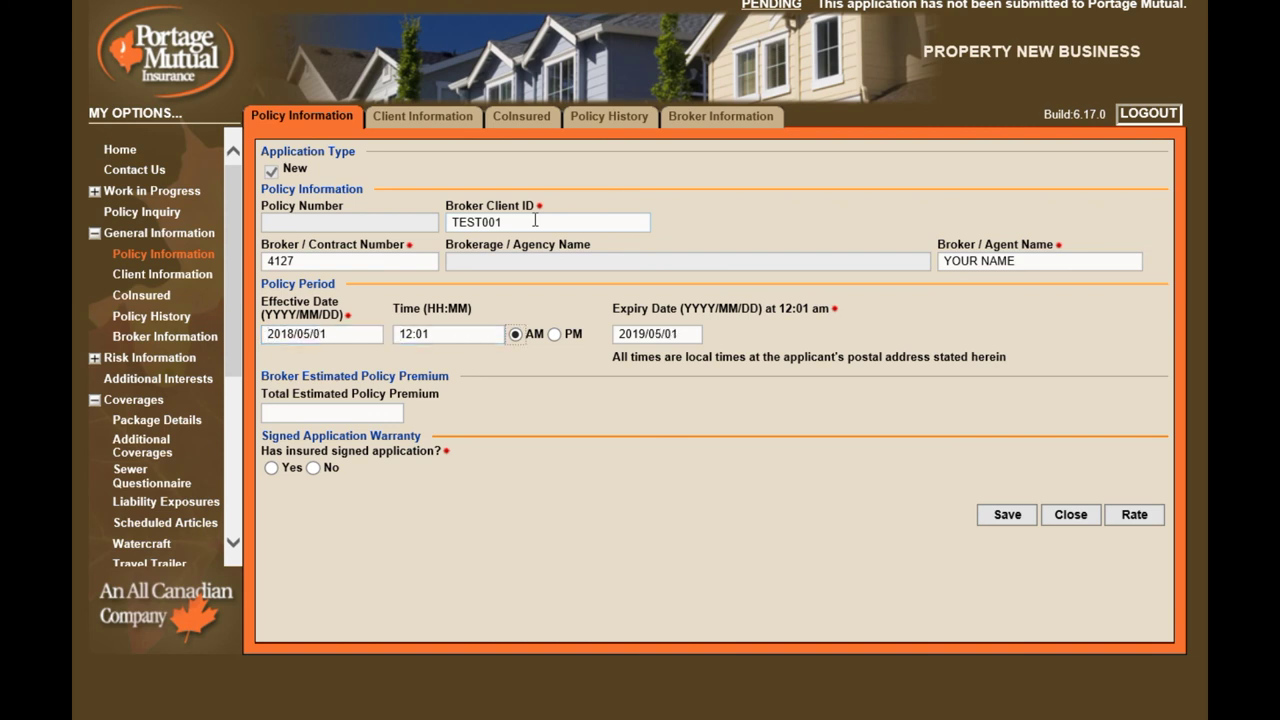
pyautogui.write('1200')
pyautogui.click(272, 468)
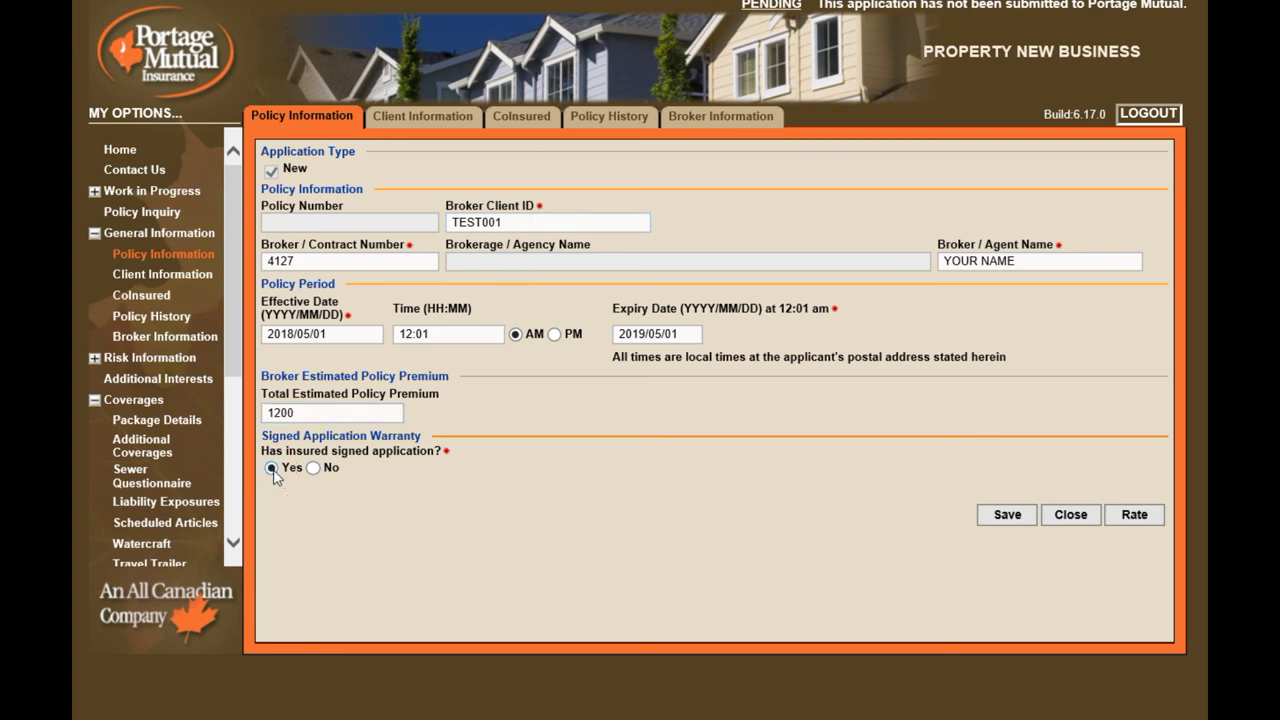
pyautogui.click(434, 128)
pyautogui.click(440, 184)
pyautogui.write('SUPER')
pyautogui.press('Tab')
pyautogui.write('BROKER')
pyautogui.press('Tab')
pyautogui.press('Tab')
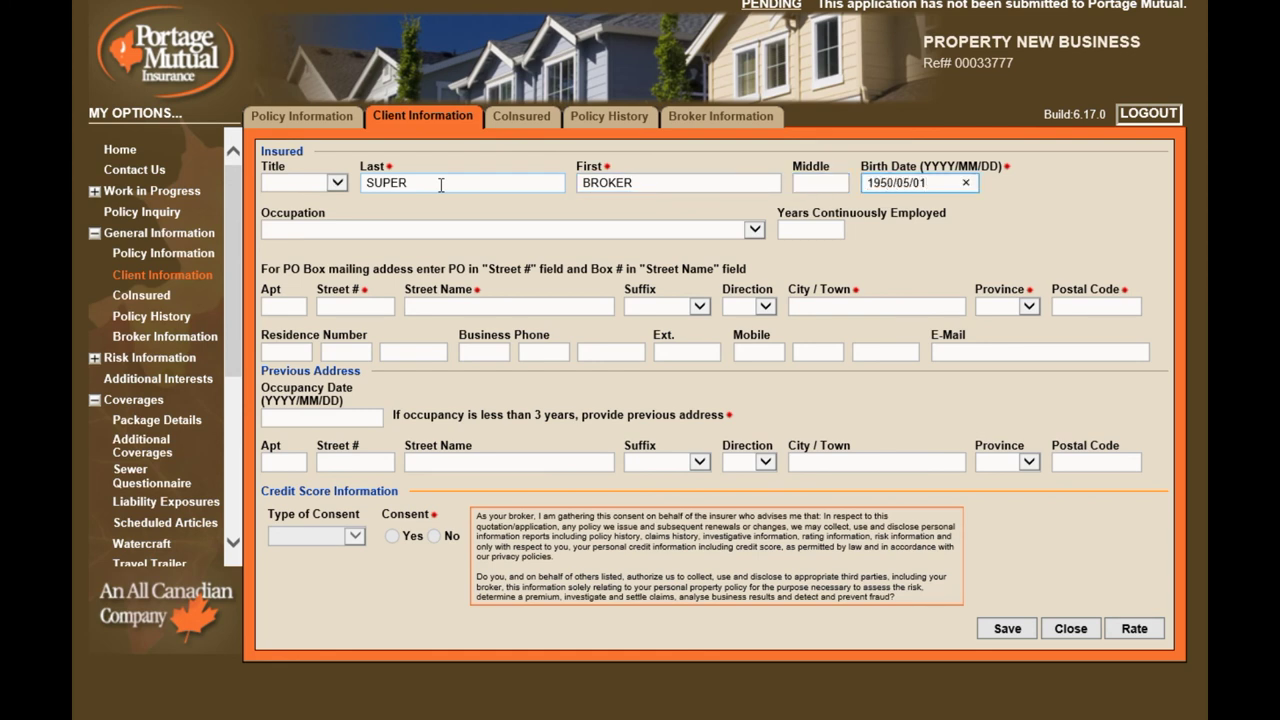
# Set the insured's occupation to Insurance - Agent, Broker
pyautogui.click(754, 229)
pyautogui.moveTo(757, 272); pyautogui.dragTo(748, 432)
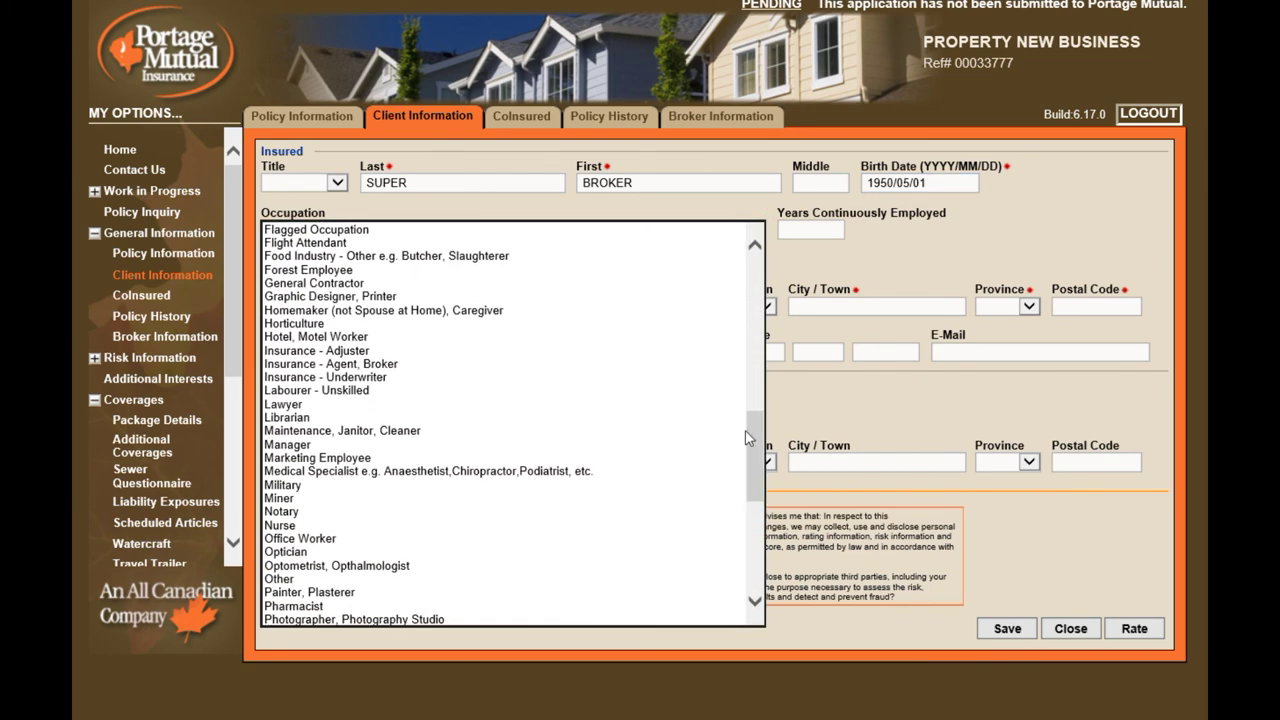
pyautogui.click(390, 364)
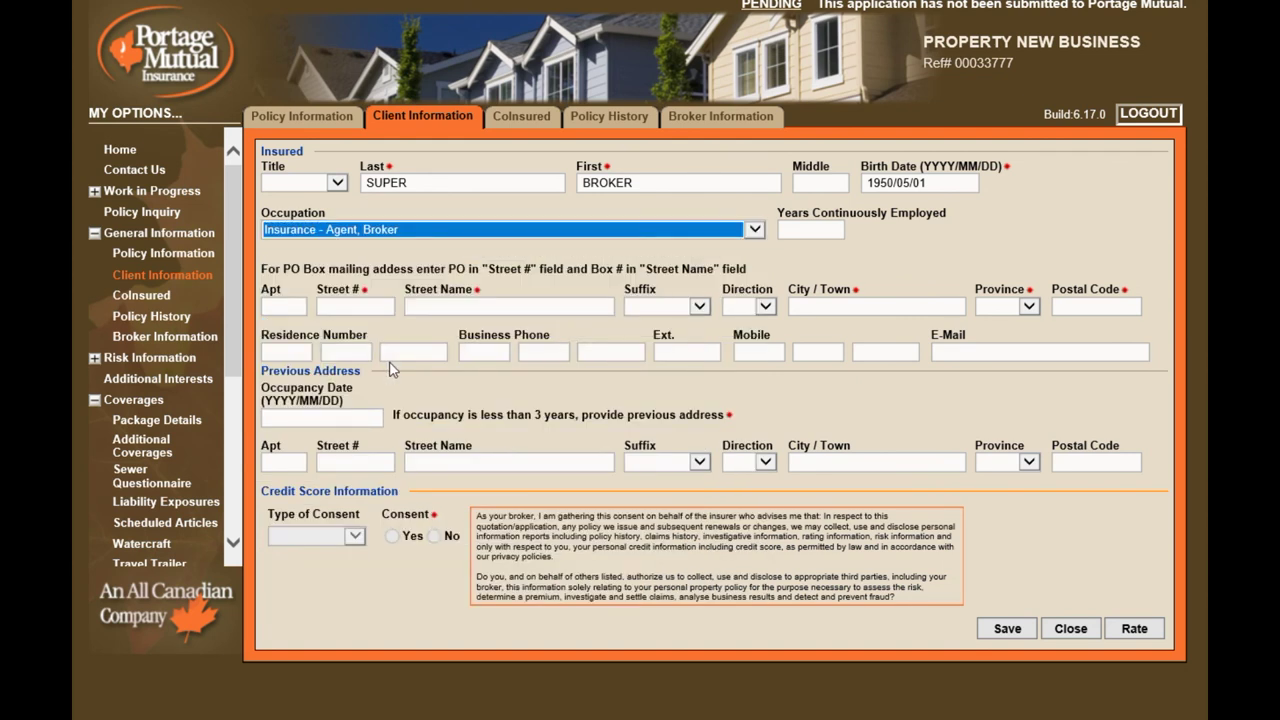
# Enter the insured's mailing address, with street suffix STREET and province MB
pyautogui.click(368, 308)
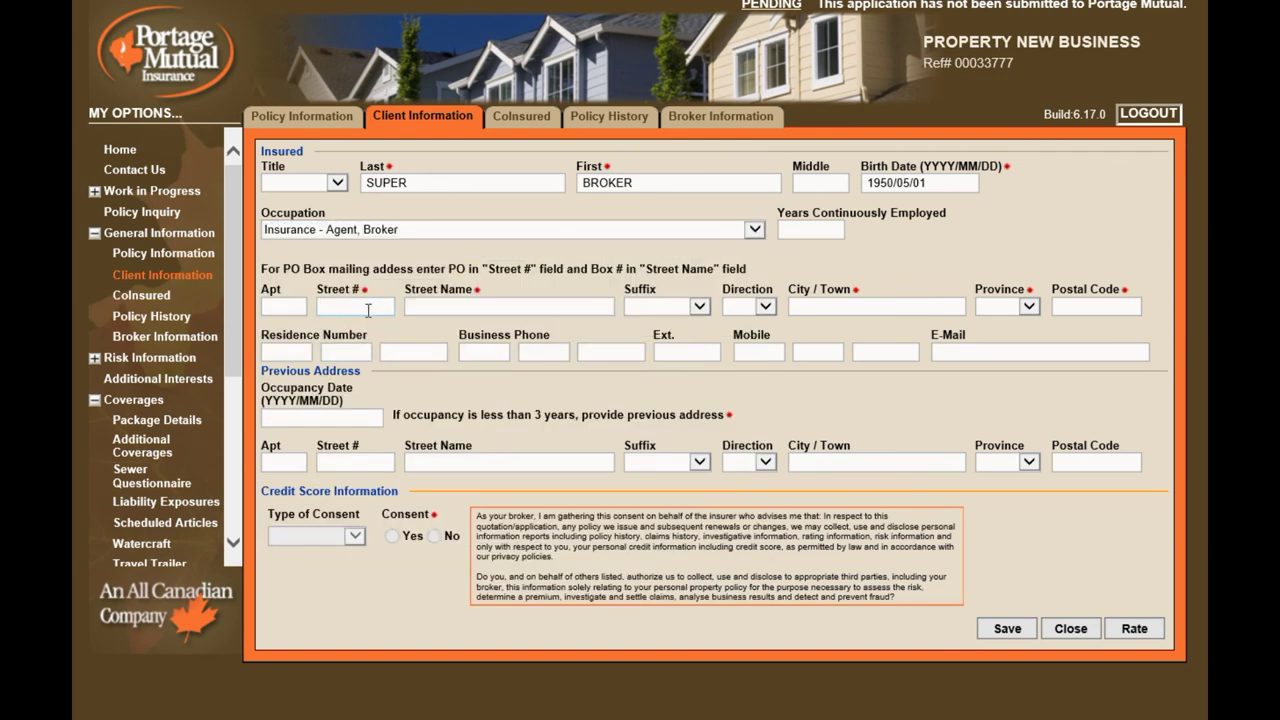
pyautogui.write('123')
pyautogui.press('Tab')
pyautogui.write('FIRST')
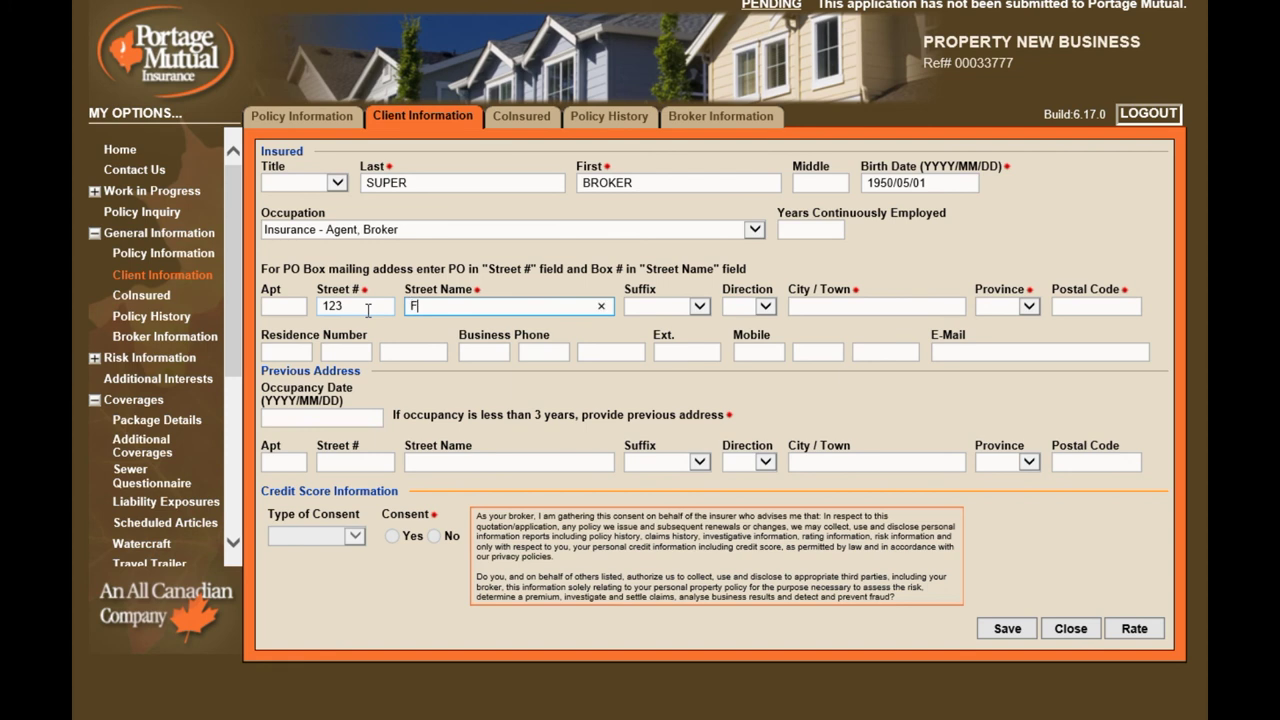
pyautogui.press('Tab')
pyautogui.press('s')
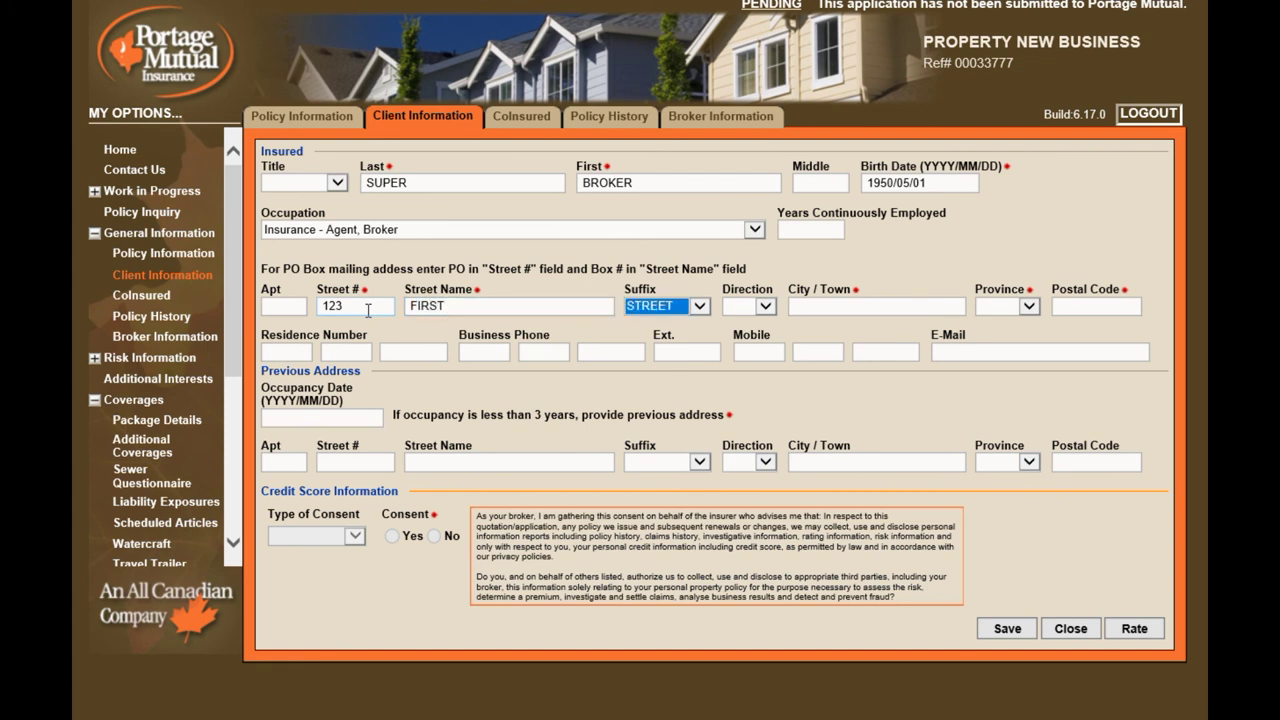
pyautogui.press('Tab')
pyautogui.press('Tab')
pyautogui.write('WINNIPEG')
pyautogui.press('Tab')
pyautogui.press('m')
pyautogui.press('Tab')
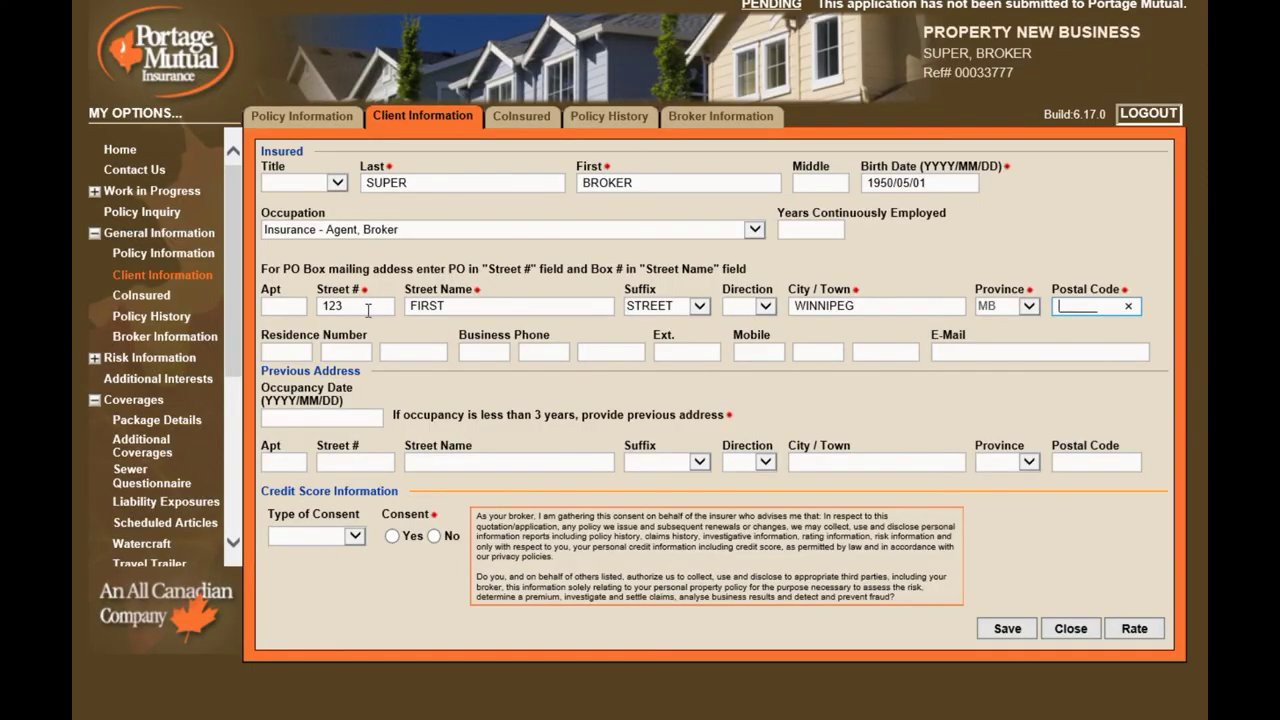
pyautogui.write('R0R0R0')
# Record that written credit consent was given, then bring up the CoInsured page
pyautogui.click(372, 418)
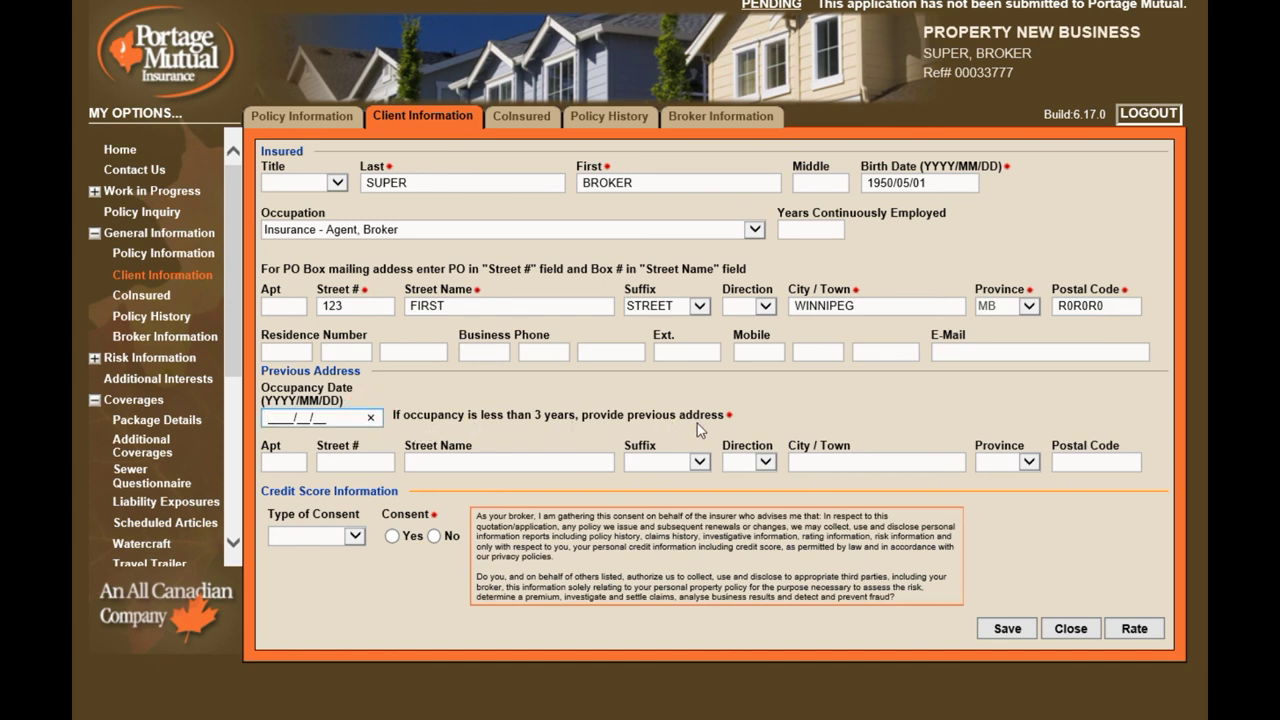
pyautogui.click(355, 536)
pyautogui.click(345, 575)
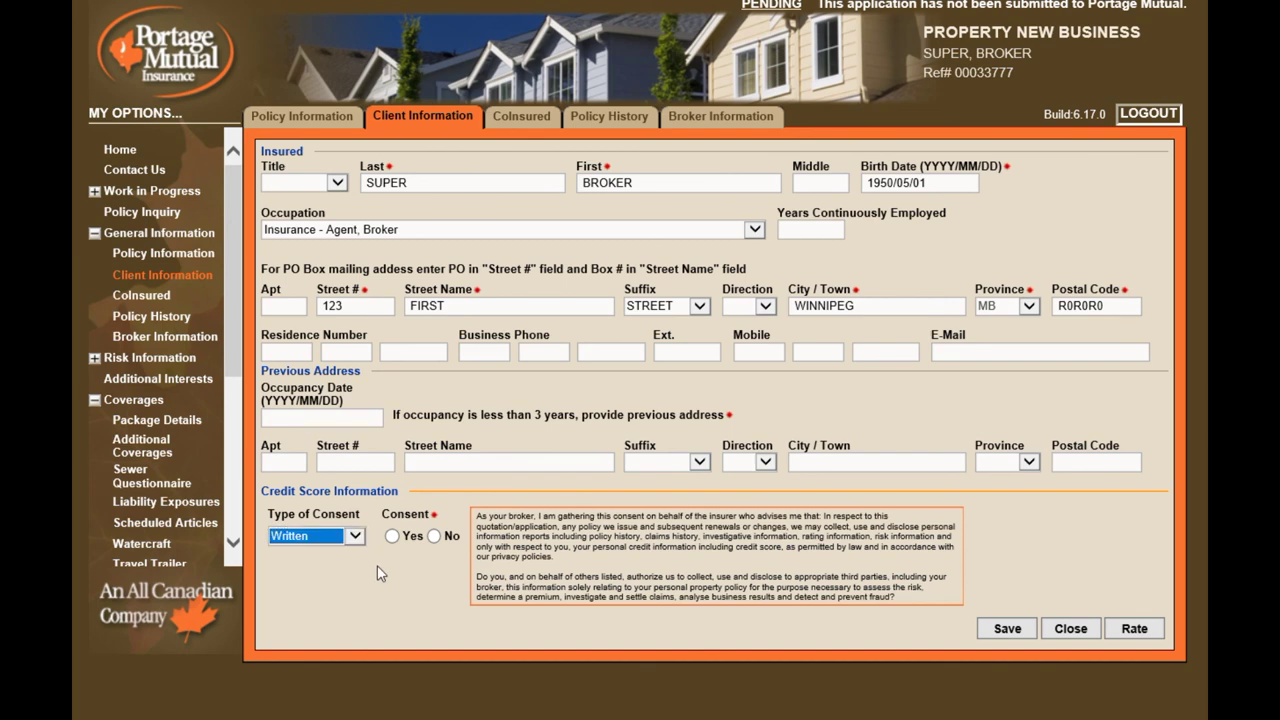
pyautogui.click(392, 537)
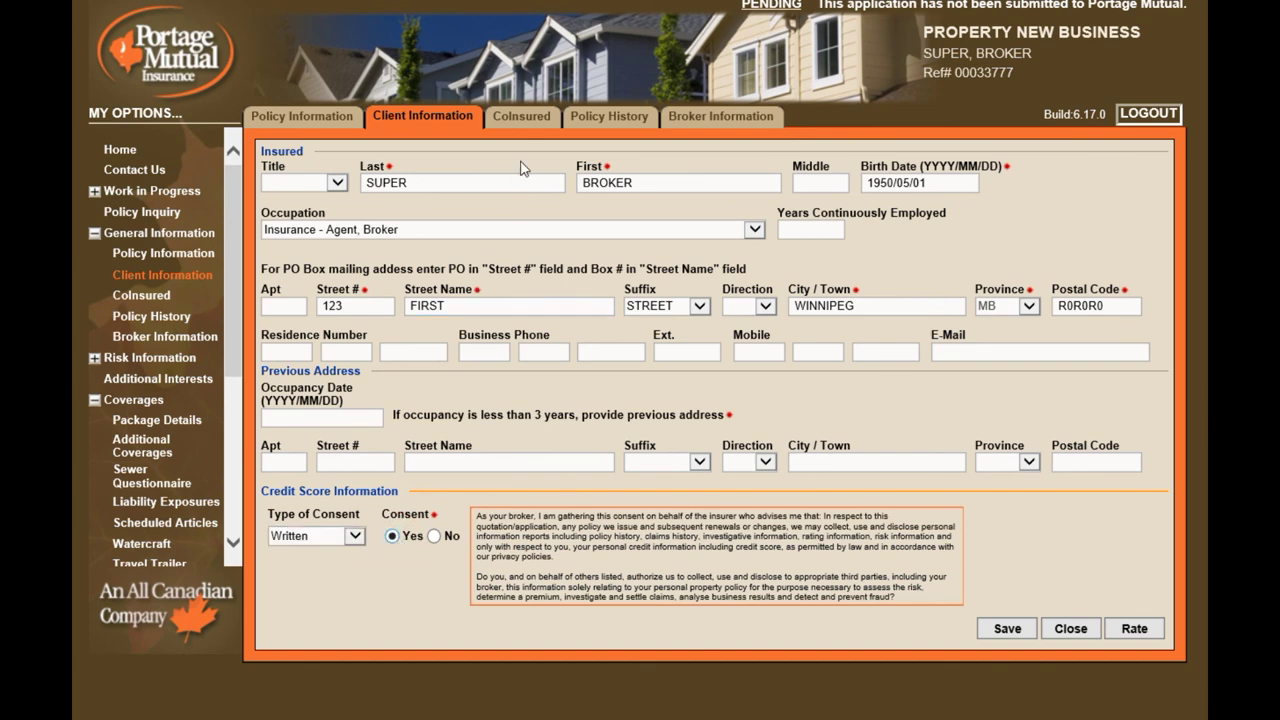
pyautogui.click(532, 120)
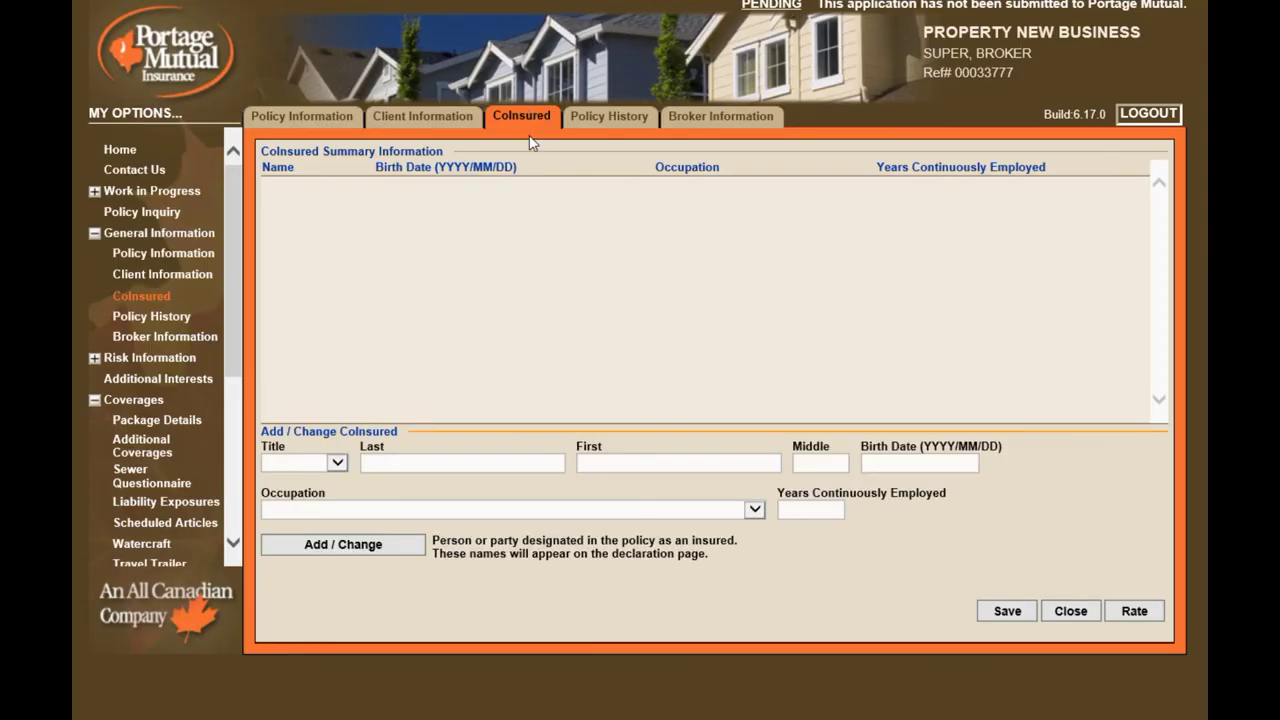
pyautogui.click(491, 465)
pyautogui.write('SUPER')
pyautogui.press('Tab')
pyautogui.write('HUSBAND')
pyautogui.press('Tab')
pyautogui.press('Tab')
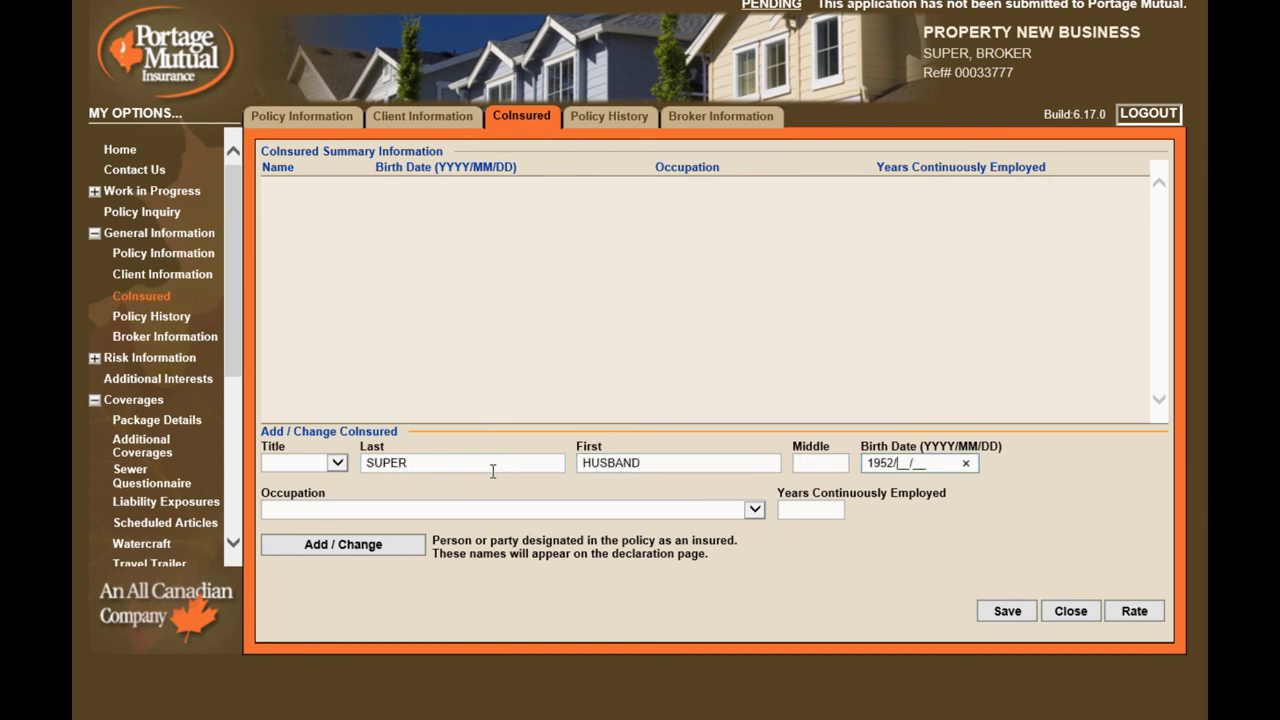
pyautogui.write('19520408')
pyautogui.click(323, 553)
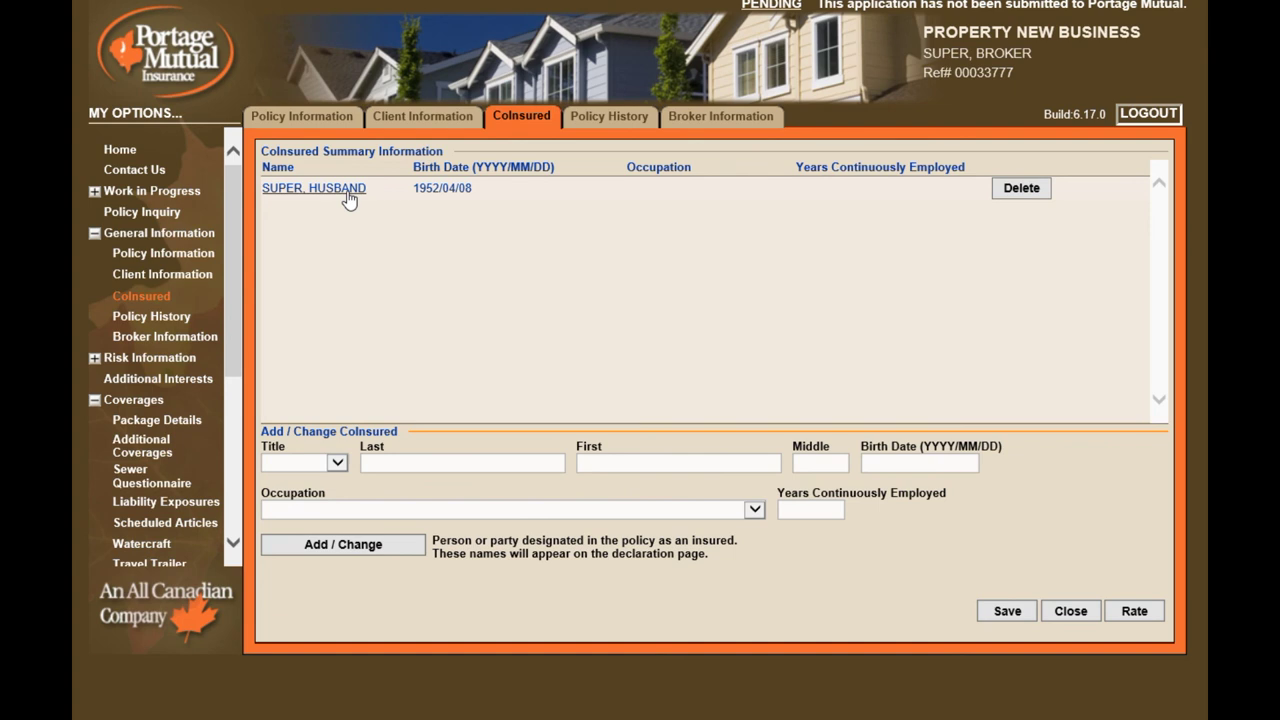
# On Policy History, mark the applicant as previously insured and enter the previous insurance company
pyautogui.click(607, 120)
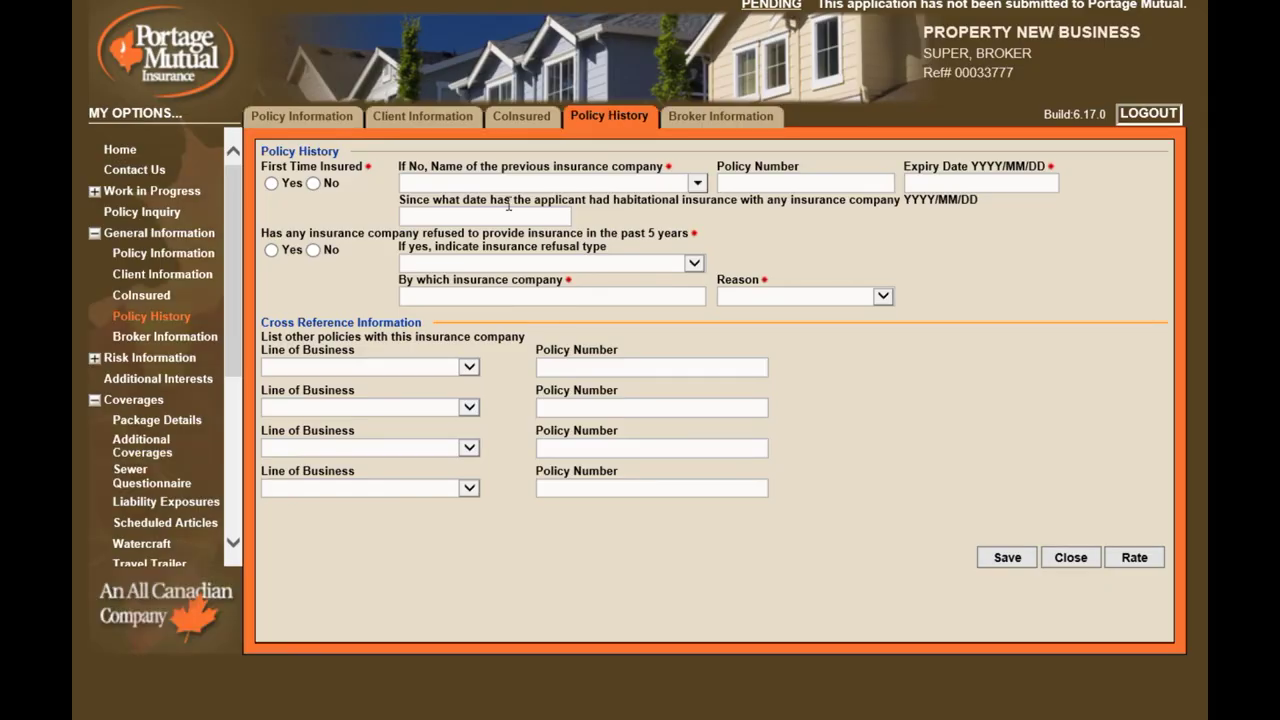
pyautogui.click(313, 183)
pyautogui.click(480, 181)
pyautogui.write('Prev COMPANY')
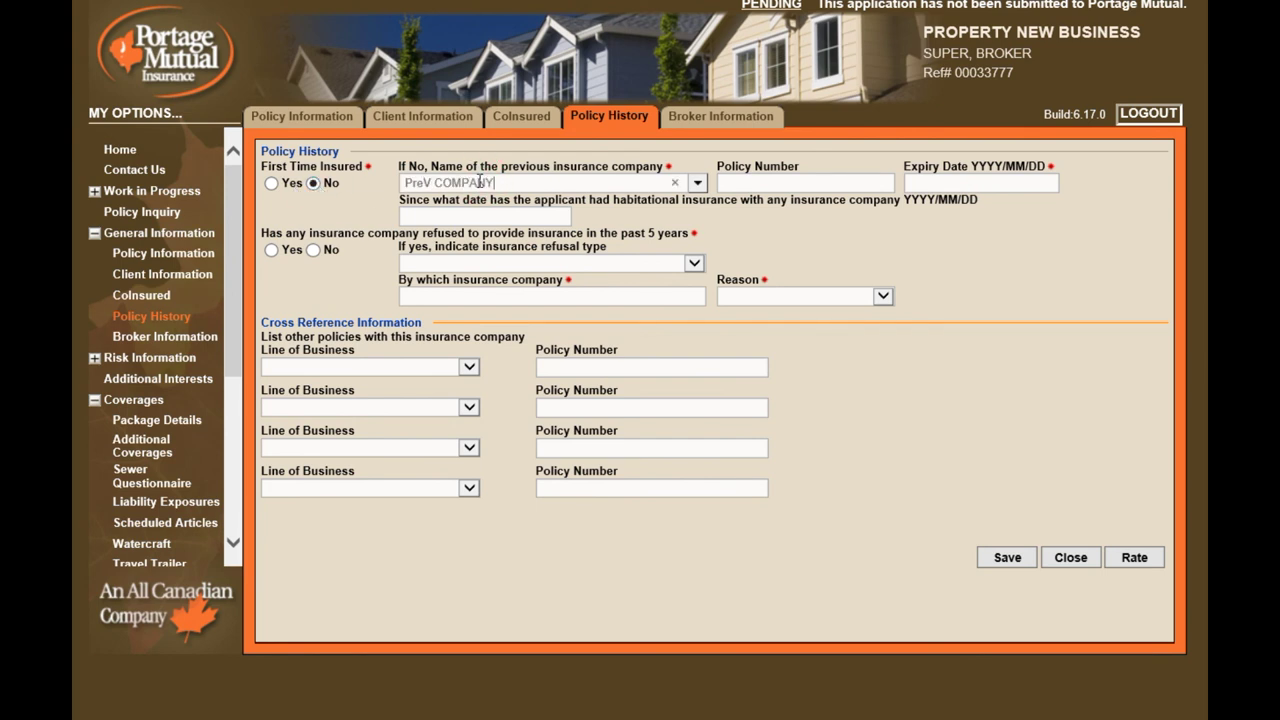
pyautogui.click(697, 183)
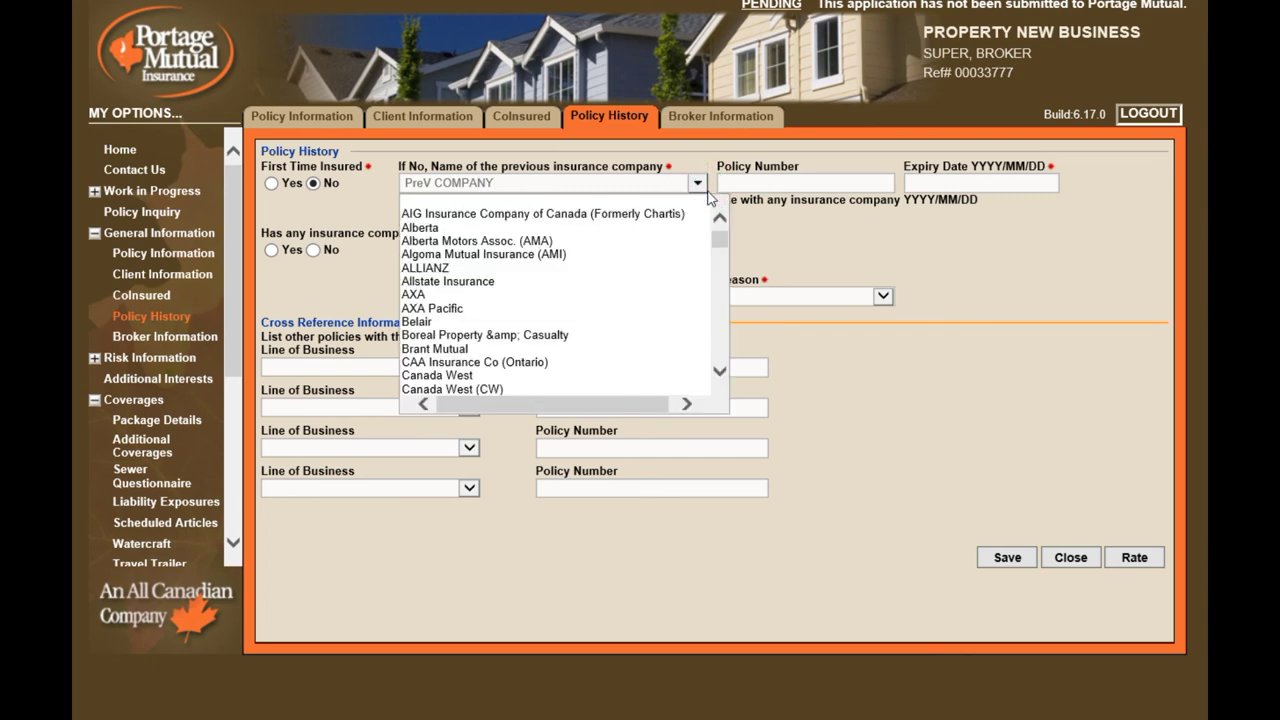
pyautogui.moveTo(720, 238); pyautogui.dragTo(720, 316)
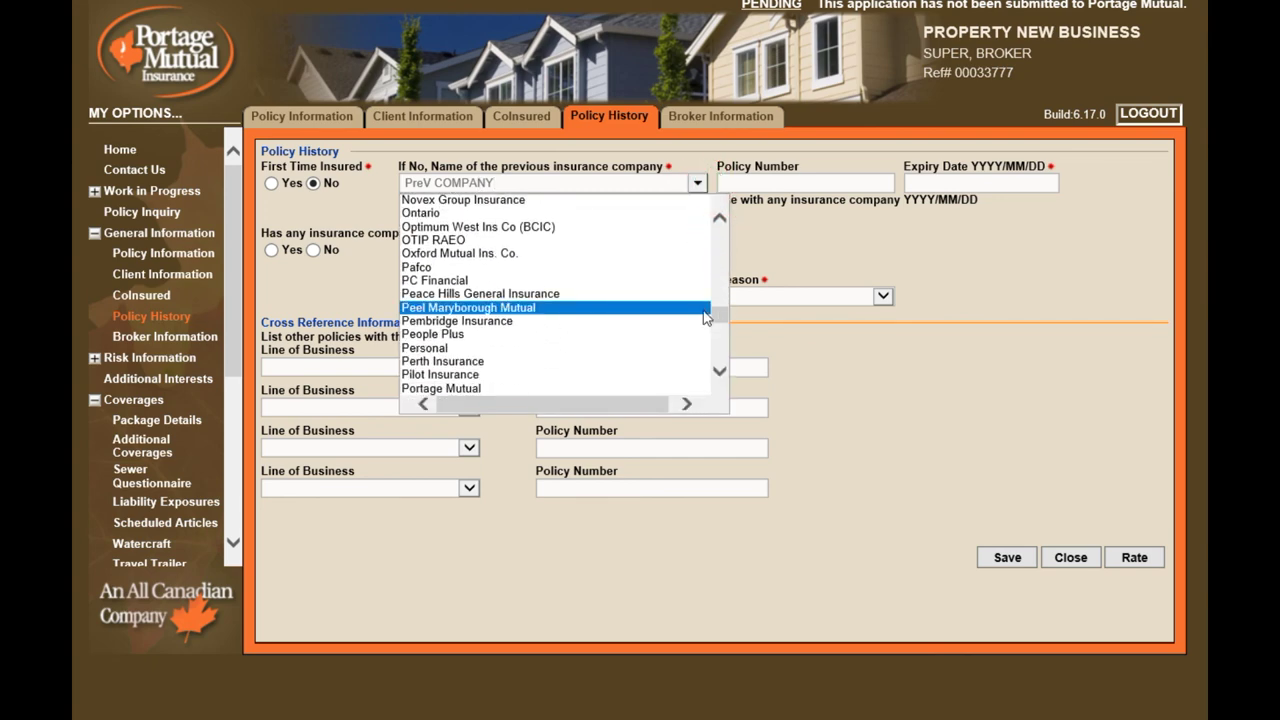
# Set previous expiry 2018/05/01, insured since 1997/01/01, no refusals, and leave line of business blank
pyautogui.click(935, 185)
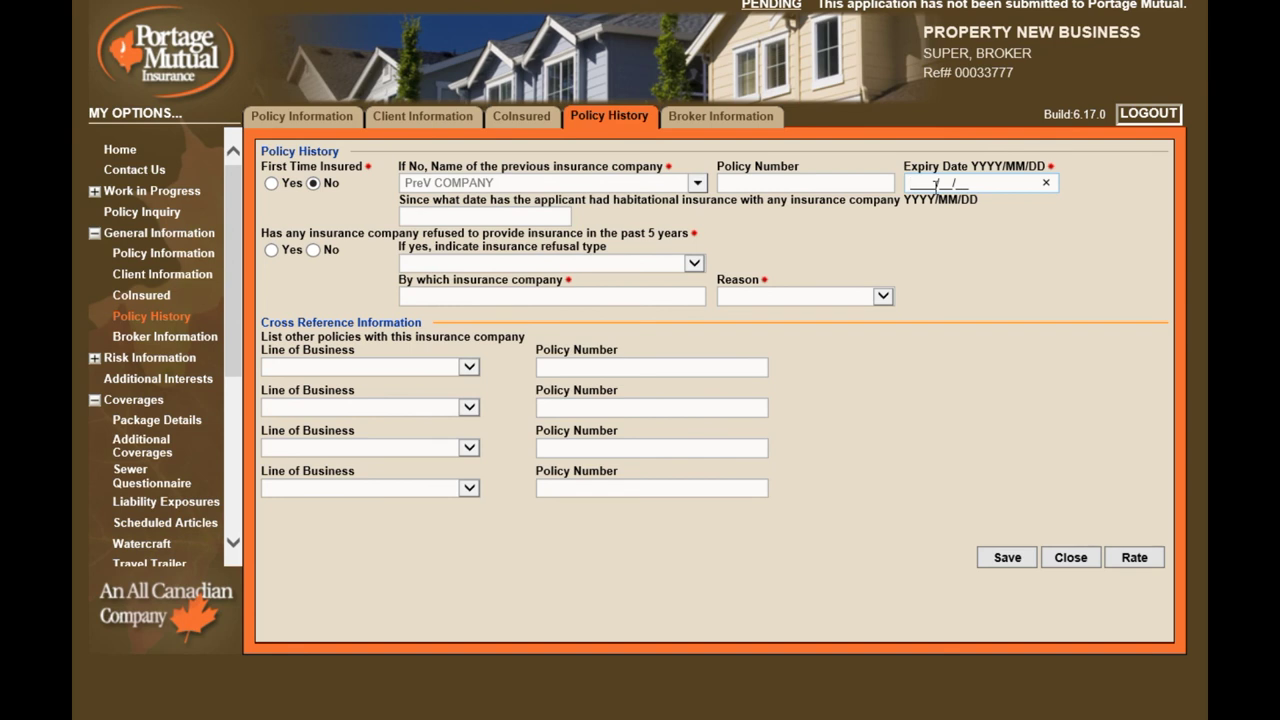
pyautogui.write('2018/05/01')
pyautogui.press('Tab')
pyautogui.write('1997')
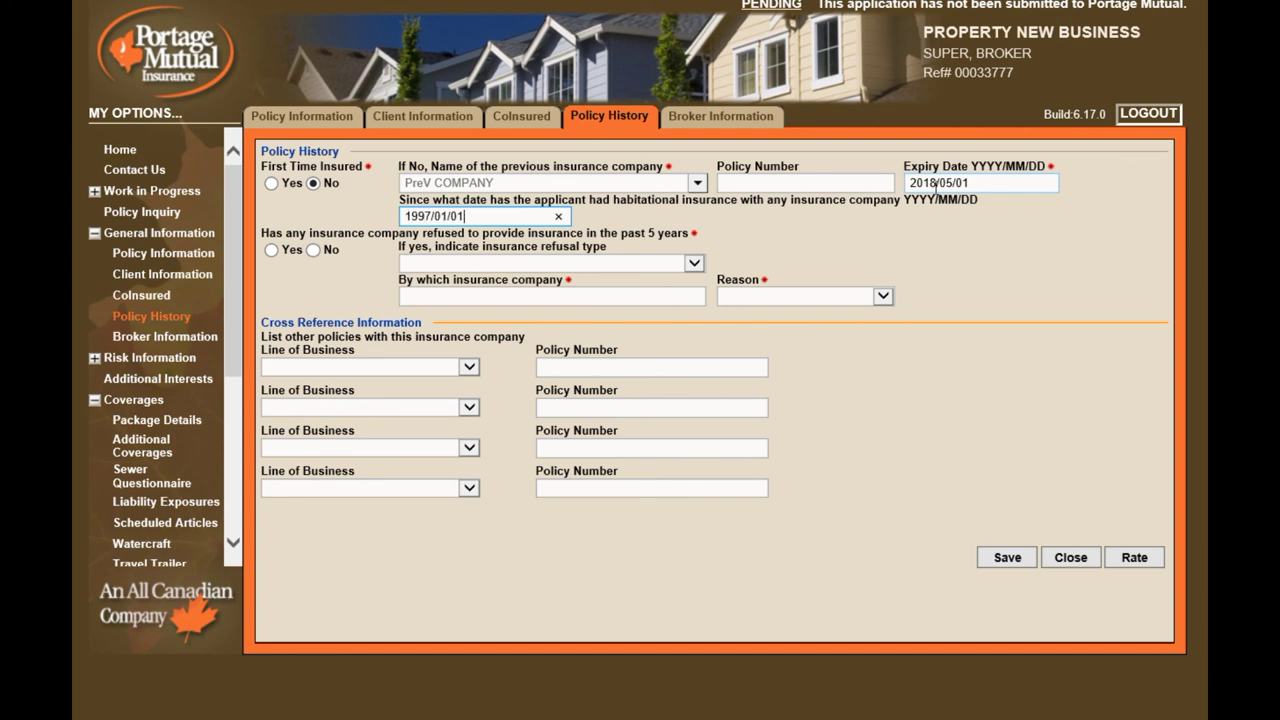
pyautogui.click(316, 250)
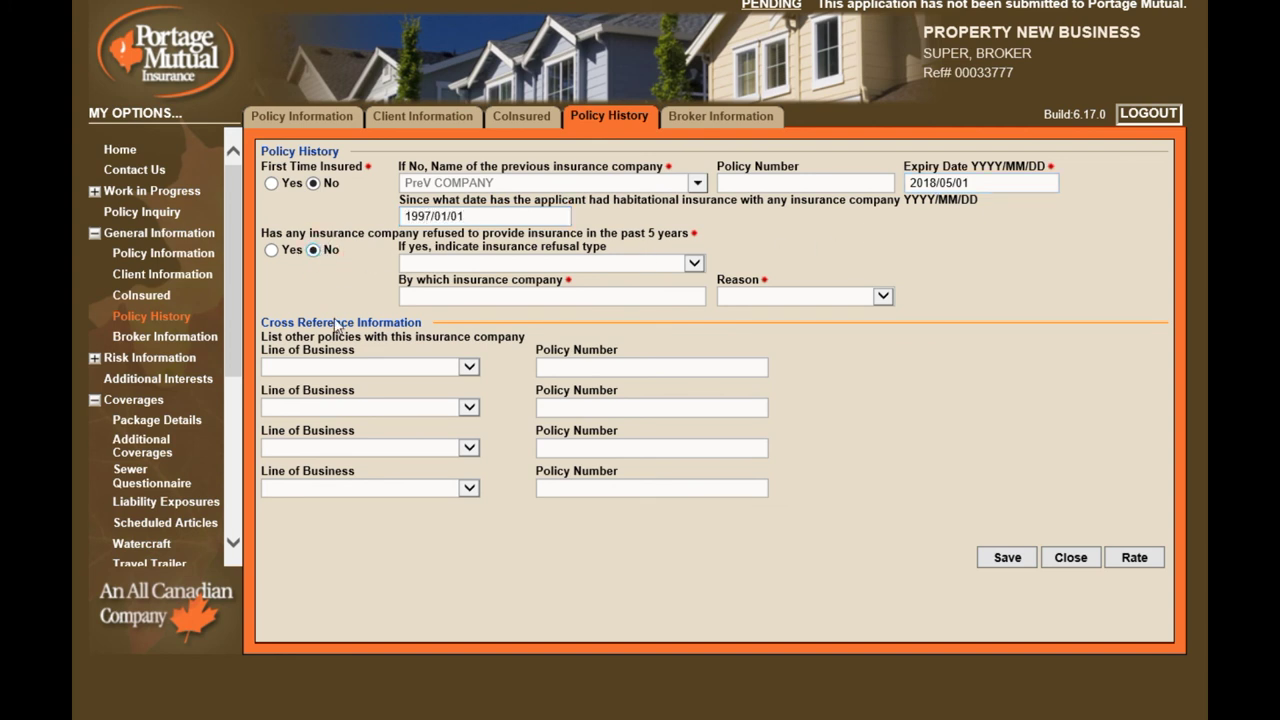
pyautogui.click(472, 368)
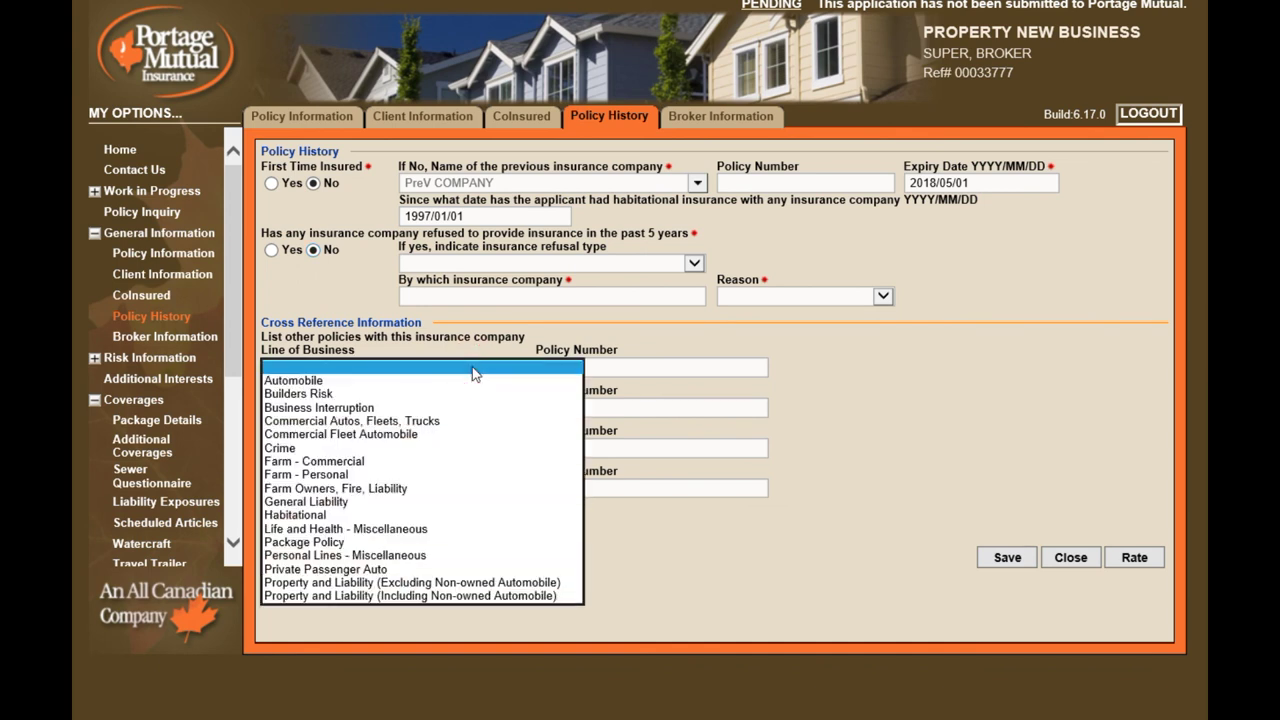
pyautogui.click(474, 370)
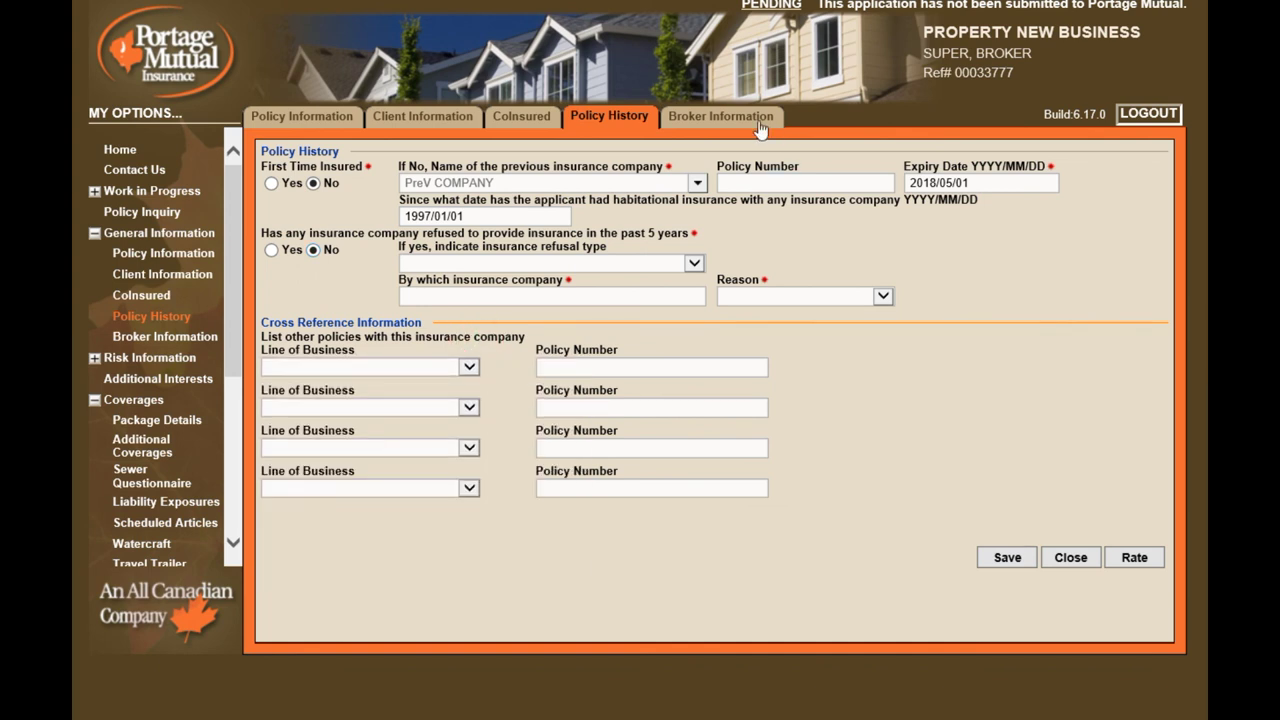
# Answer Yes to bound risk and No to special circumstances, then open the Risk Information location summary
pyautogui.click(722, 117)
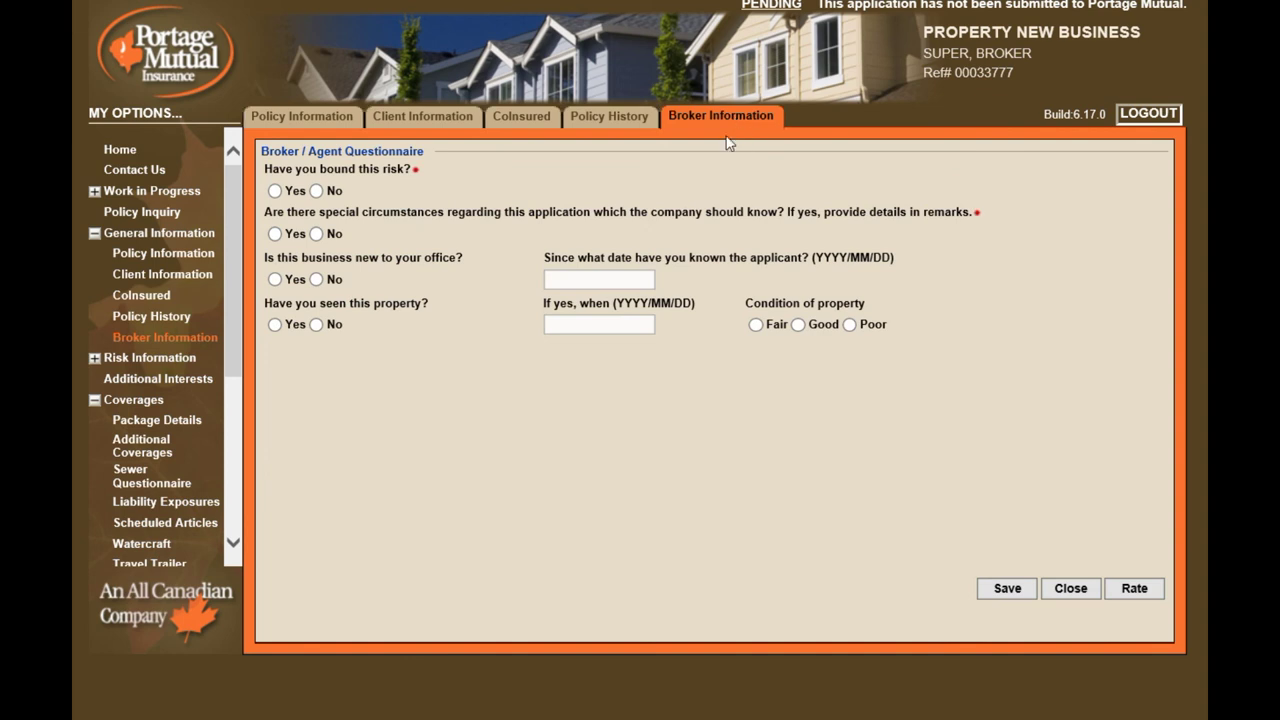
pyautogui.click(274, 191)
pyautogui.click(316, 234)
pyautogui.click(93, 234)
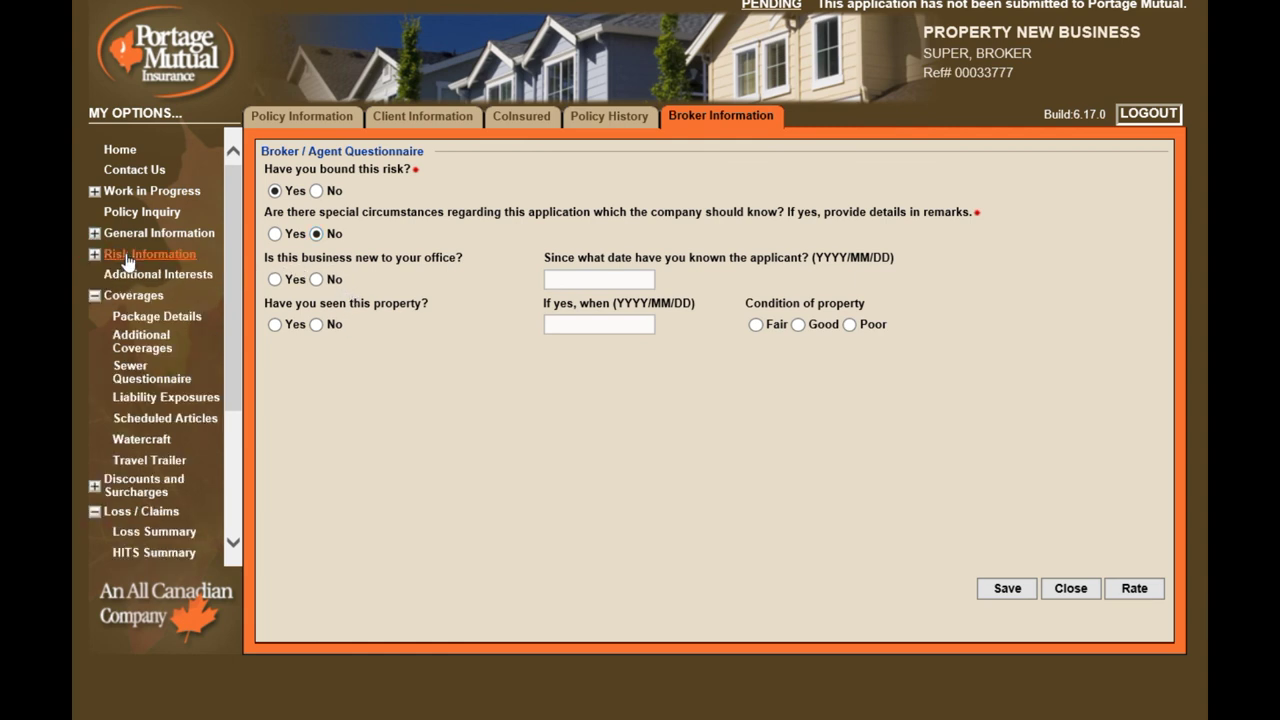
pyautogui.click(127, 258)
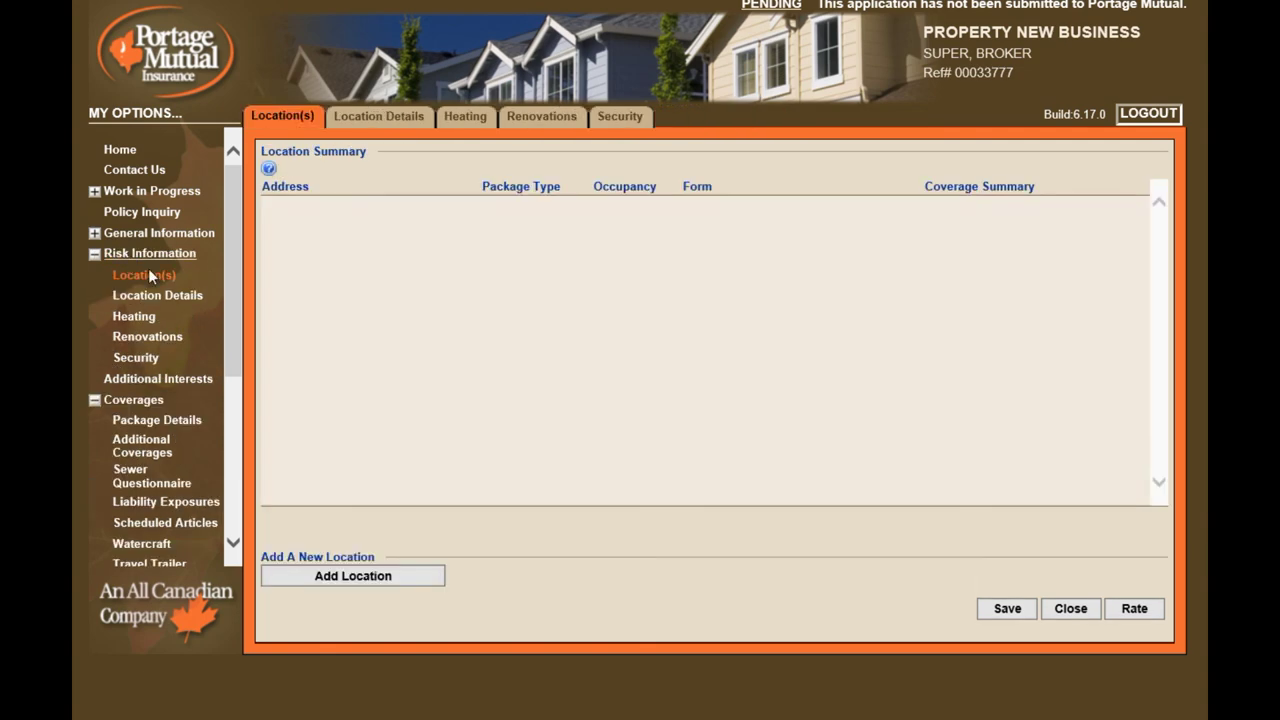
# Add a location using the postal address, protection grade M1, primary residence built 2015
pyautogui.click(352, 579)
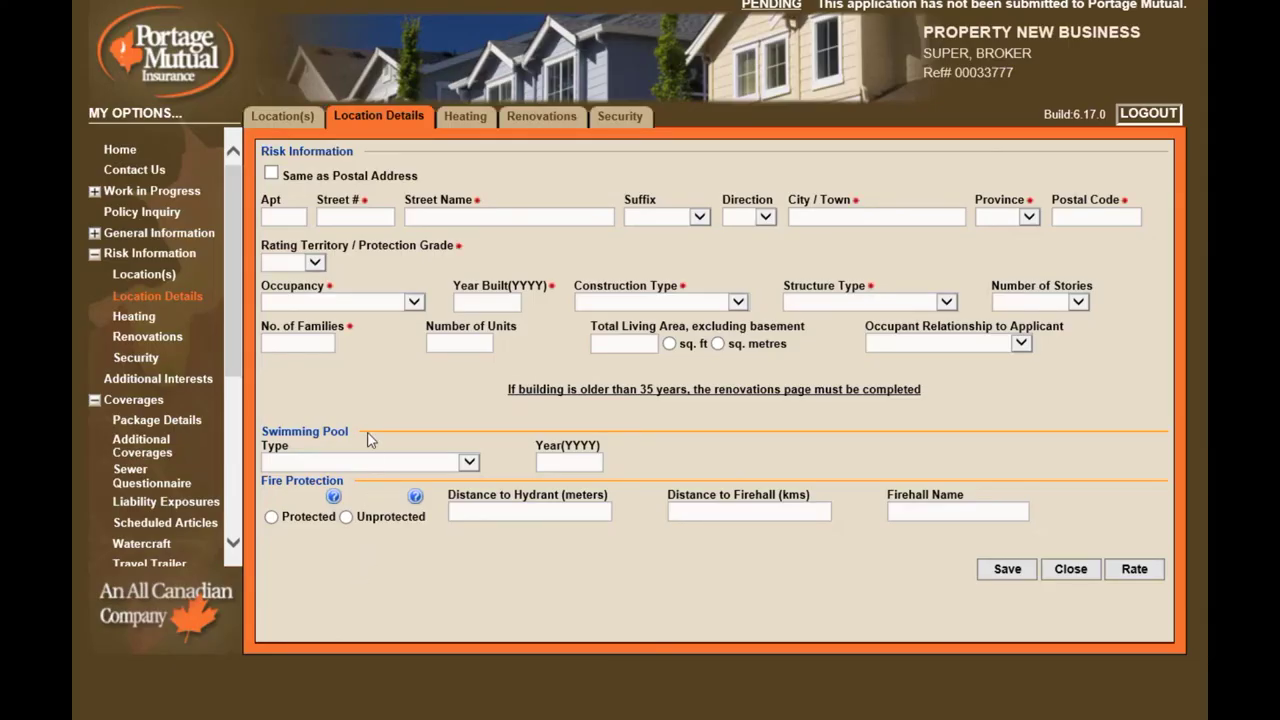
pyautogui.click(271, 174)
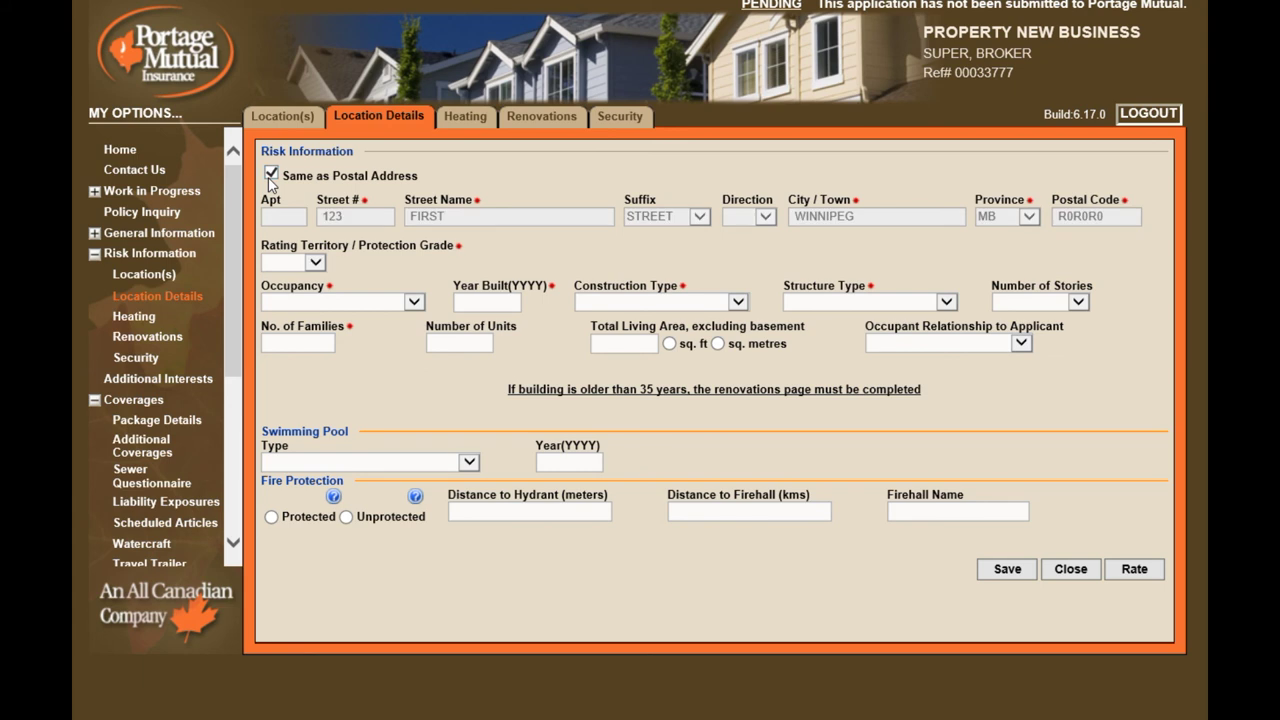
pyautogui.click(313, 263)
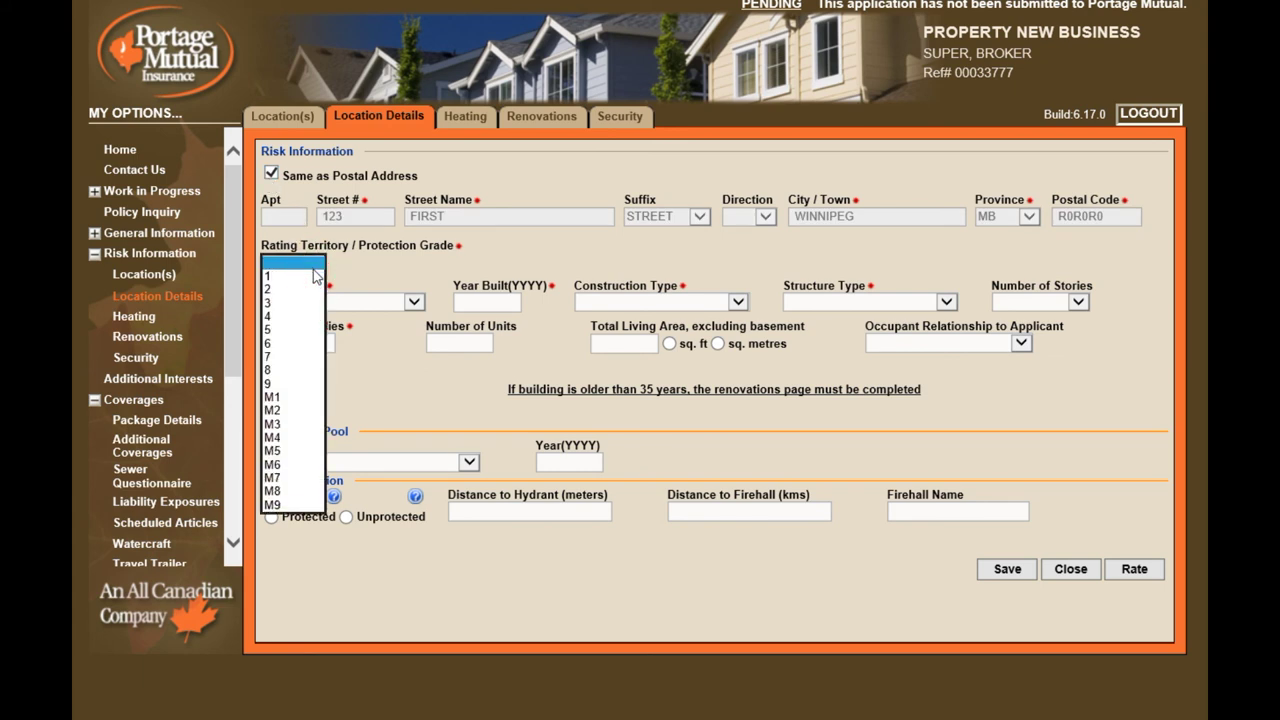
pyautogui.click(288, 397)
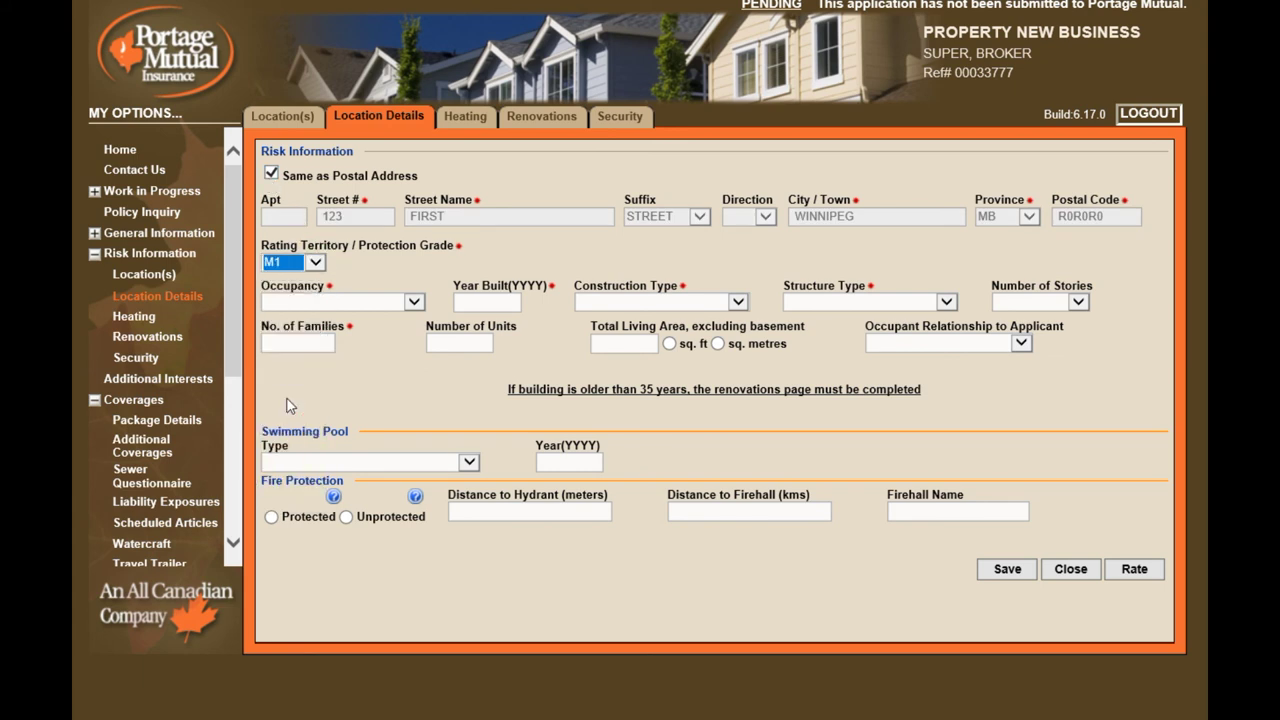
pyautogui.click(416, 302)
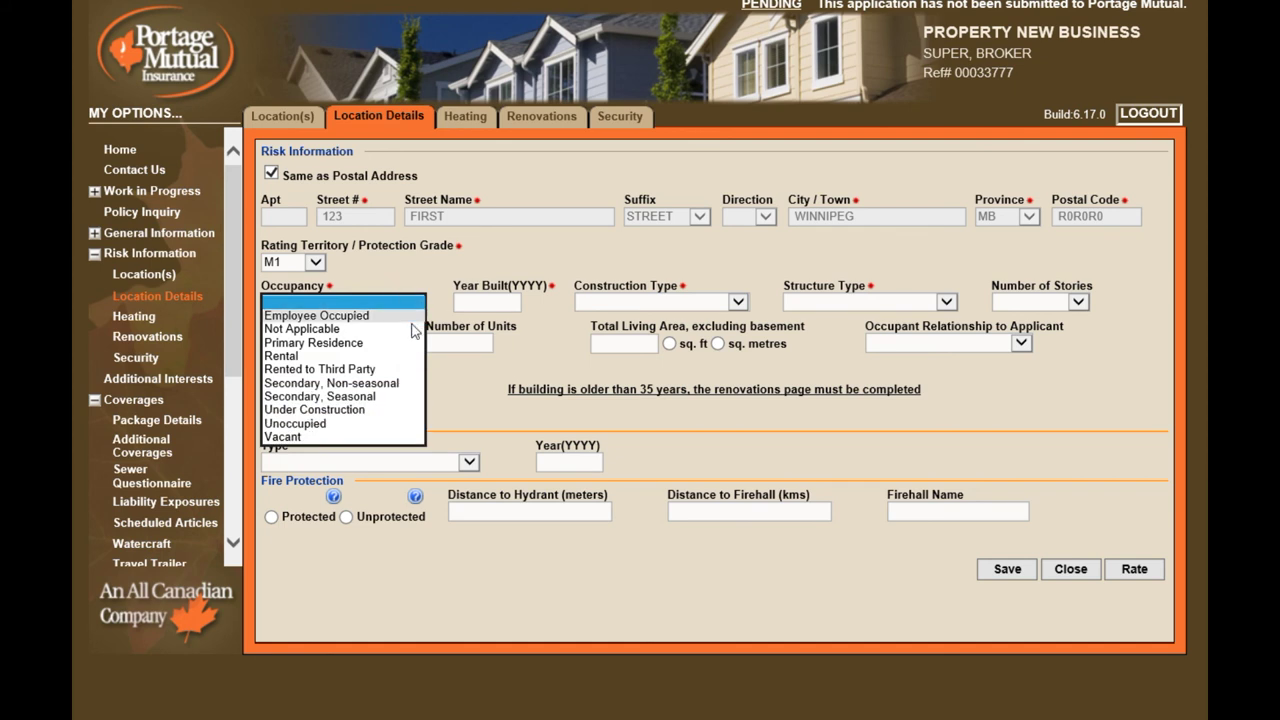
pyautogui.click(406, 342)
pyautogui.click(485, 302)
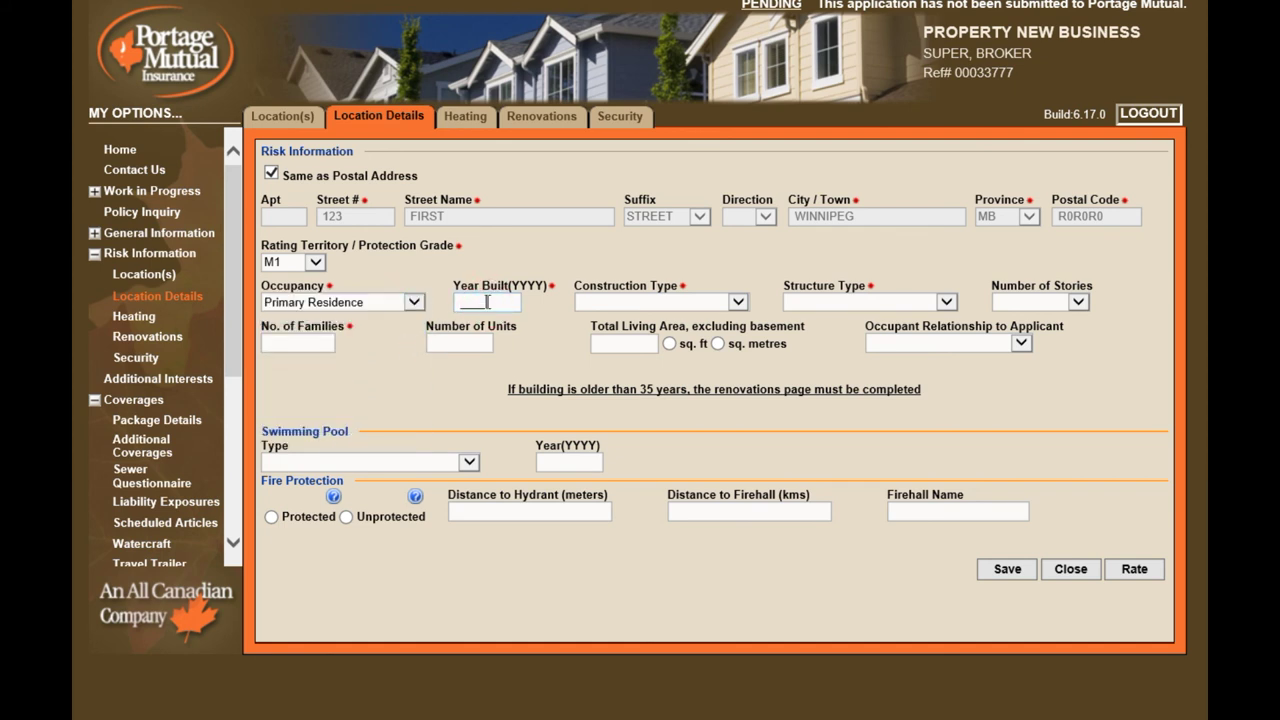
pyautogui.write('2015')
# Set Frame (Wood) construction, Detached structure and 1 1/2 storeys, then move to number of families
pyautogui.click(737, 303)
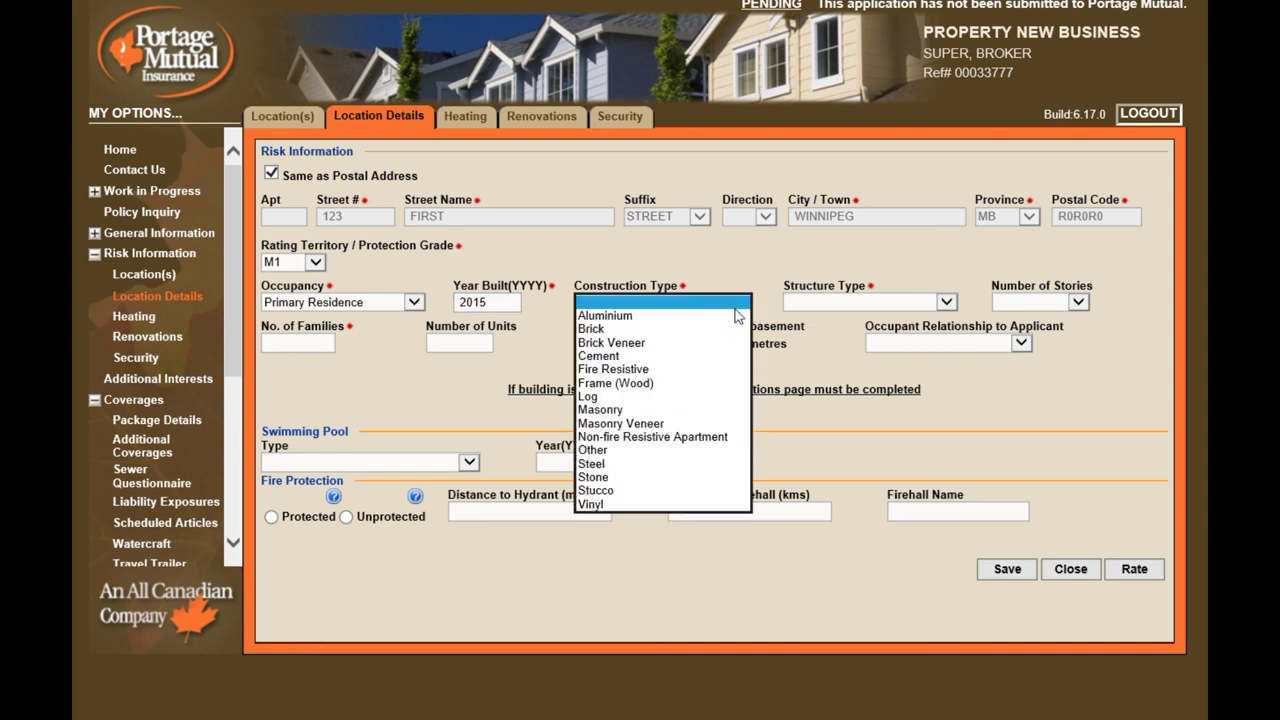
pyautogui.click(714, 383)
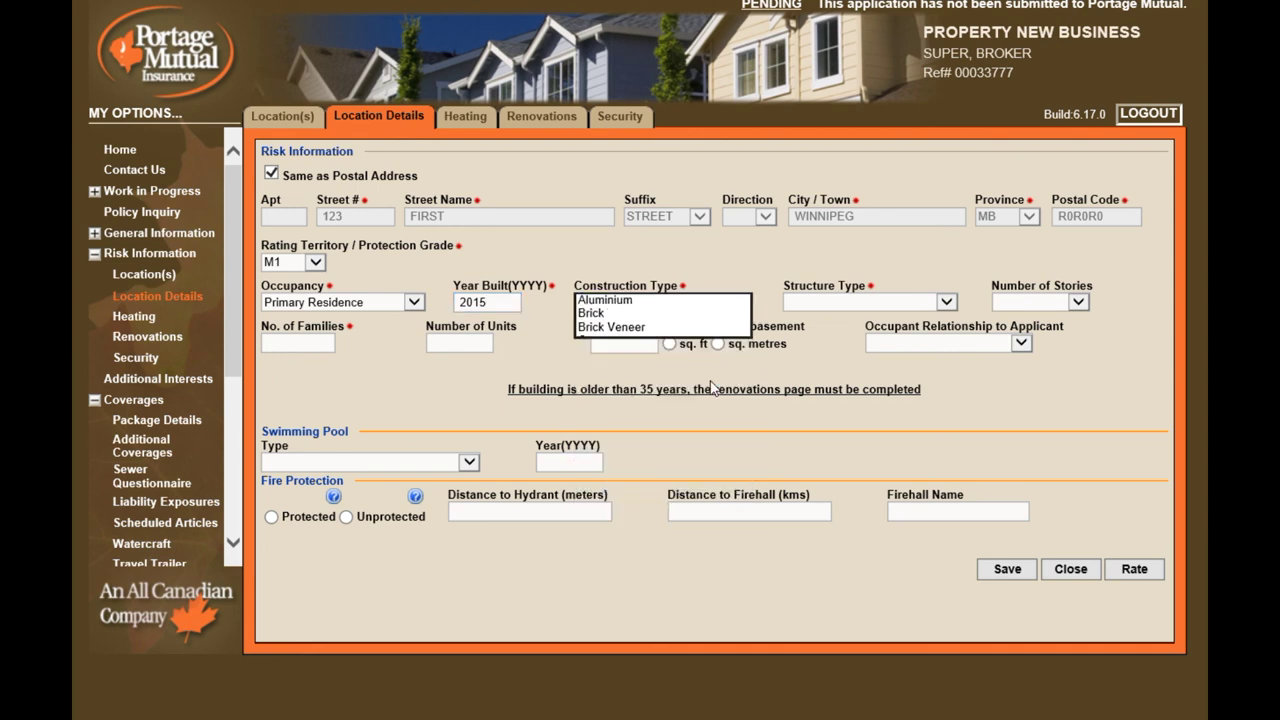
pyautogui.click(948, 304)
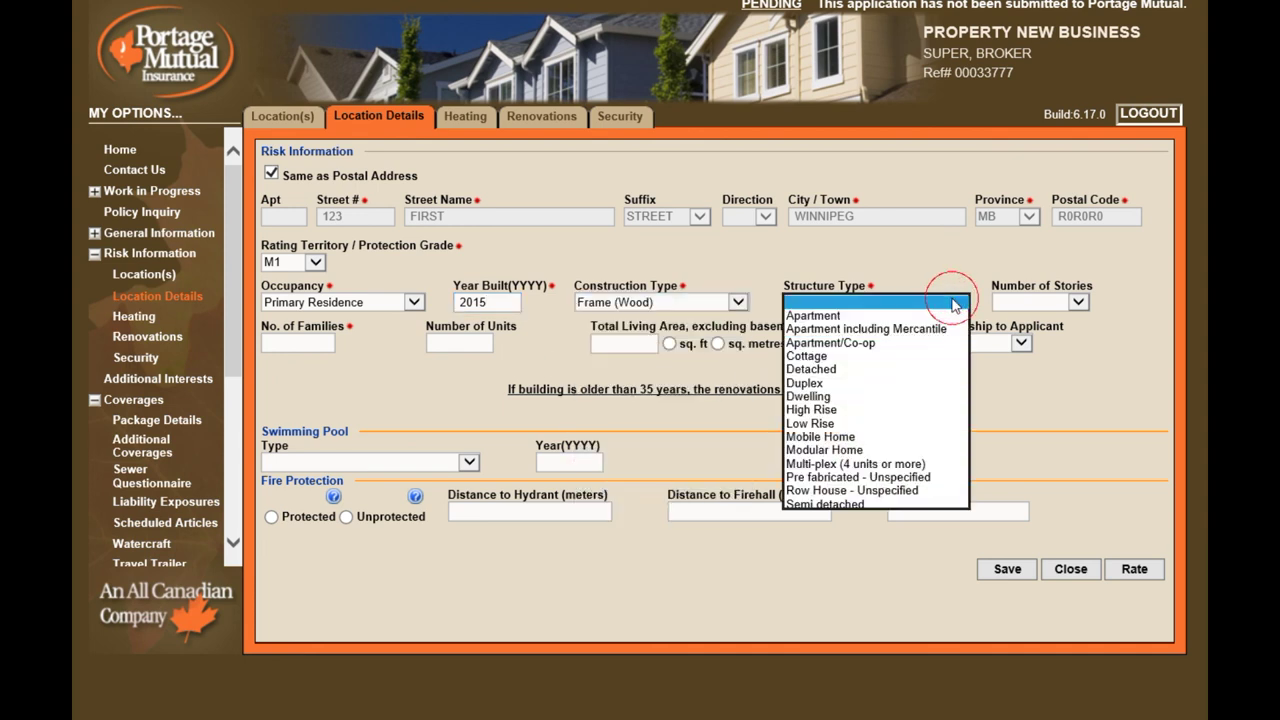
pyautogui.click(936, 370)
pyautogui.click(1078, 303)
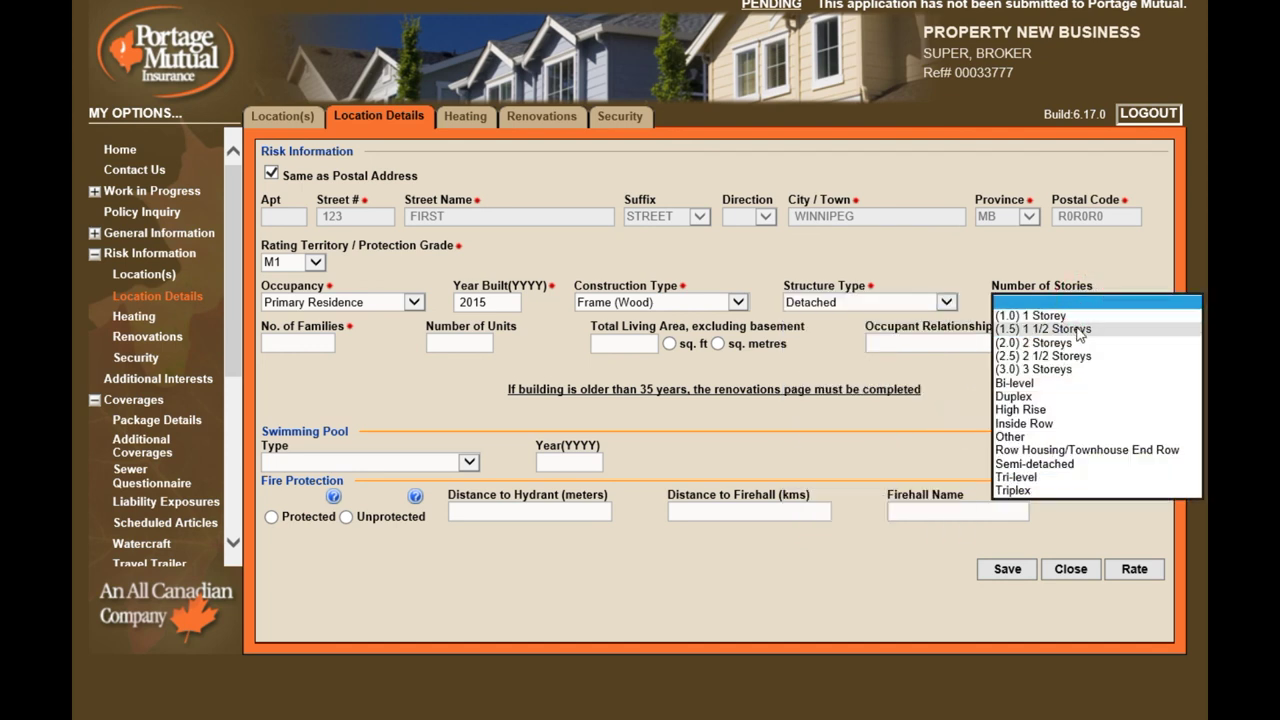
pyautogui.click(1078, 330)
pyautogui.click(306, 341)
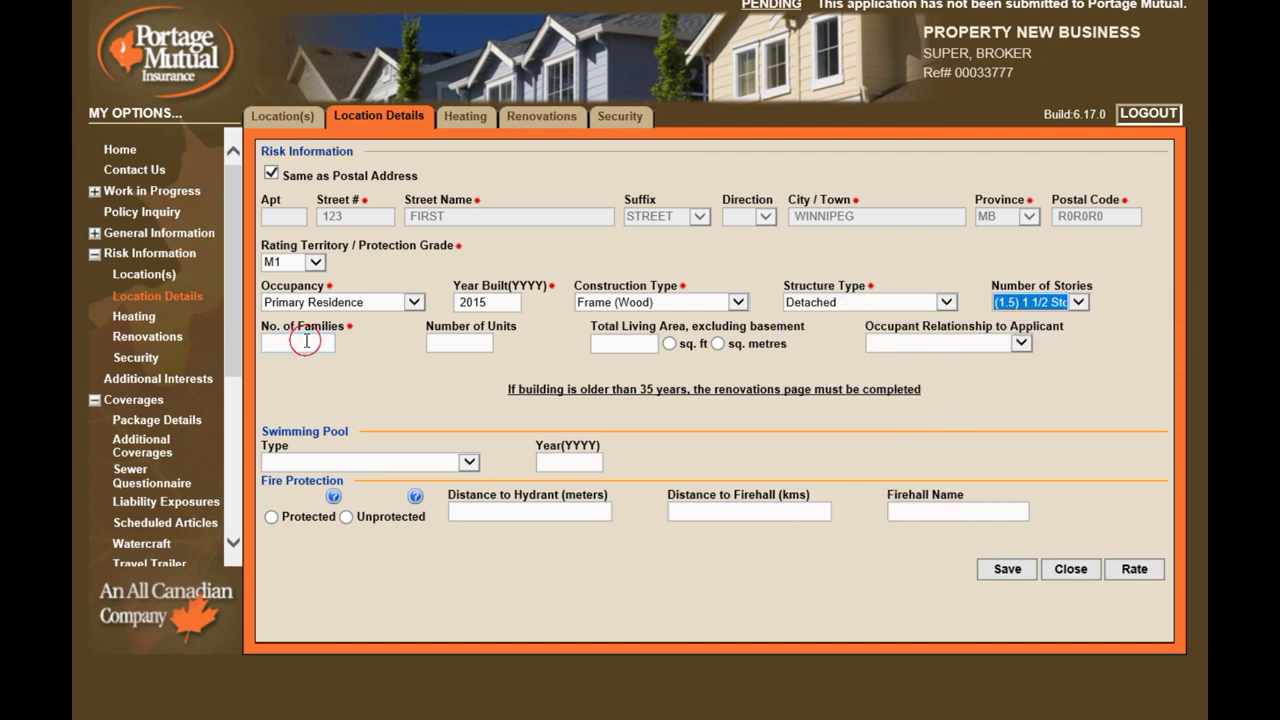
# Set the location's primary heat to Furnace (Central) and primary fuel to Natural Gas
pyautogui.click(482, 118)
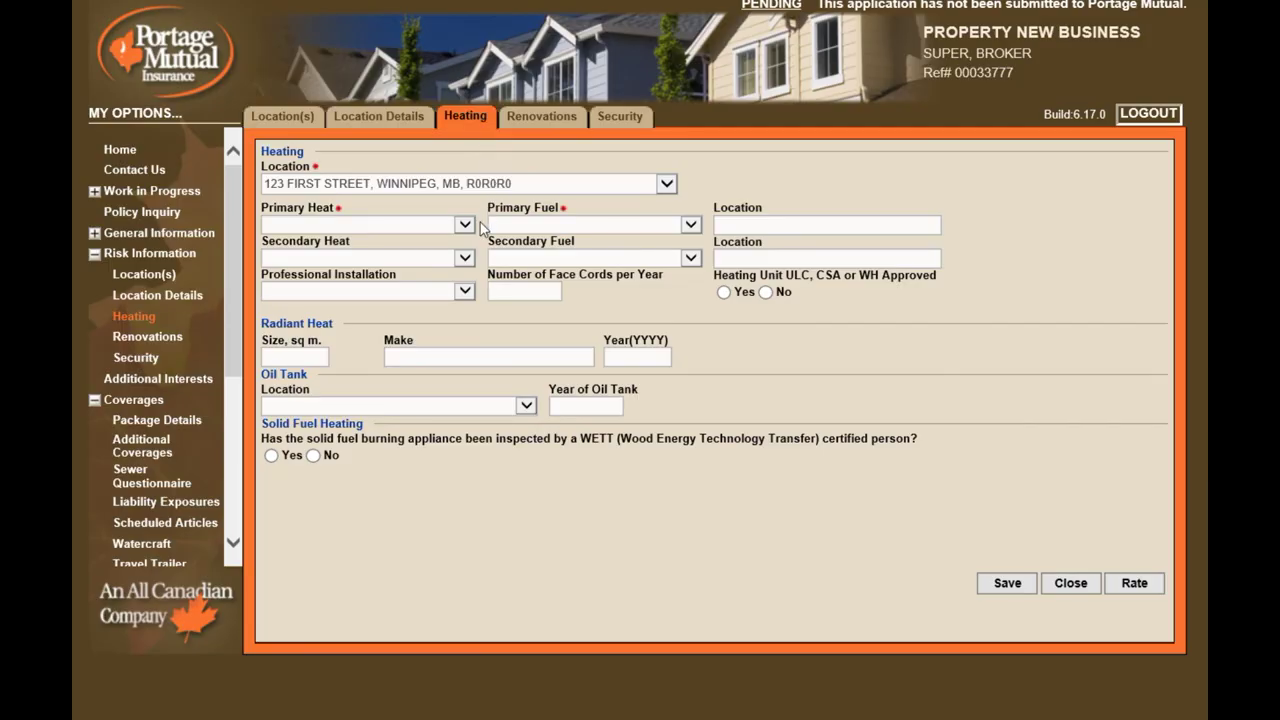
pyautogui.click(466, 224)
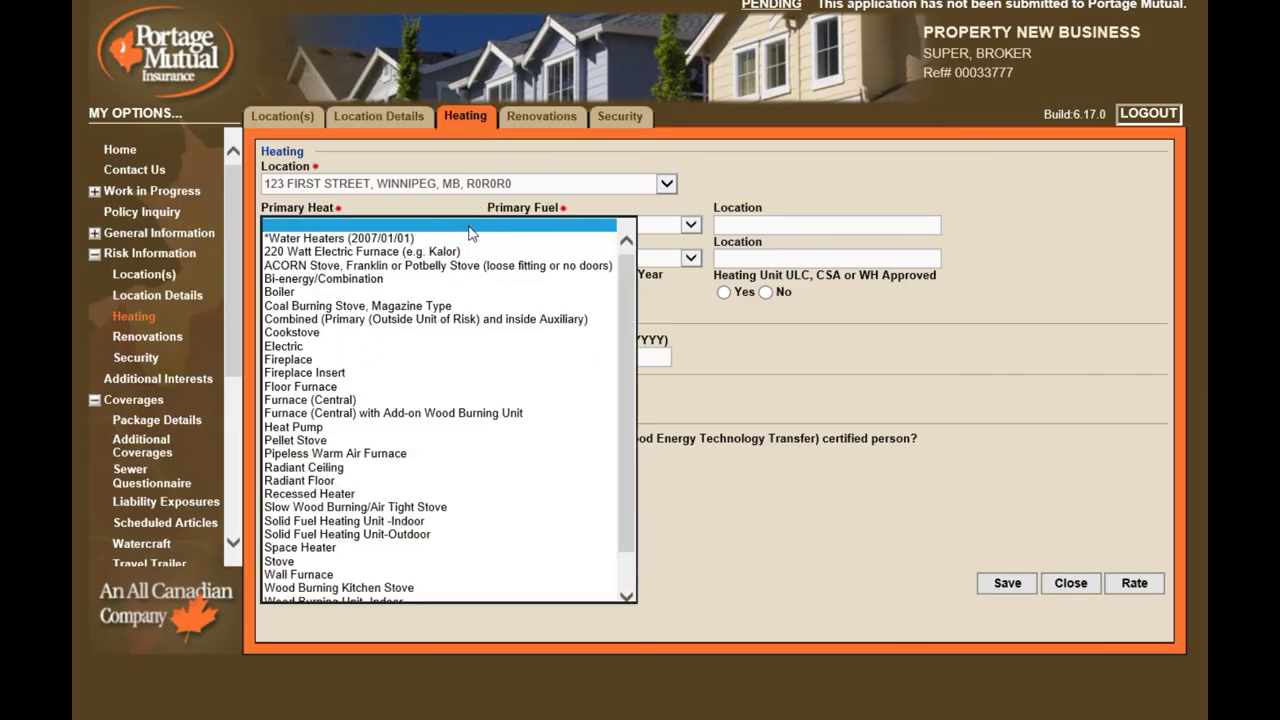
pyautogui.click(450, 400)
pyautogui.click(690, 226)
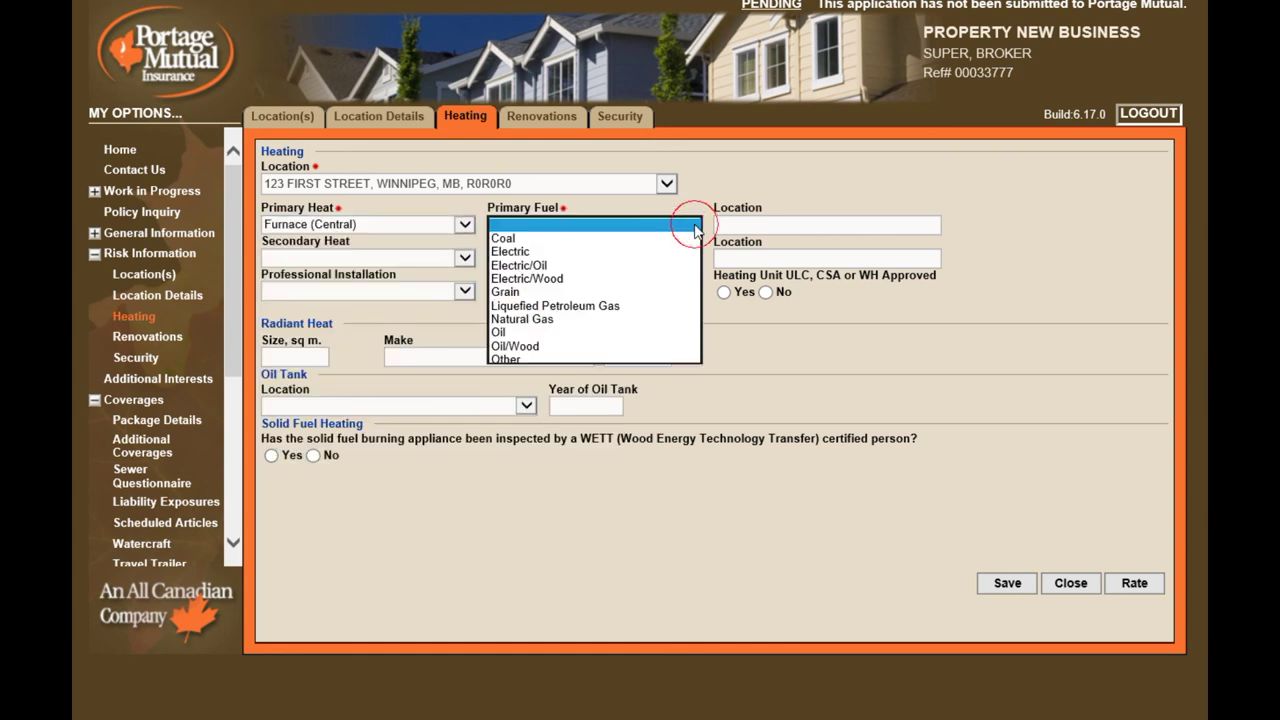
pyautogui.click(654, 320)
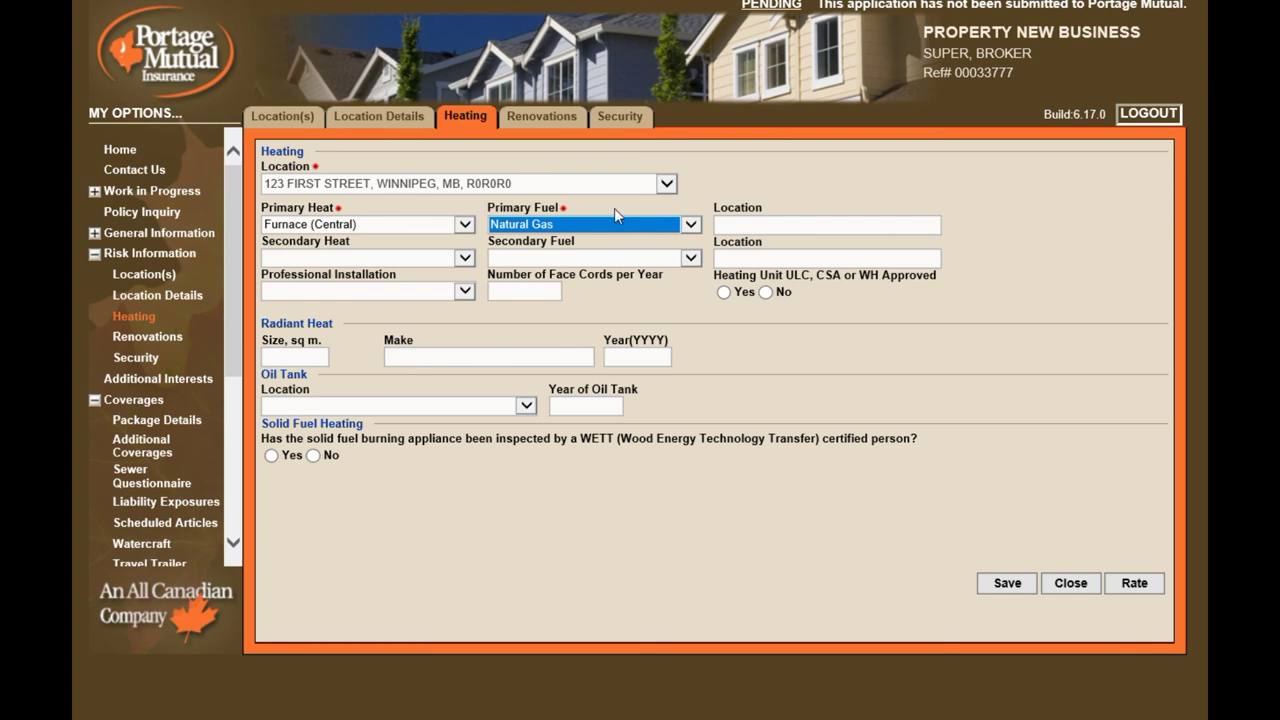
pyautogui.click(537, 124)
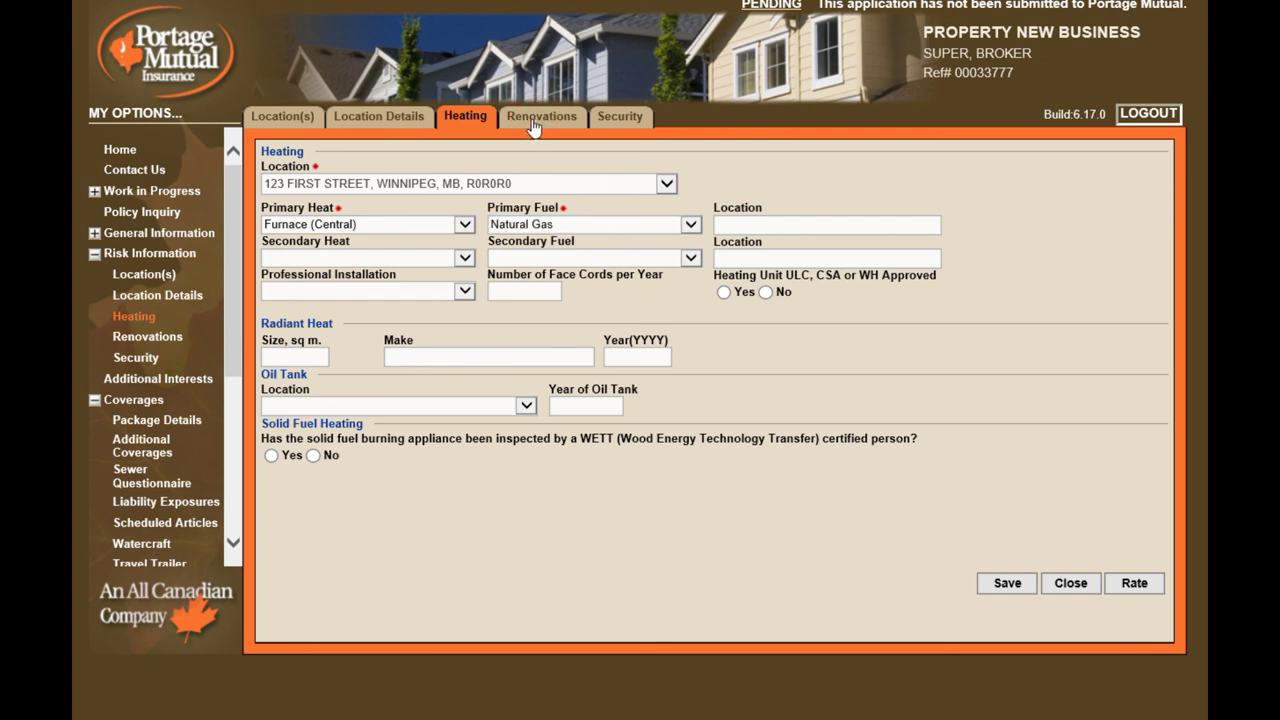
# Mark heating fully updated in 2015 and roofing fully updated with an Asphalt Shingles roof
pyautogui.click(270, 234)
pyautogui.click(459, 236)
pyautogui.write('2')
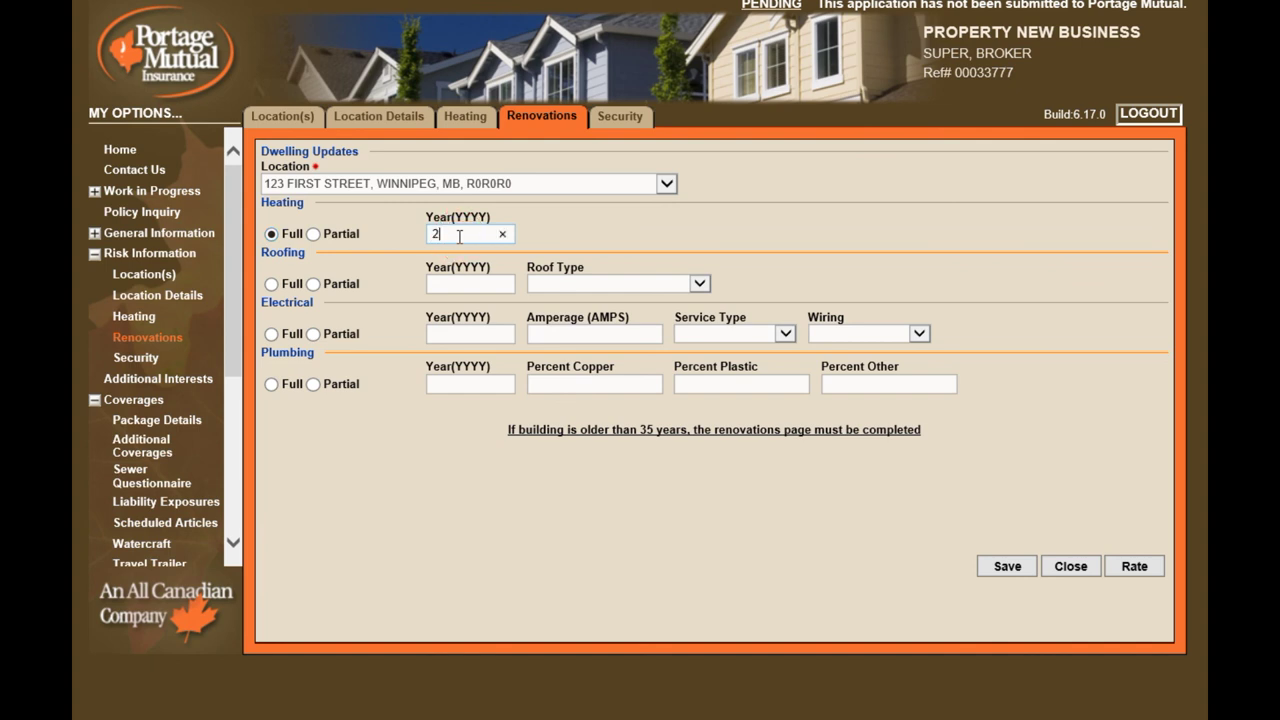
pyautogui.write('015')
pyautogui.click(270, 284)
pyautogui.click(479, 284)
pyautogui.write('2015')
pyautogui.click(624, 285)
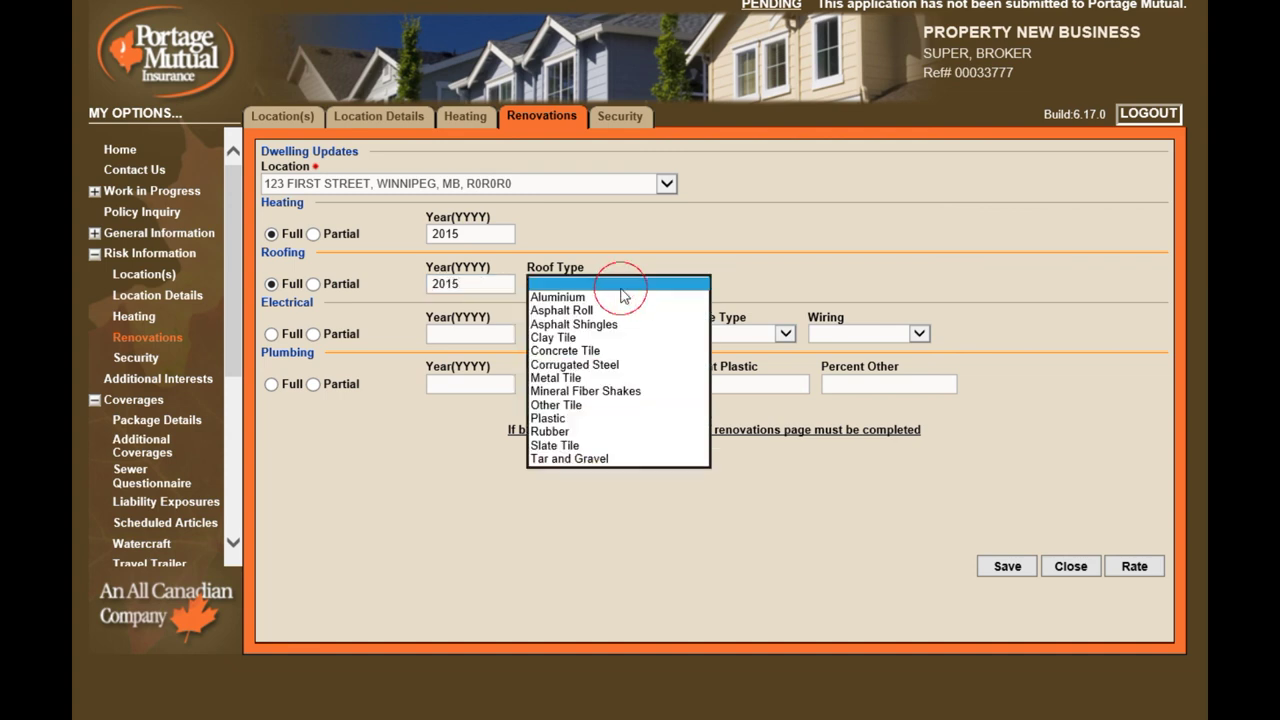
pyautogui.click(575, 324)
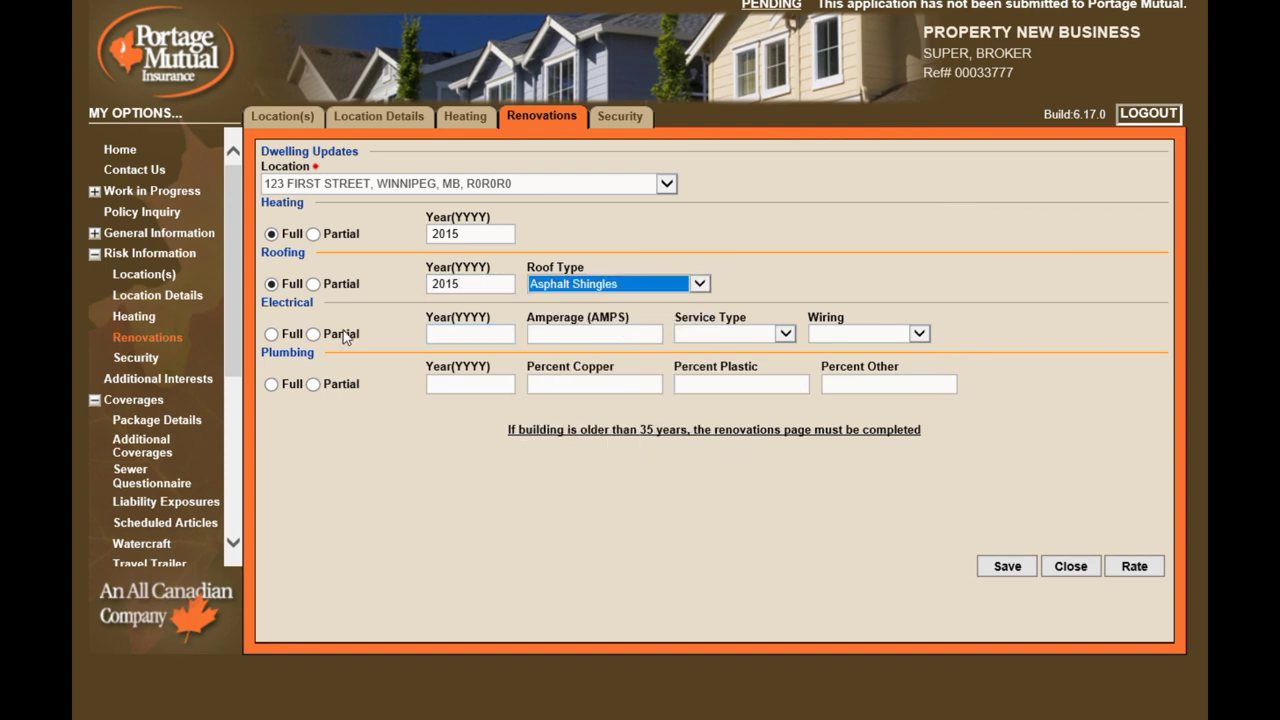
# Record a full 2015 electrical update with 200 amp breaker service and copper wiring
pyautogui.click(271, 335)
pyautogui.click(453, 333)
pyautogui.write('2015')
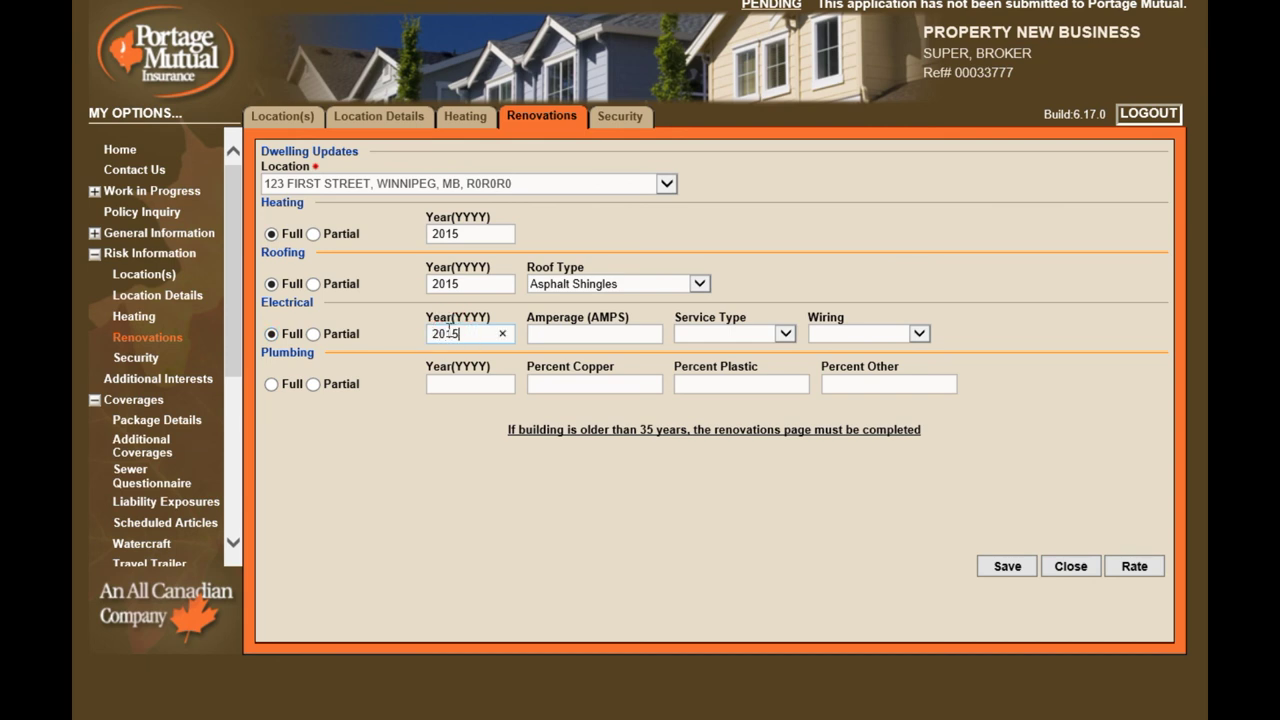
pyautogui.click(556, 338)
pyautogui.write('200')
pyautogui.click(720, 334)
pyautogui.click(712, 350)
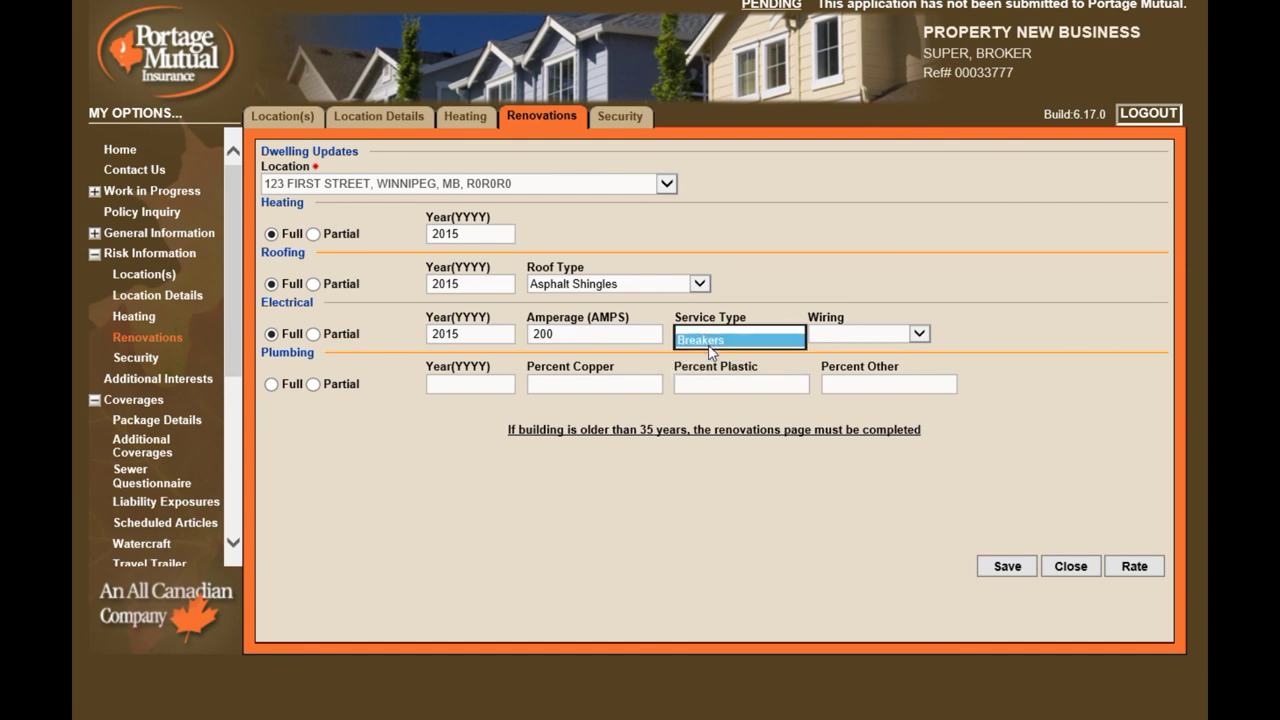
pyautogui.click(834, 337)
pyautogui.click(840, 359)
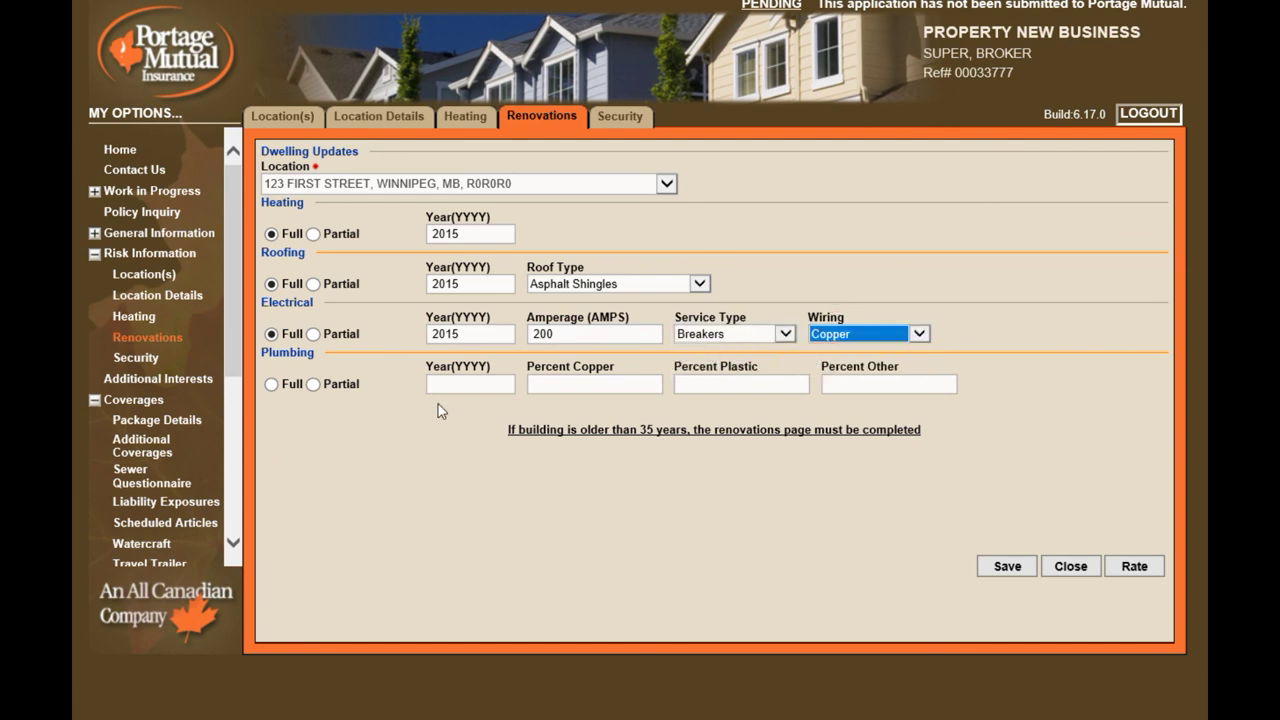
# Mark the plumbing as fully updated in 2015
pyautogui.click(271, 384)
pyautogui.click(443, 384)
pyautogui.write('2015')
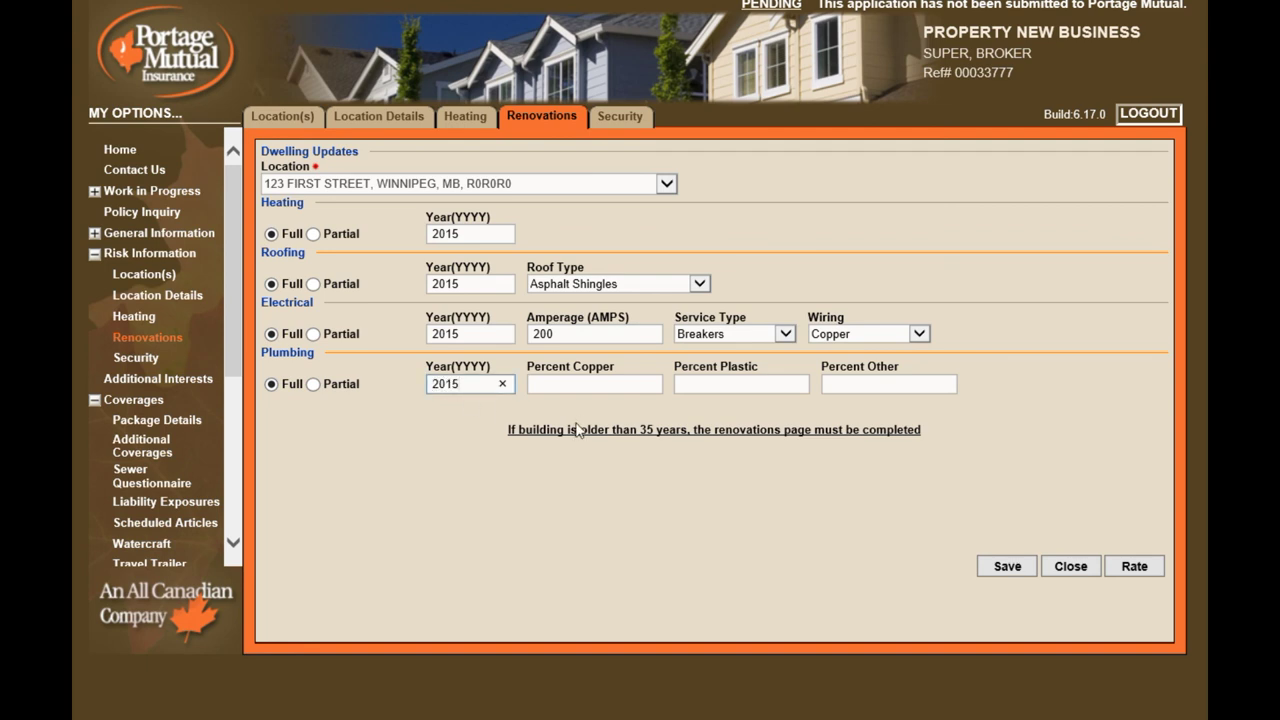
pyautogui.click(693, 384)
# On Security, record fire, smoke and burglar alarms as present and monitored
pyautogui.click(622, 118)
pyautogui.click(271, 219)
pyautogui.click(487, 219)
pyautogui.click(271, 285)
pyautogui.click(487, 285)
pyautogui.click(271, 351)
pyautogui.click(488, 351)
# Enter ALARM COMPANY as the monitoring company and confirm an alarm certificate is on file
pyautogui.click(403, 417)
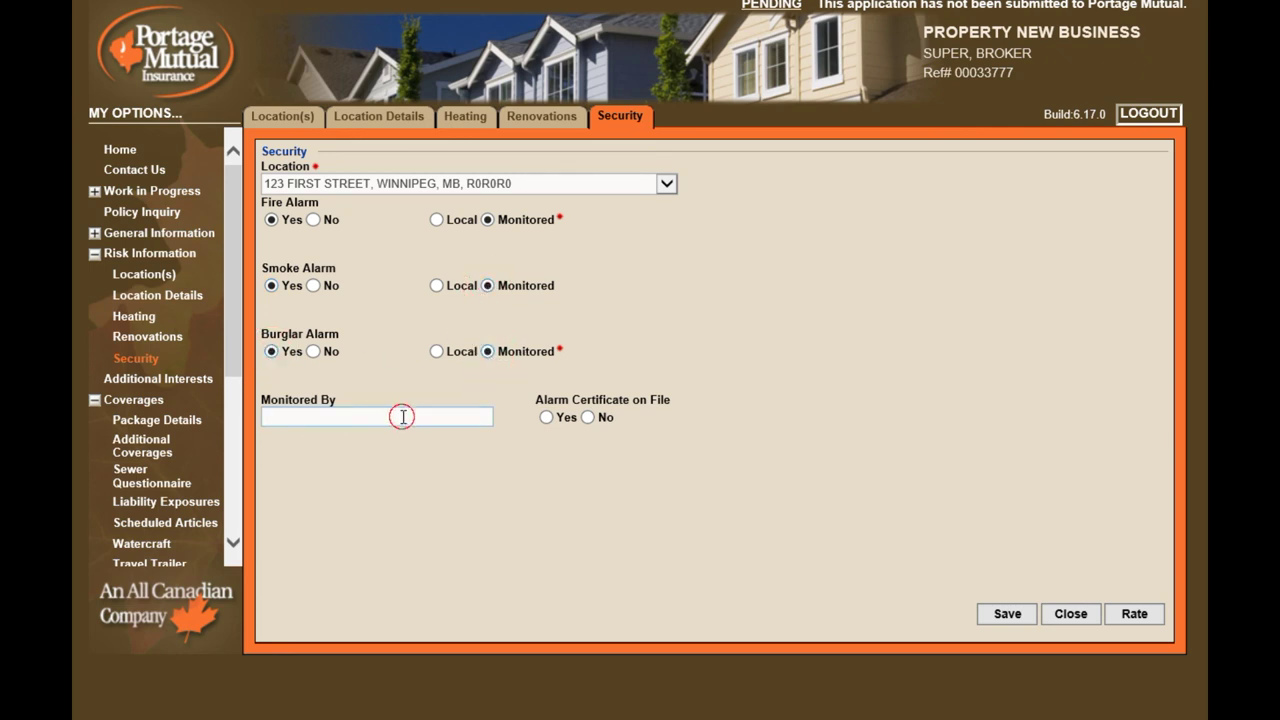
pyautogui.write('ALARM COMPANY')
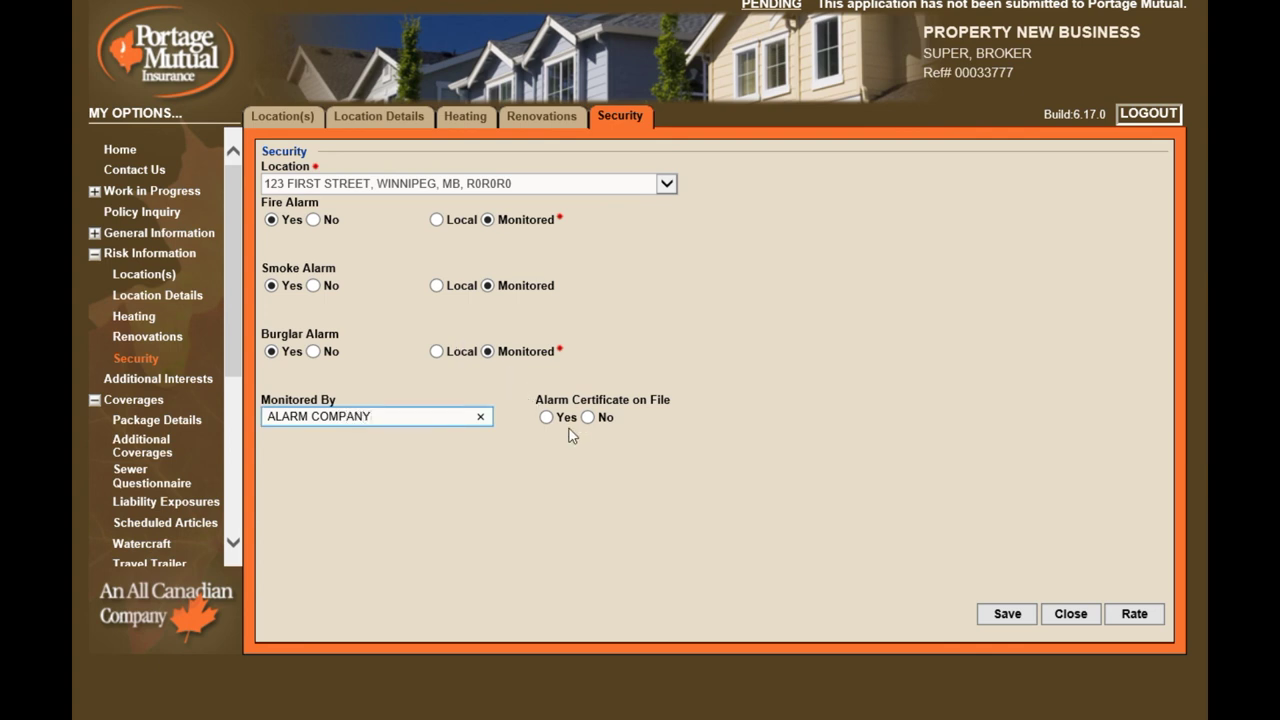
pyautogui.click(546, 417)
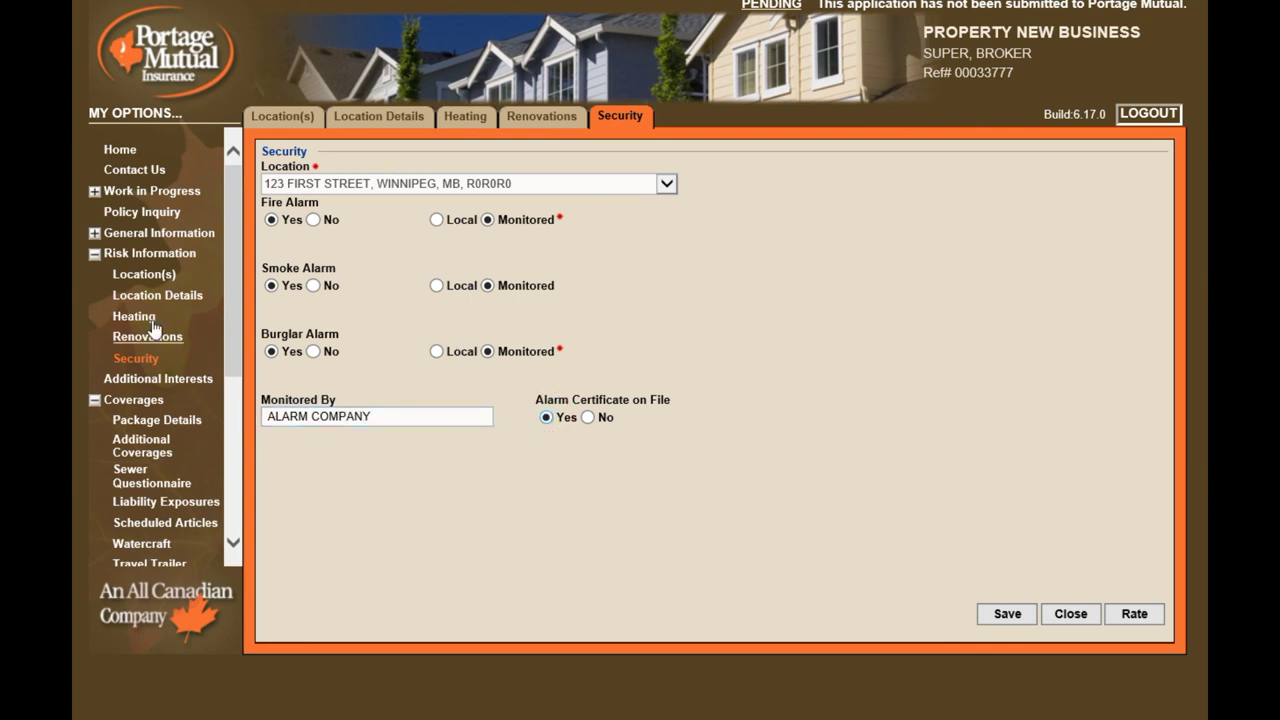
pyautogui.click(95, 255)
# Add THE BANK, with its Winnipeg, MB address, as Mortgagee (Financial Institution)
pyautogui.click(137, 280)
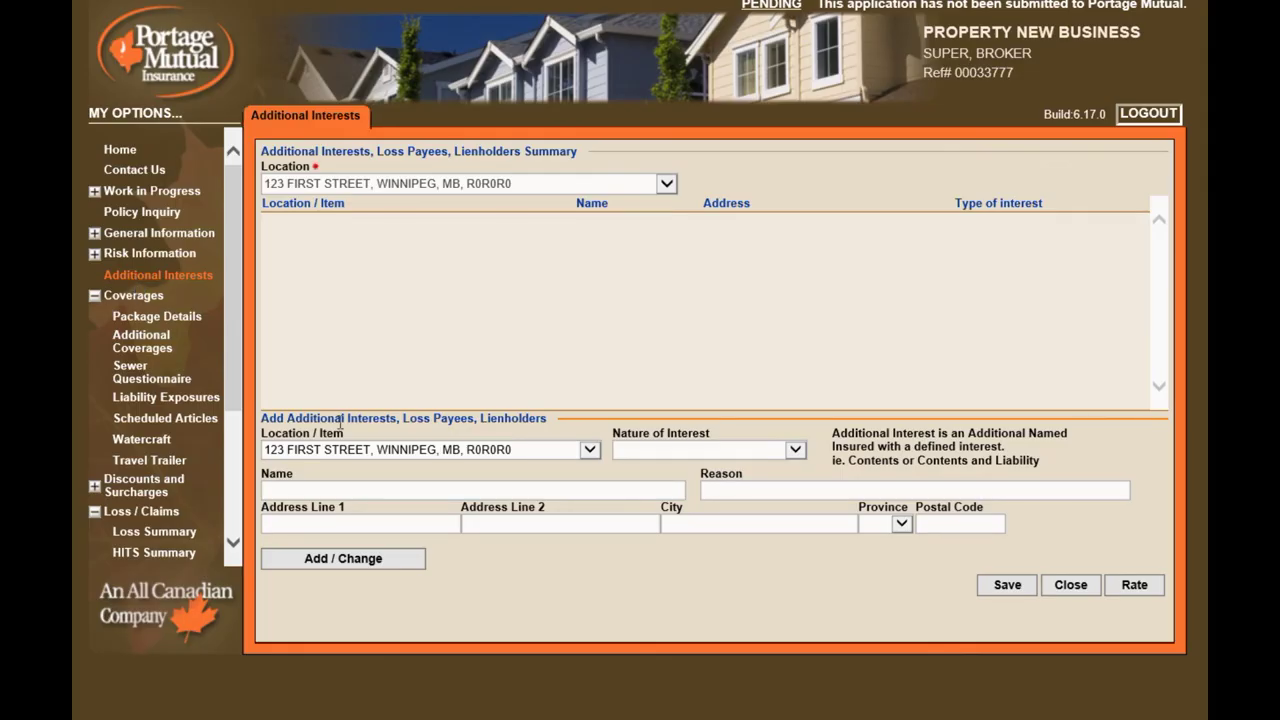
pyautogui.click(796, 450)
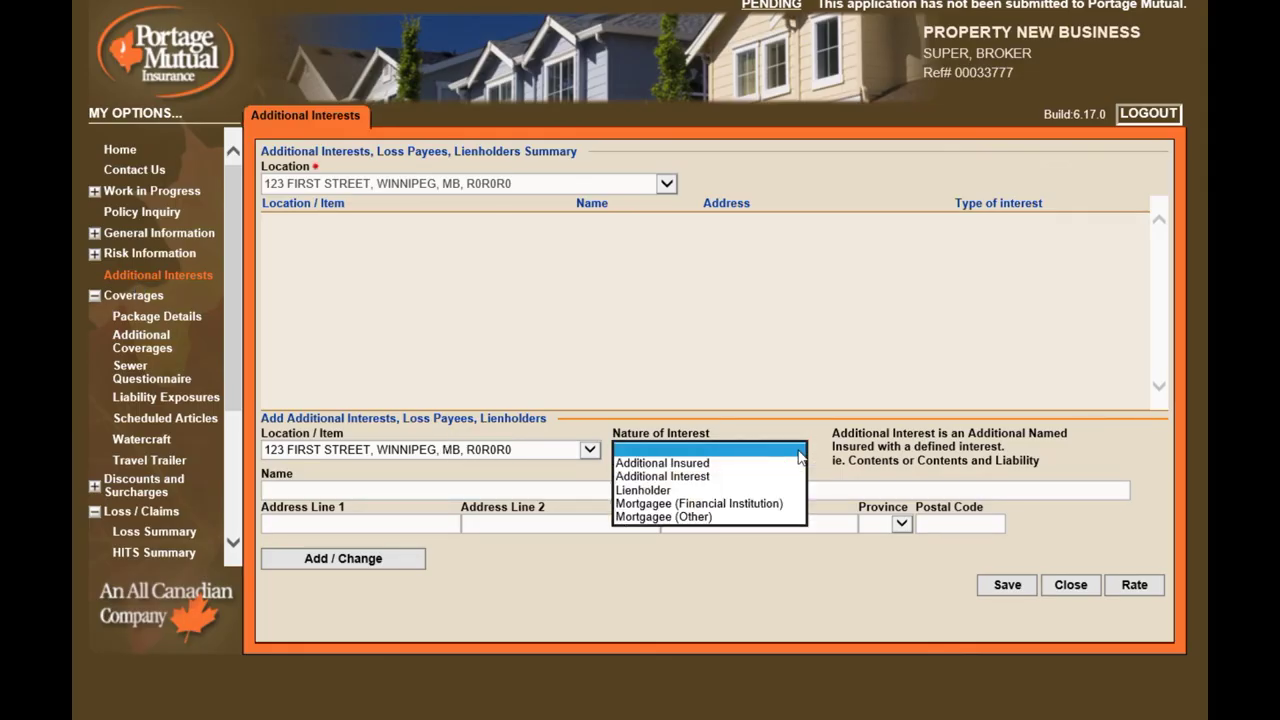
pyautogui.click(715, 503)
pyautogui.click(588, 486)
pyautogui.write('THE BANK')
pyautogui.press('Tab')
pyautogui.press('Tab')
pyautogui.write('11')
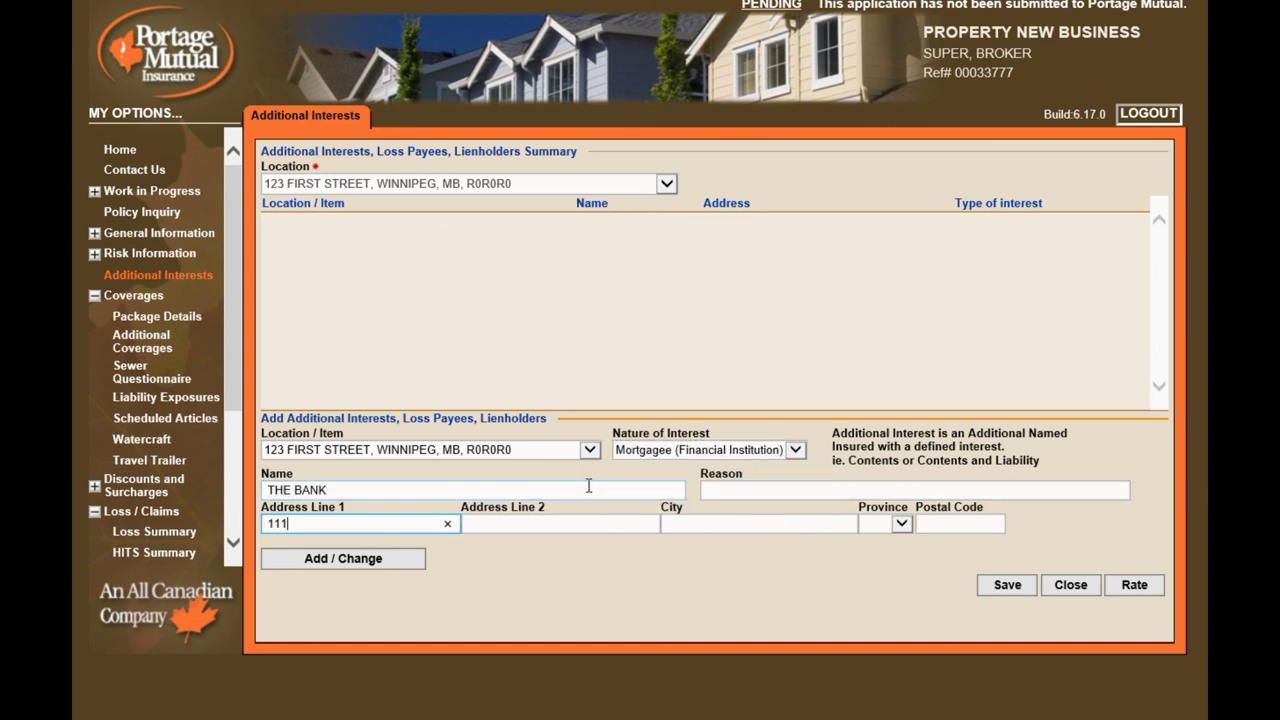
pyautogui.write('1 SECOND AVE')
pyautogui.press('Tab')
pyautogui.press('Tab')
pyautogui.write('WINNIPEG')
pyautogui.press('Tab')
pyautogui.press('m')
pyautogui.press('Tab')
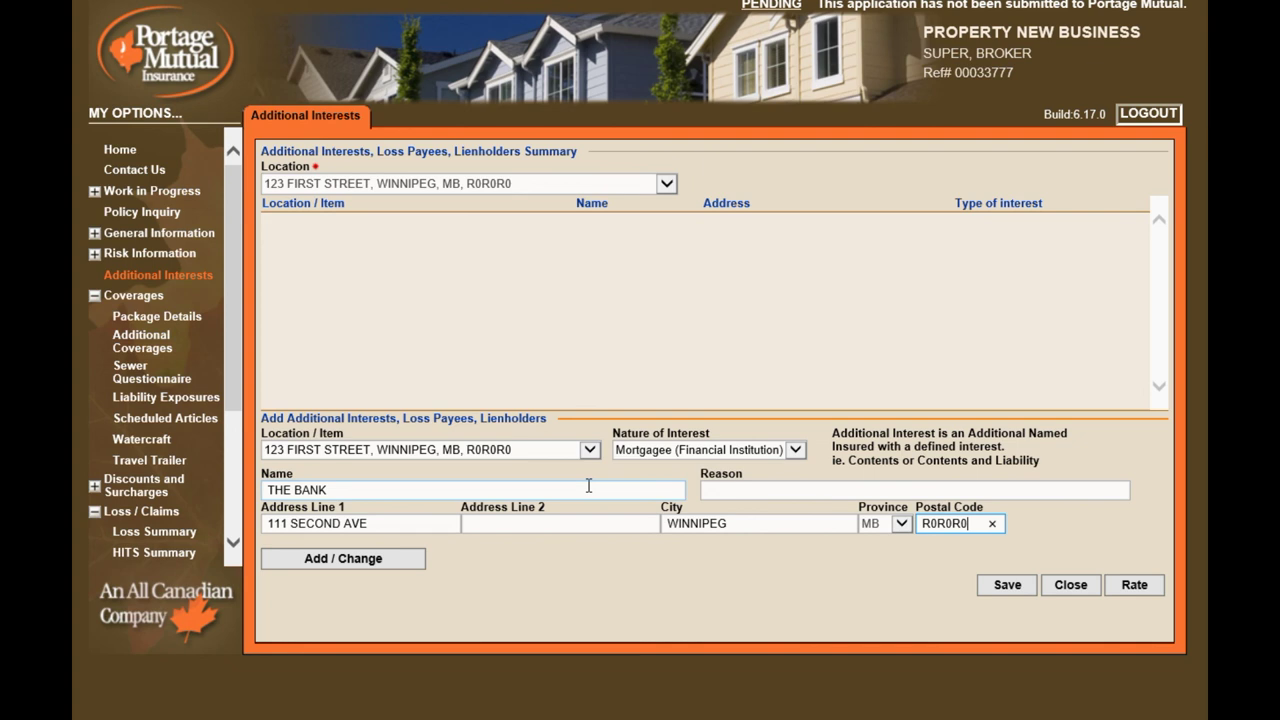
pyautogui.click(348, 558)
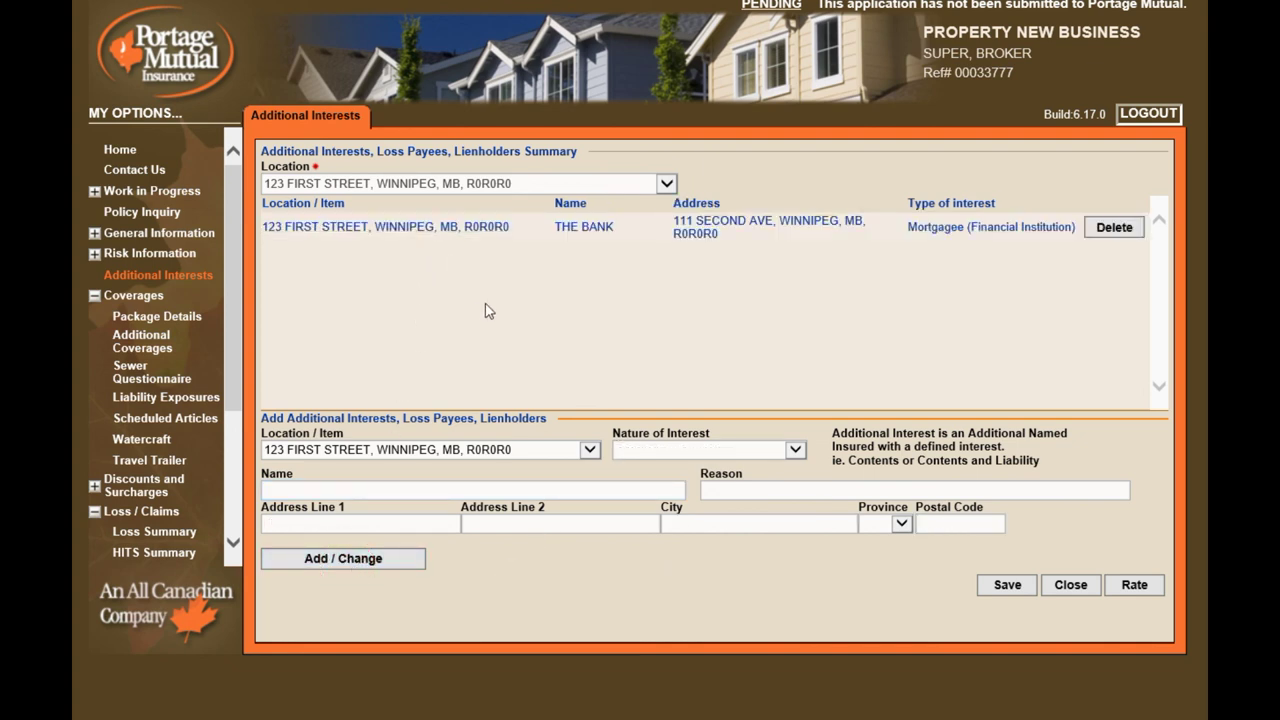
# Add INSUREDS MOM as an Additional Interest for contents & liability
pyautogui.click(796, 450)
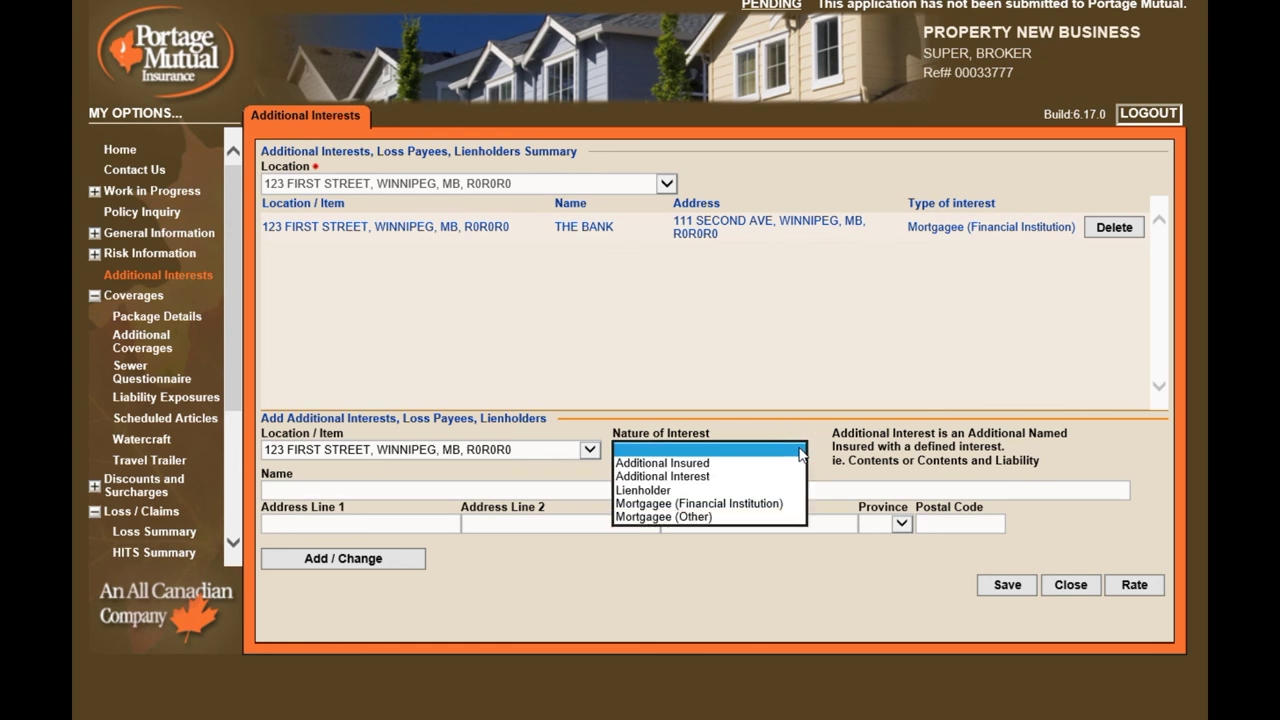
pyautogui.click(769, 476)
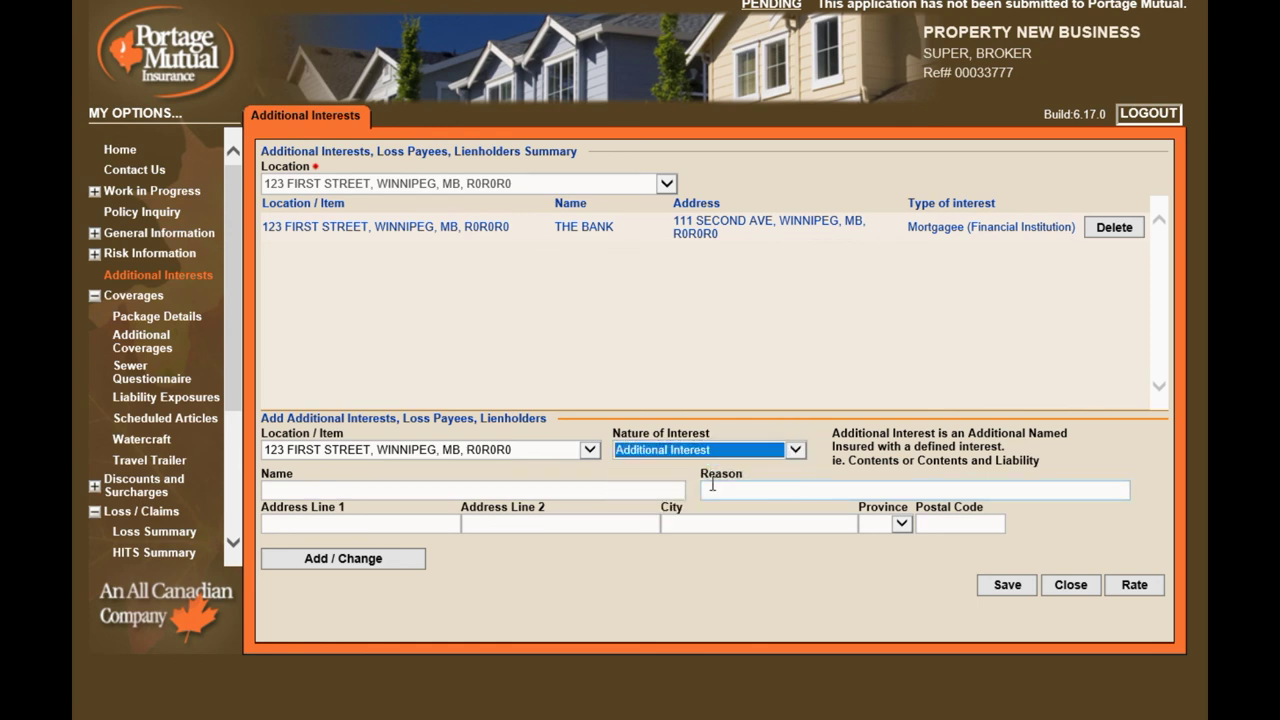
pyautogui.click(435, 489)
pyautogui.write('INSUREDS MOM')
pyautogui.press('Tab')
pyautogui.write('CONTENTS & LIABILITY')
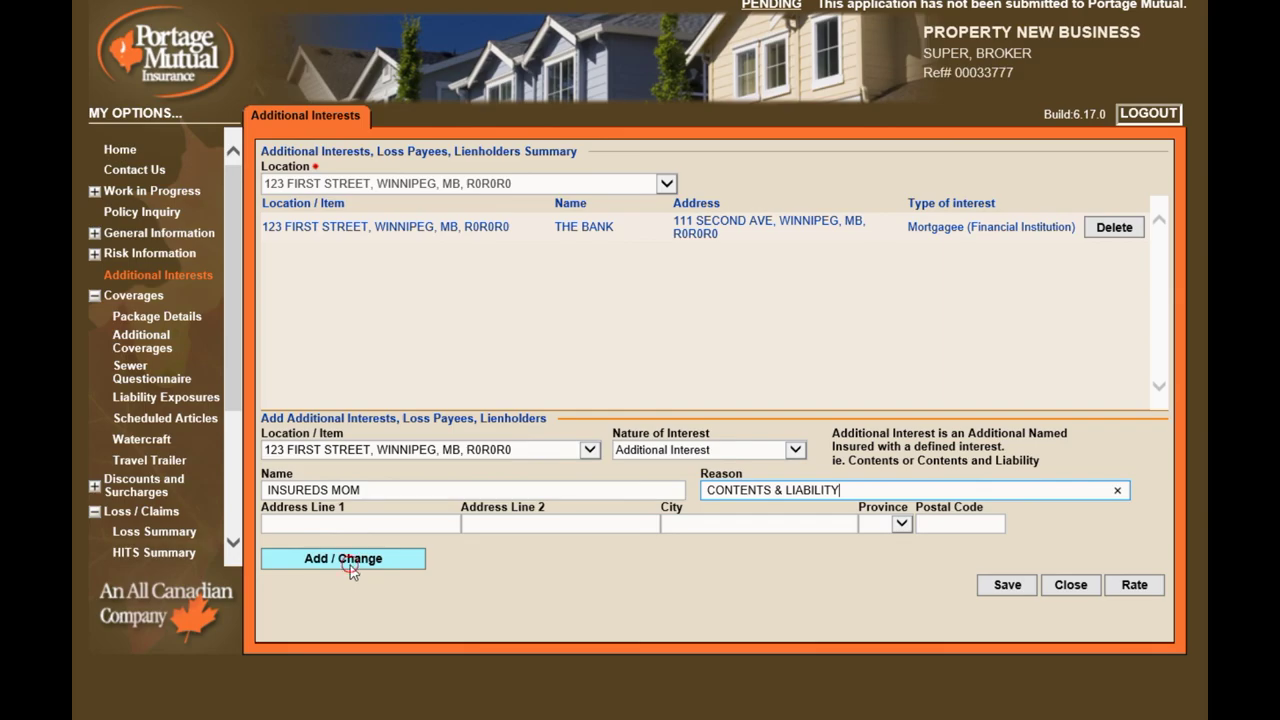
pyautogui.click(350, 564)
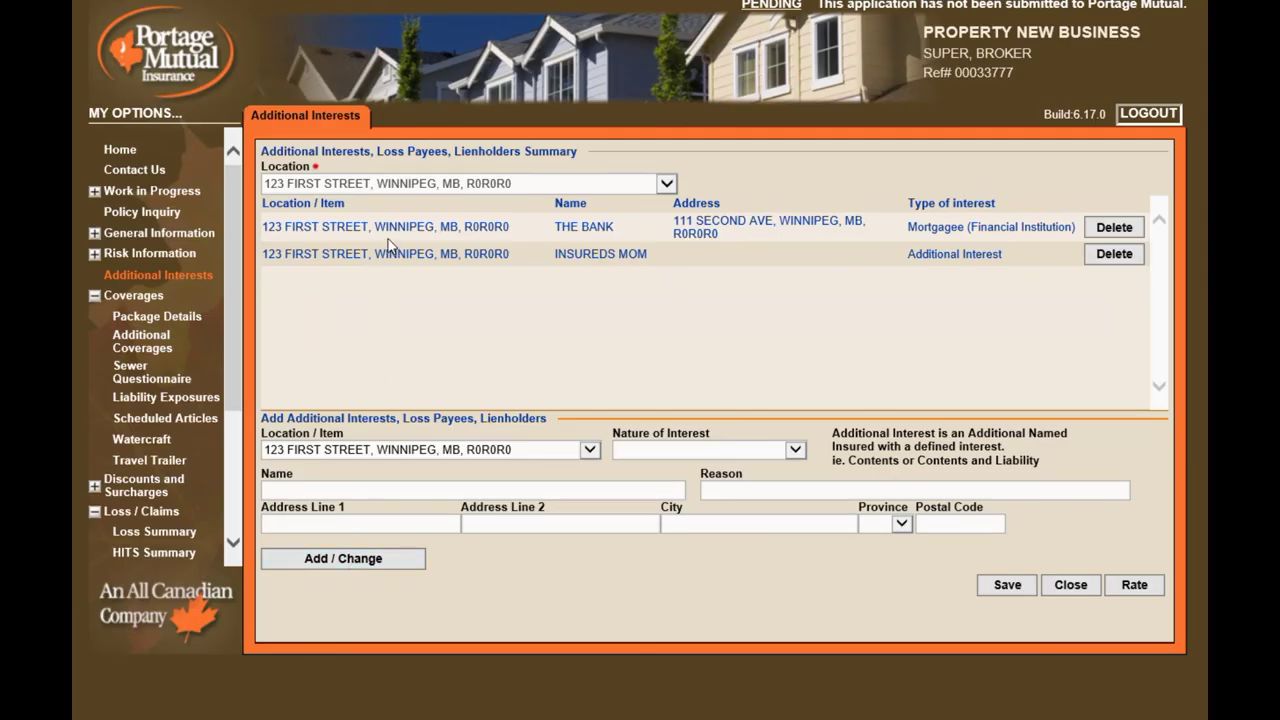
# Substitute the Homeowners Enhanced Comprehensive Form package for the Essentials package
pyautogui.click(146, 298)
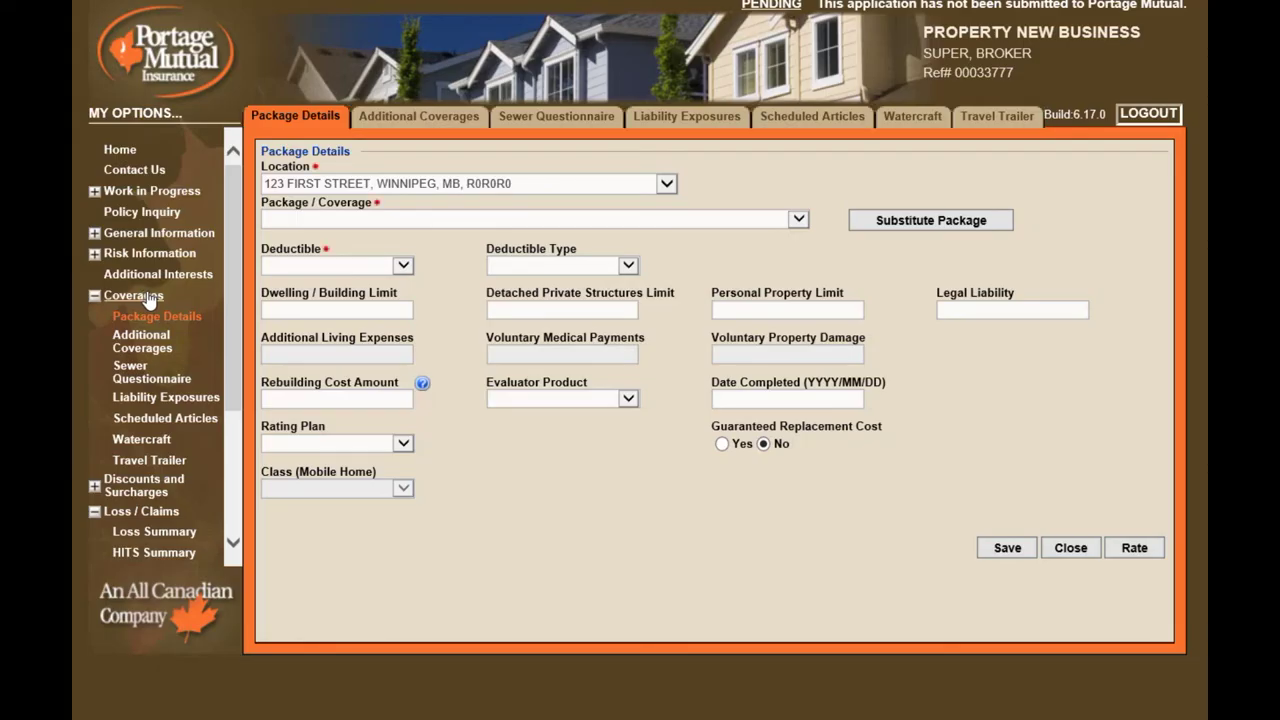
pyautogui.click(798, 219)
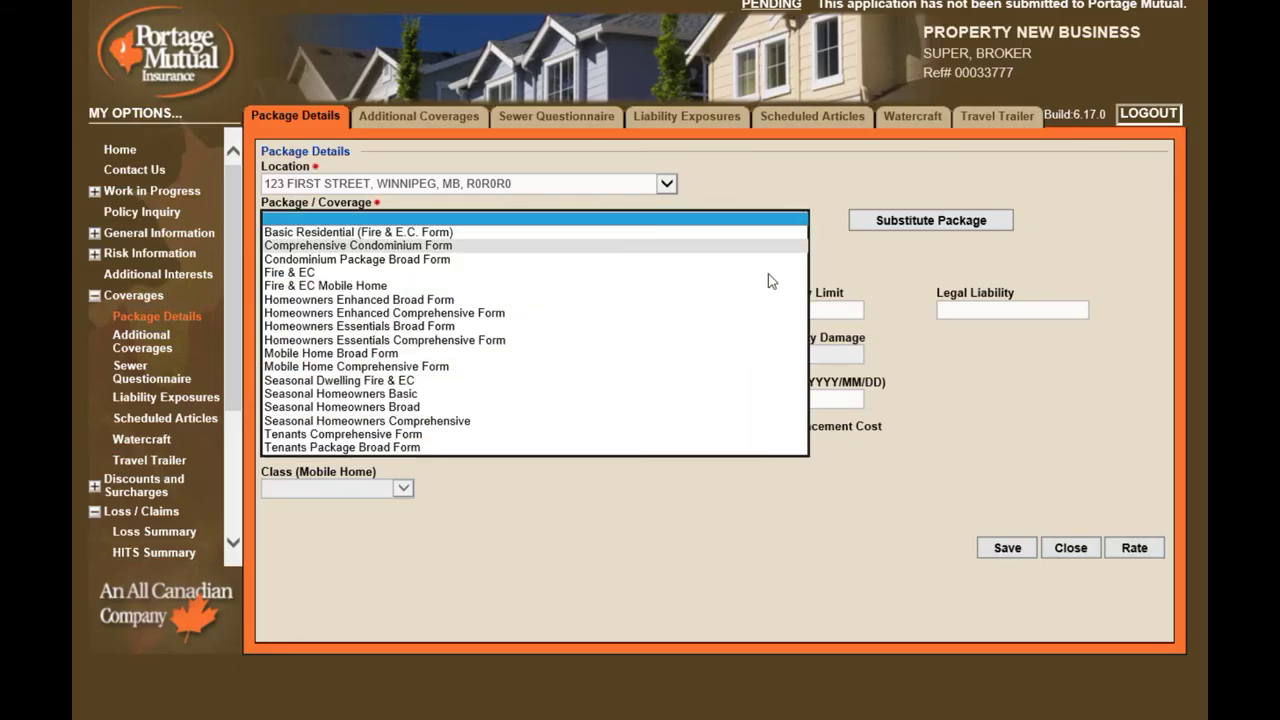
pyautogui.click(746, 340)
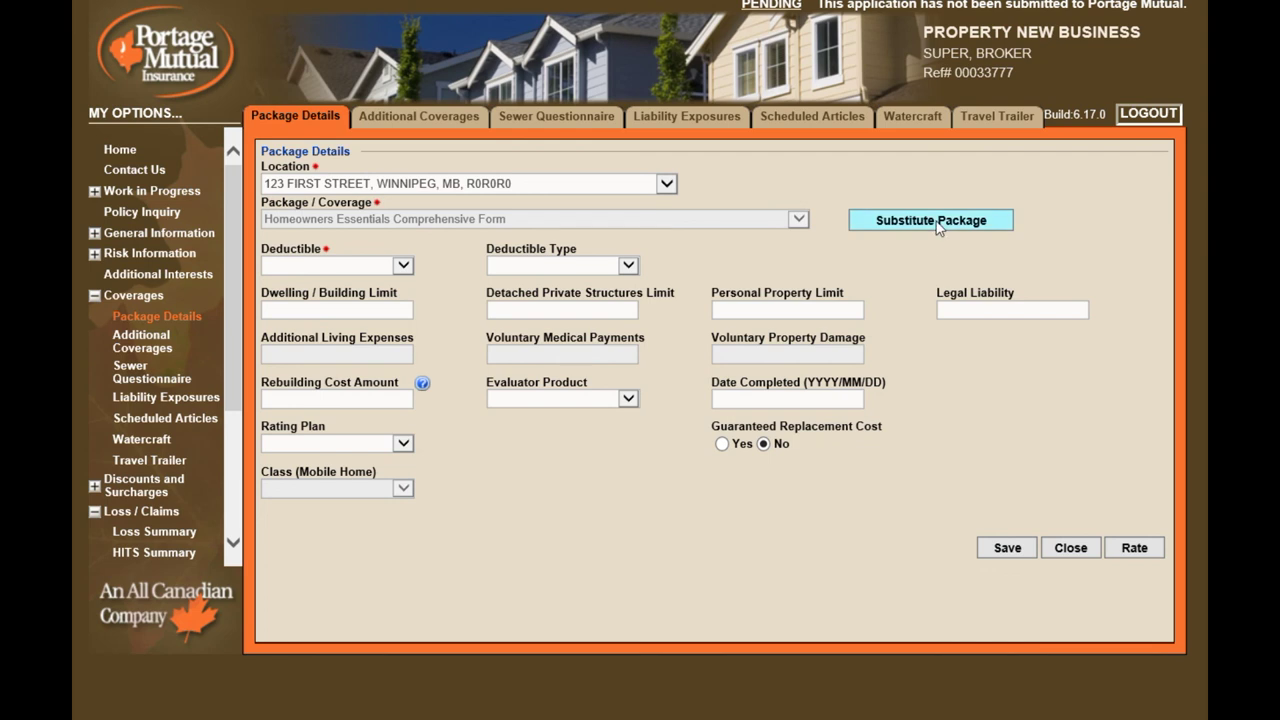
pyautogui.click(937, 222)
pyautogui.click(800, 222)
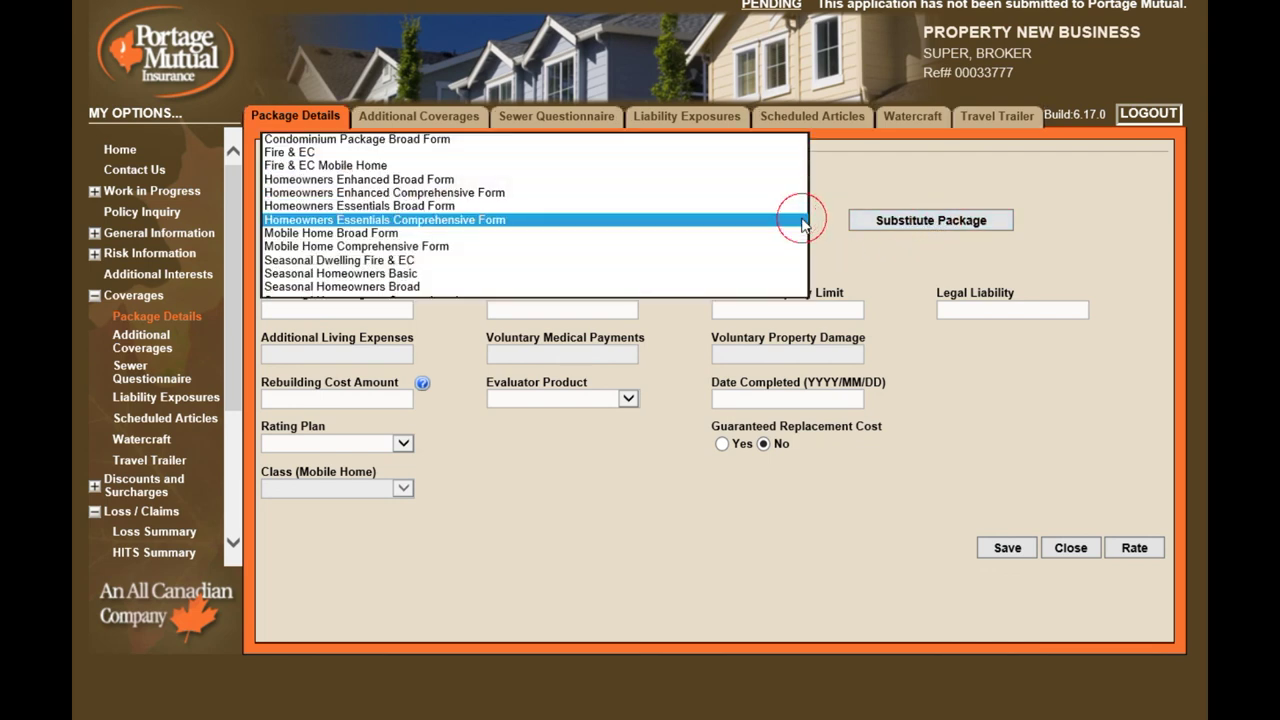
pyautogui.click(775, 195)
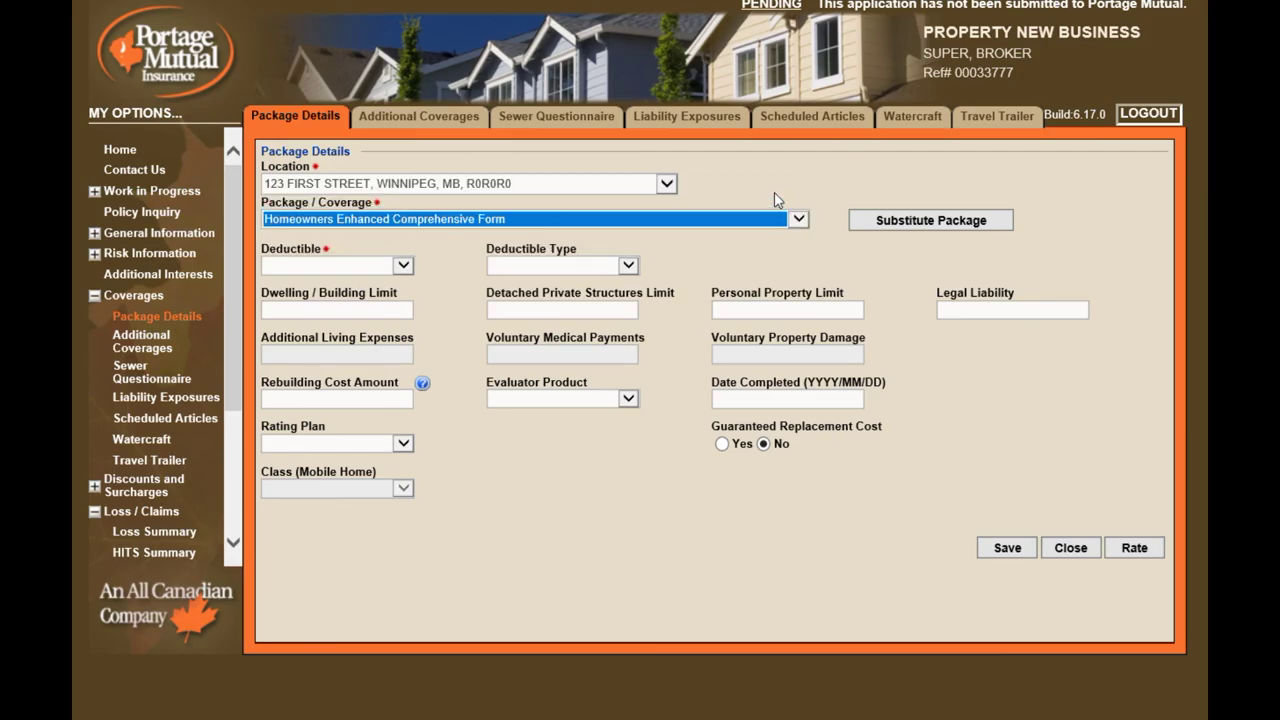
# Set a 1000 deductible with 300,000 dwelling limit and rebuilding cost
pyautogui.click(412, 271)
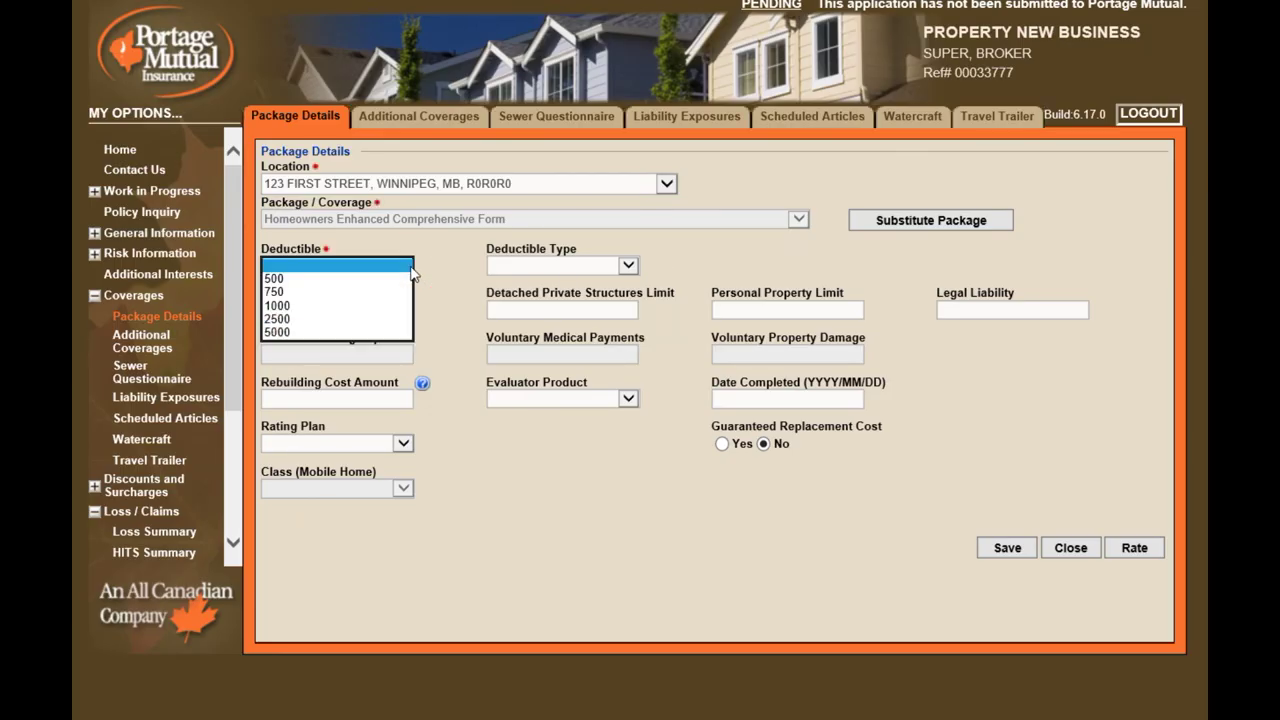
pyautogui.click(400, 305)
pyautogui.click(395, 309)
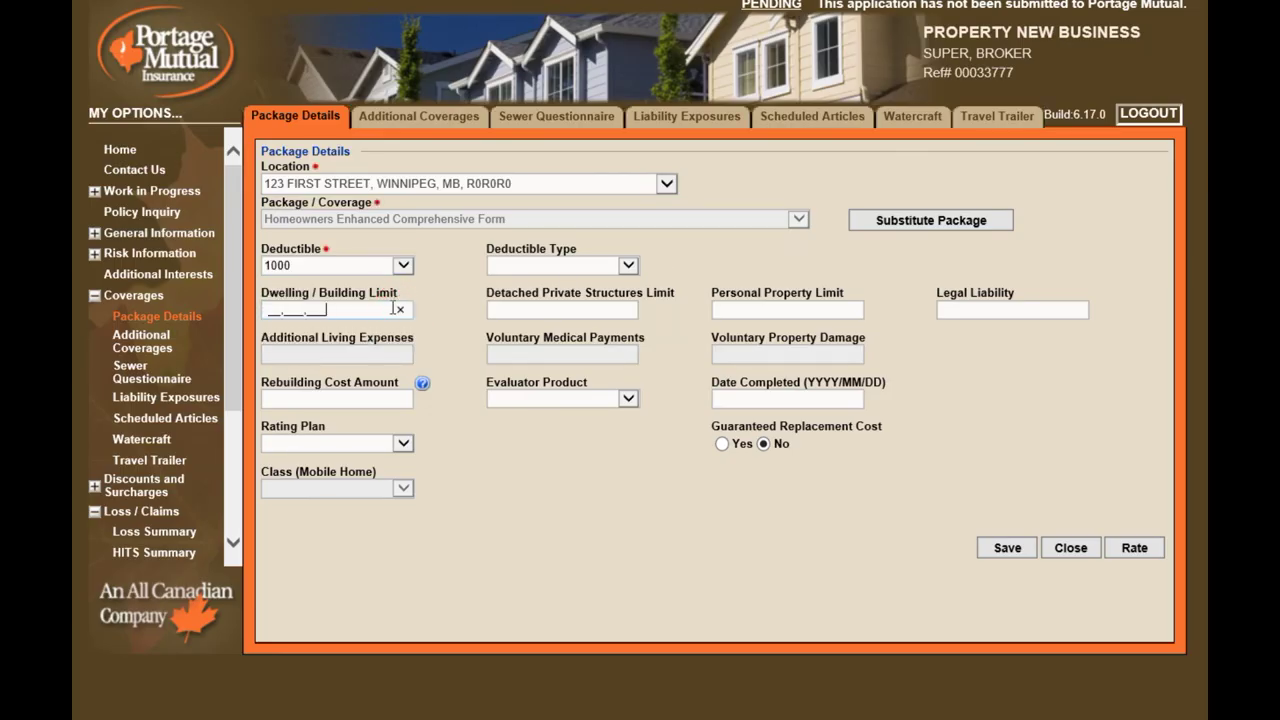
pyautogui.write('300,000')
pyautogui.press('Tab')
pyautogui.press('Tab')
pyautogui.press('Tab')
pyautogui.press('Tab')
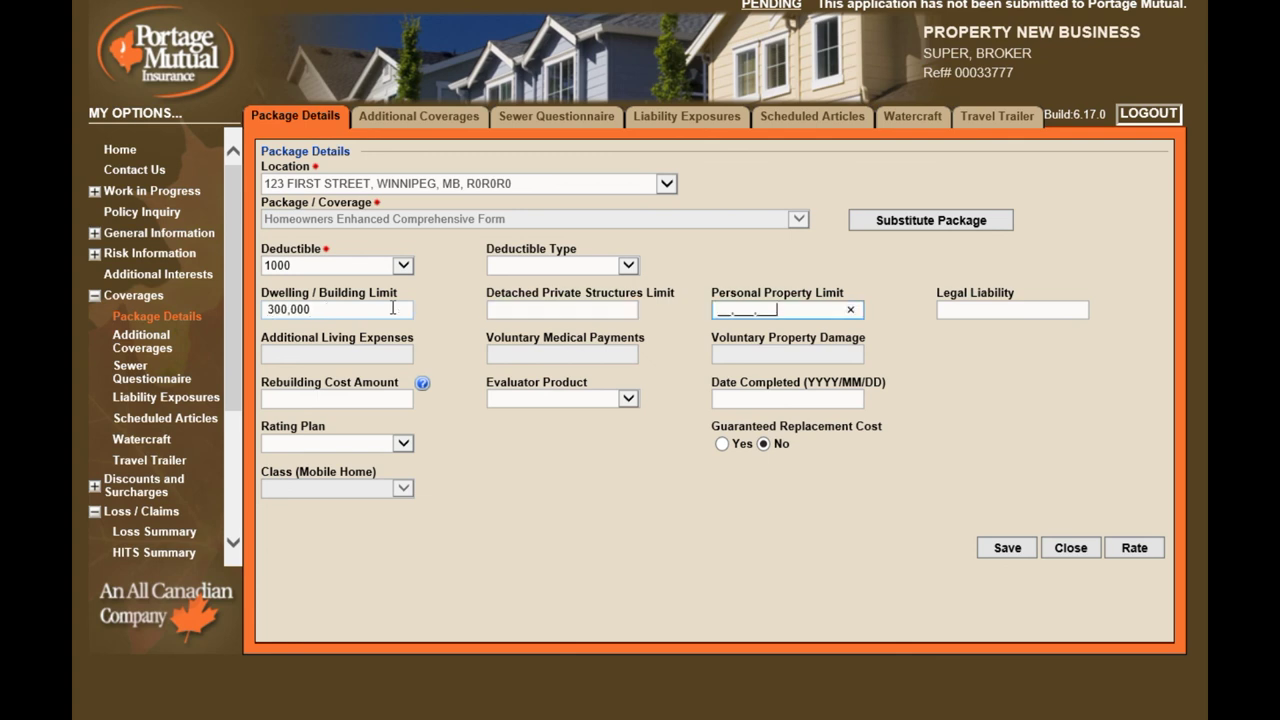
pyautogui.write('300')
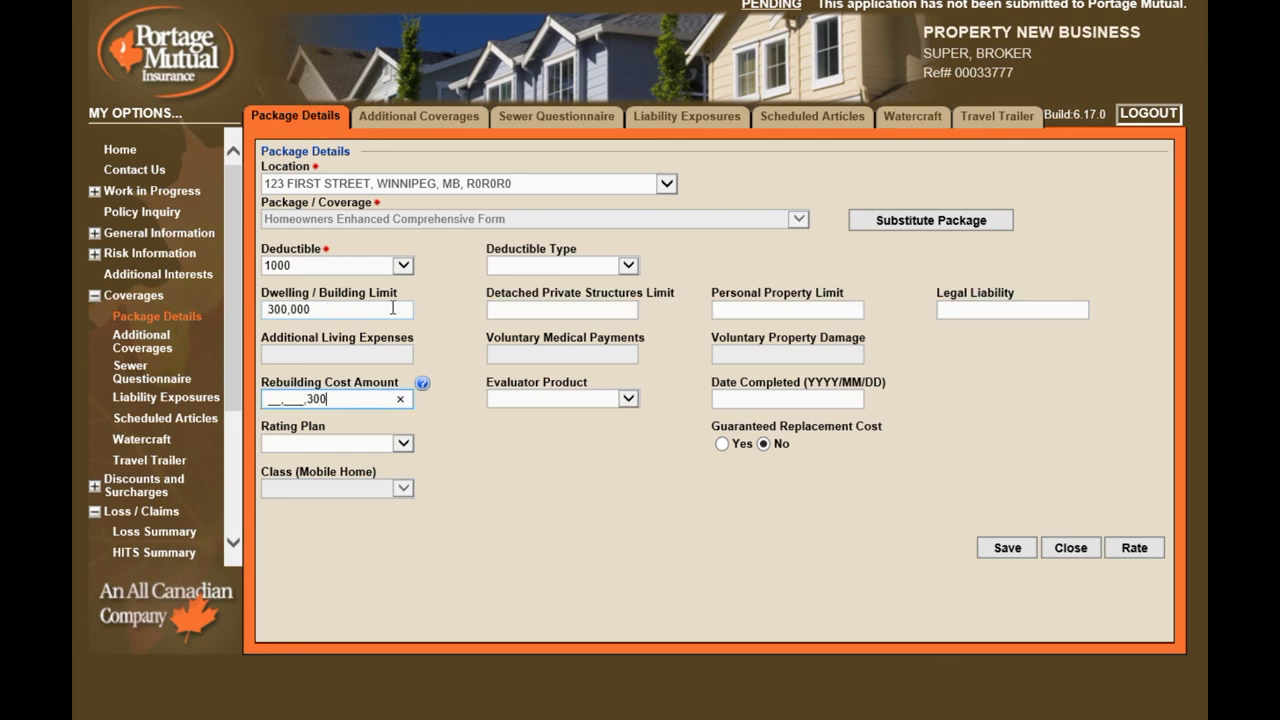
pyautogui.press('Tab')
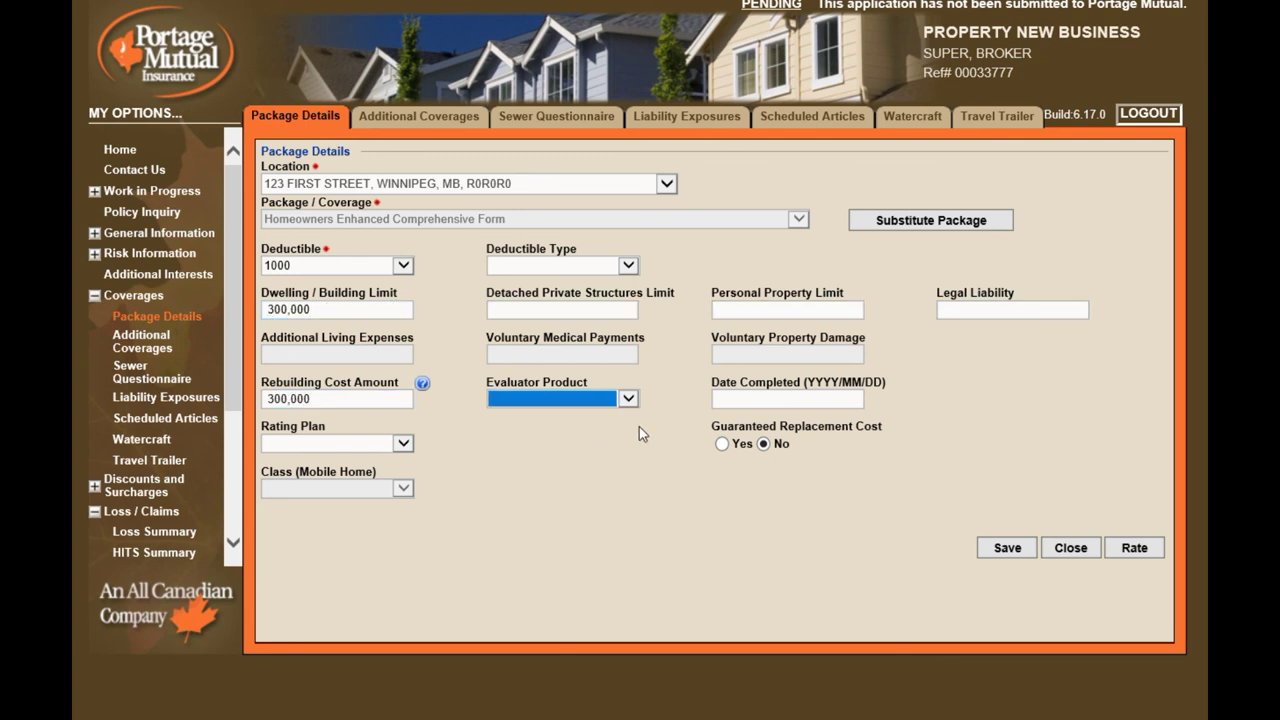
# Record an ezITV evaluation dated 2018/04/01, Preferred rating plan, and guaranteed replacement cost
pyautogui.click(628, 398)
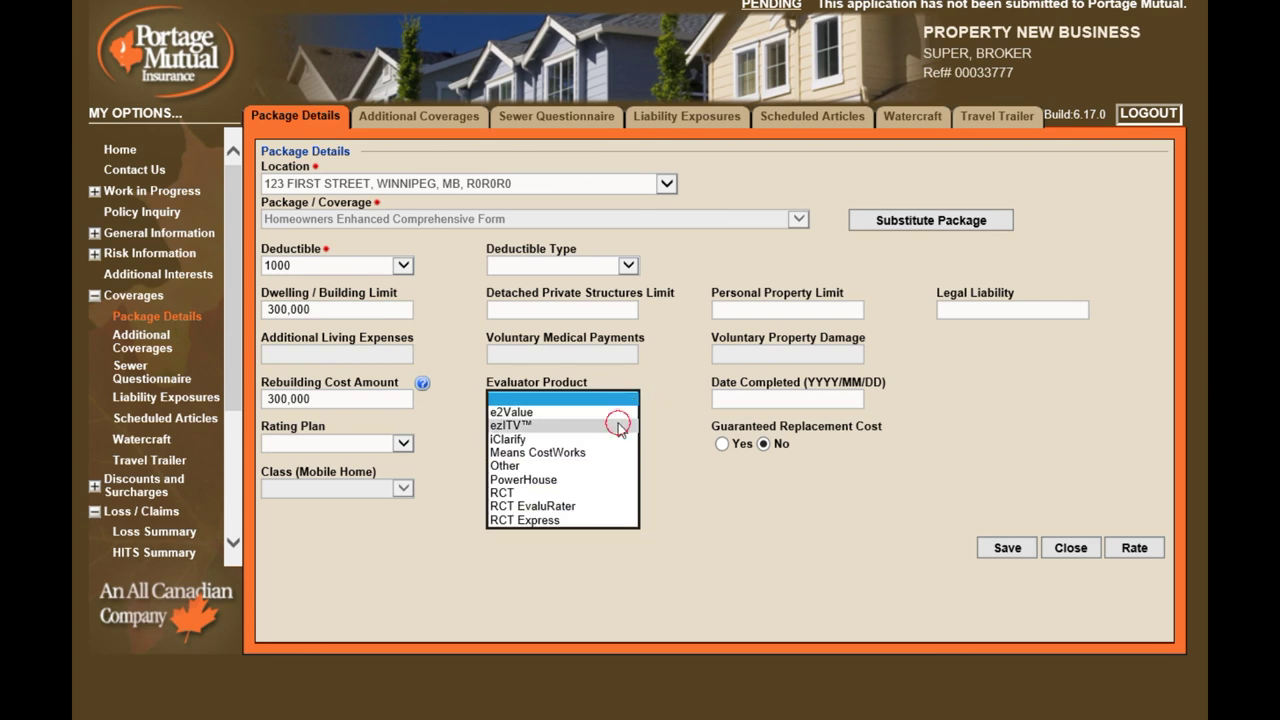
pyautogui.click(625, 424)
pyautogui.click(752, 401)
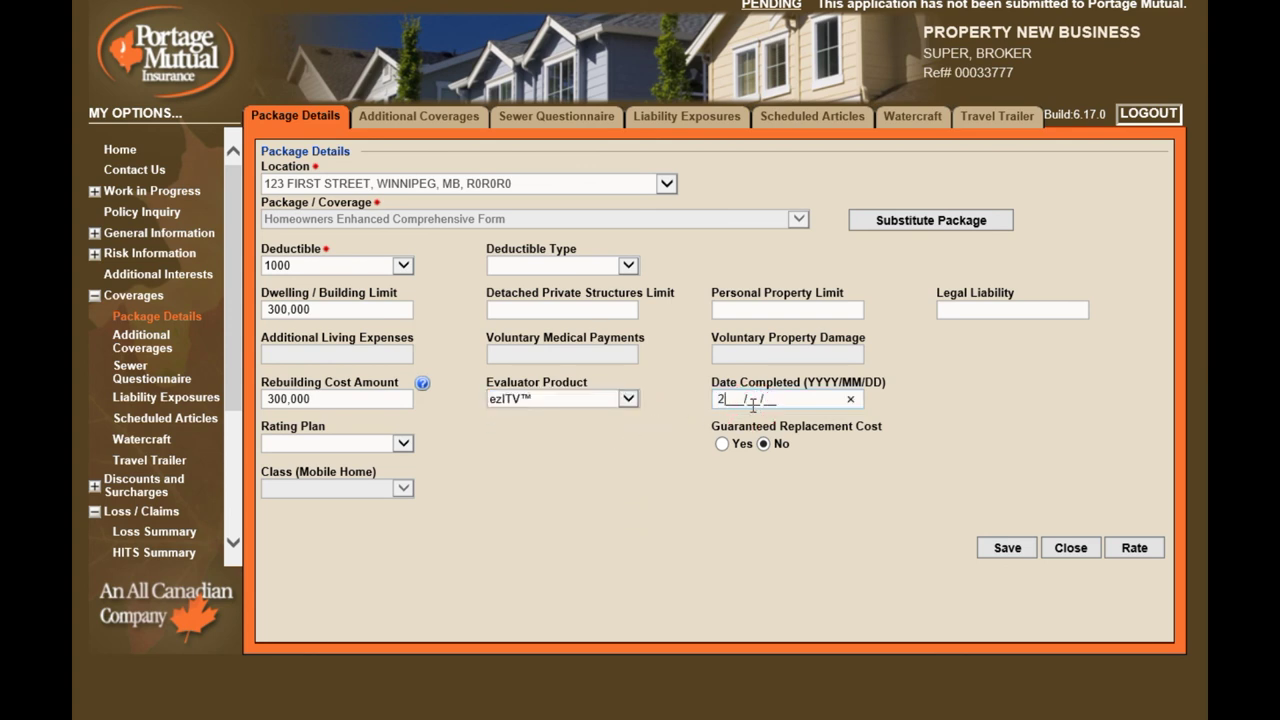
pyautogui.write('2018/04/01')
pyautogui.click(403, 443)
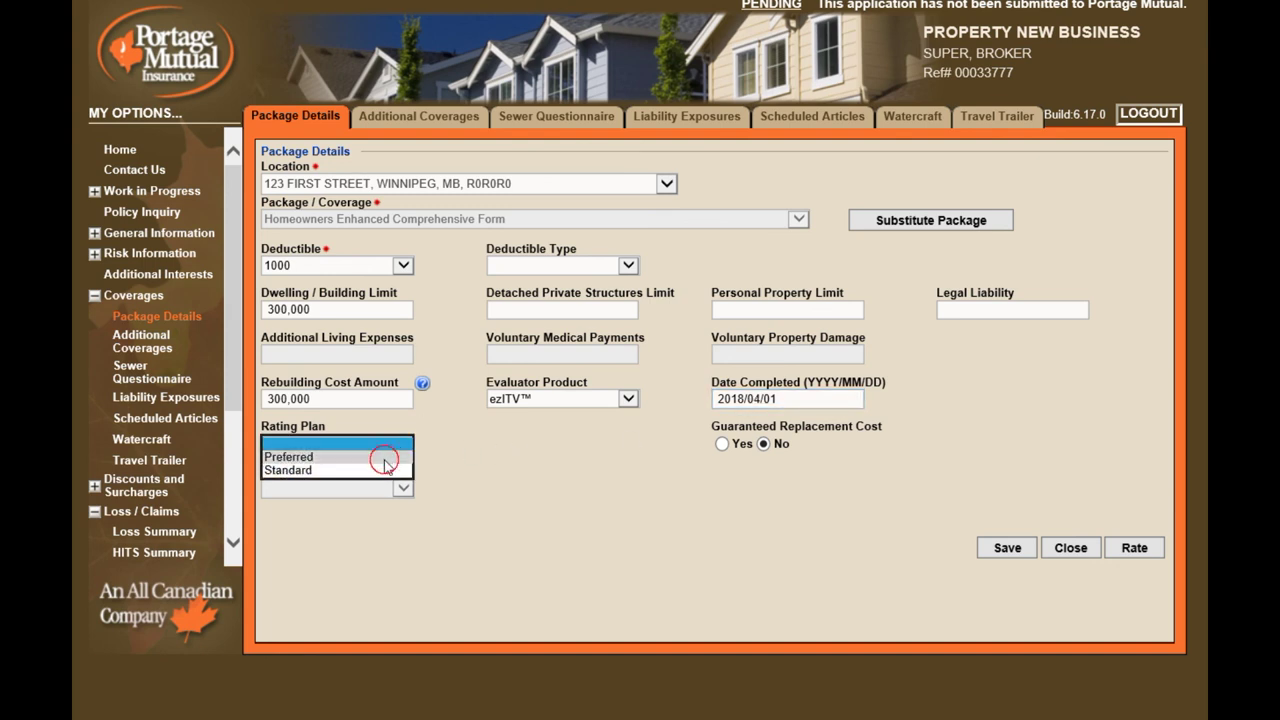
pyautogui.click(385, 458)
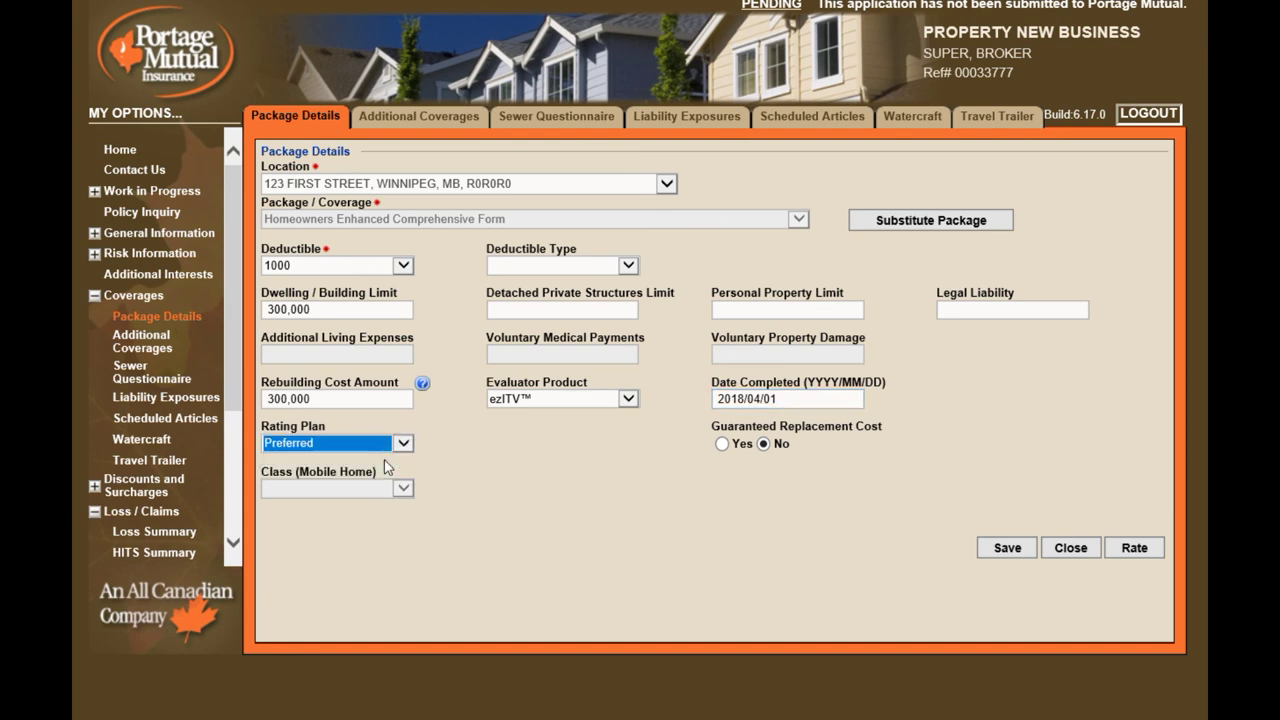
pyautogui.click(722, 444)
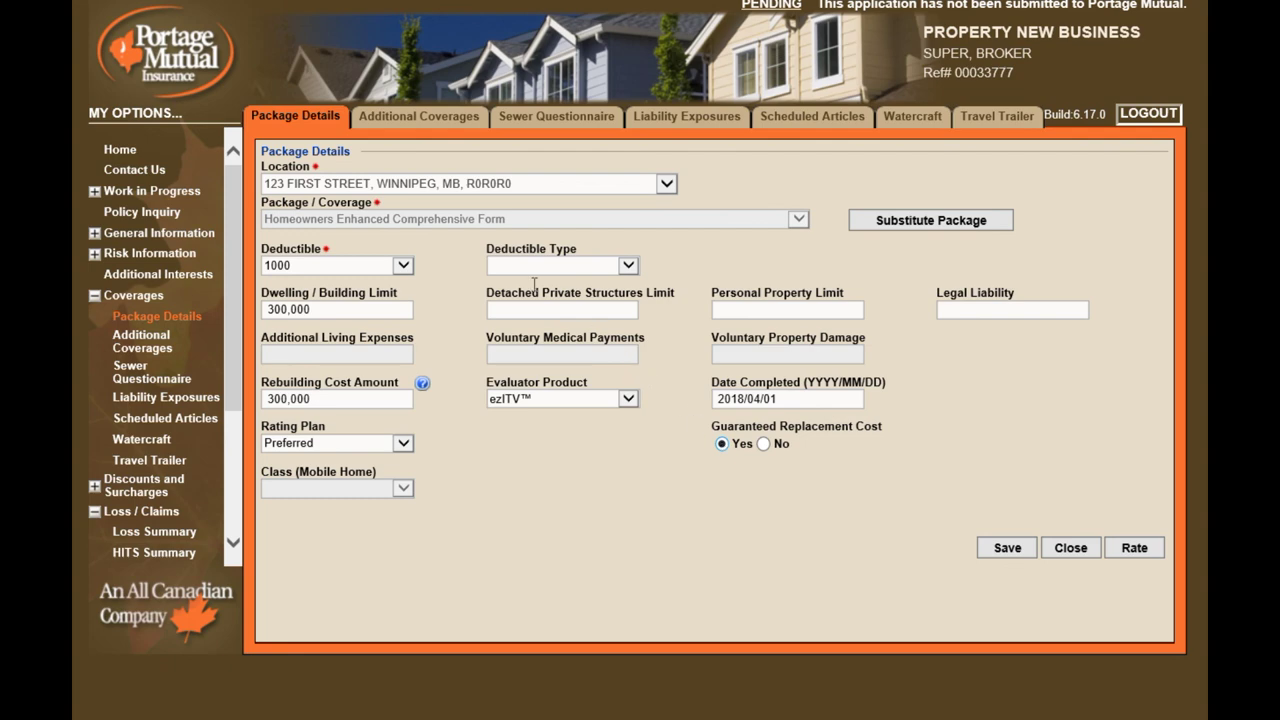
# Add Sewer Back-up Coverage (Limited Form) with 25000 amount of insurance
pyautogui.click(399, 121)
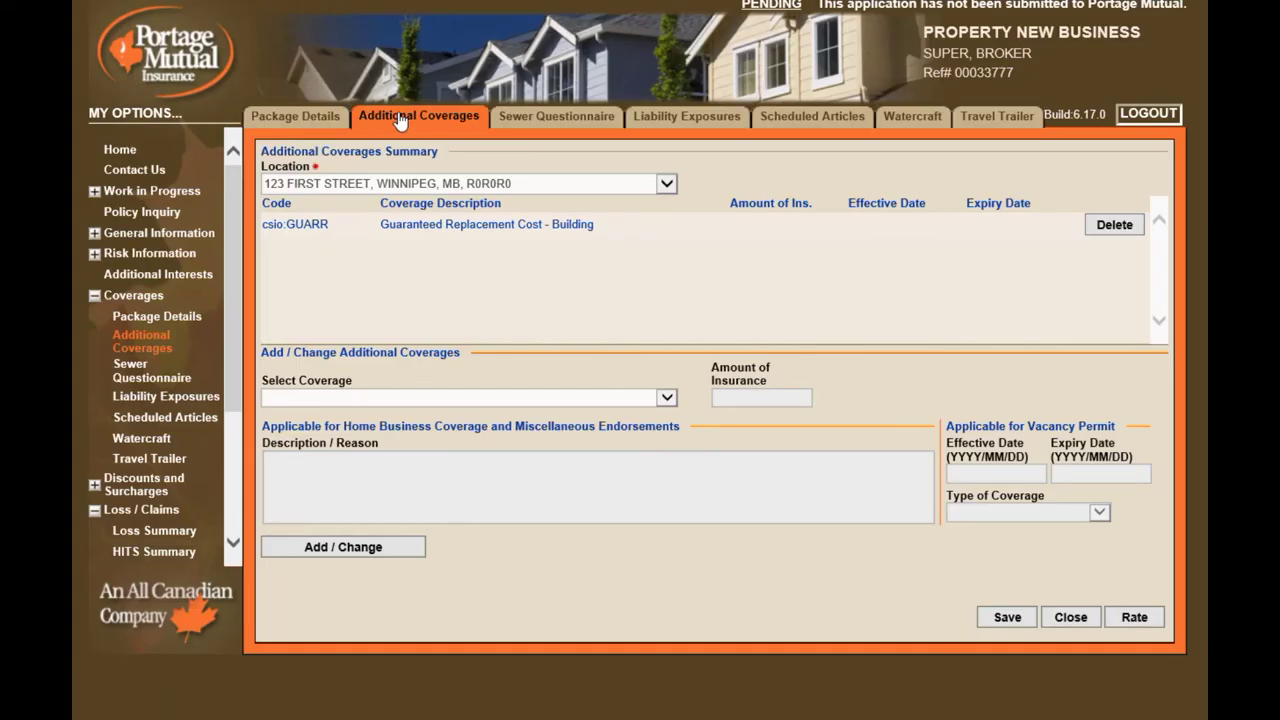
pyautogui.click(666, 397)
pyautogui.scroll(-4, 652, 590)
pyautogui.scroll(-5, 652, 588)
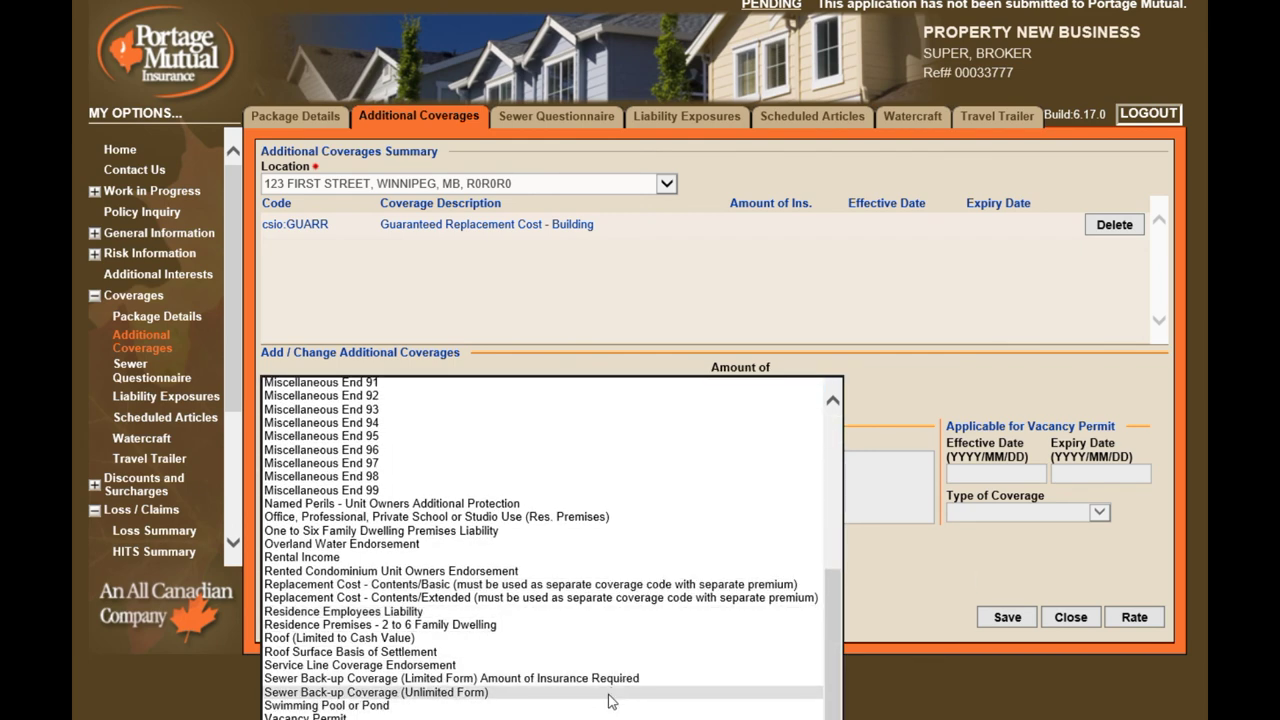
pyautogui.click(614, 678)
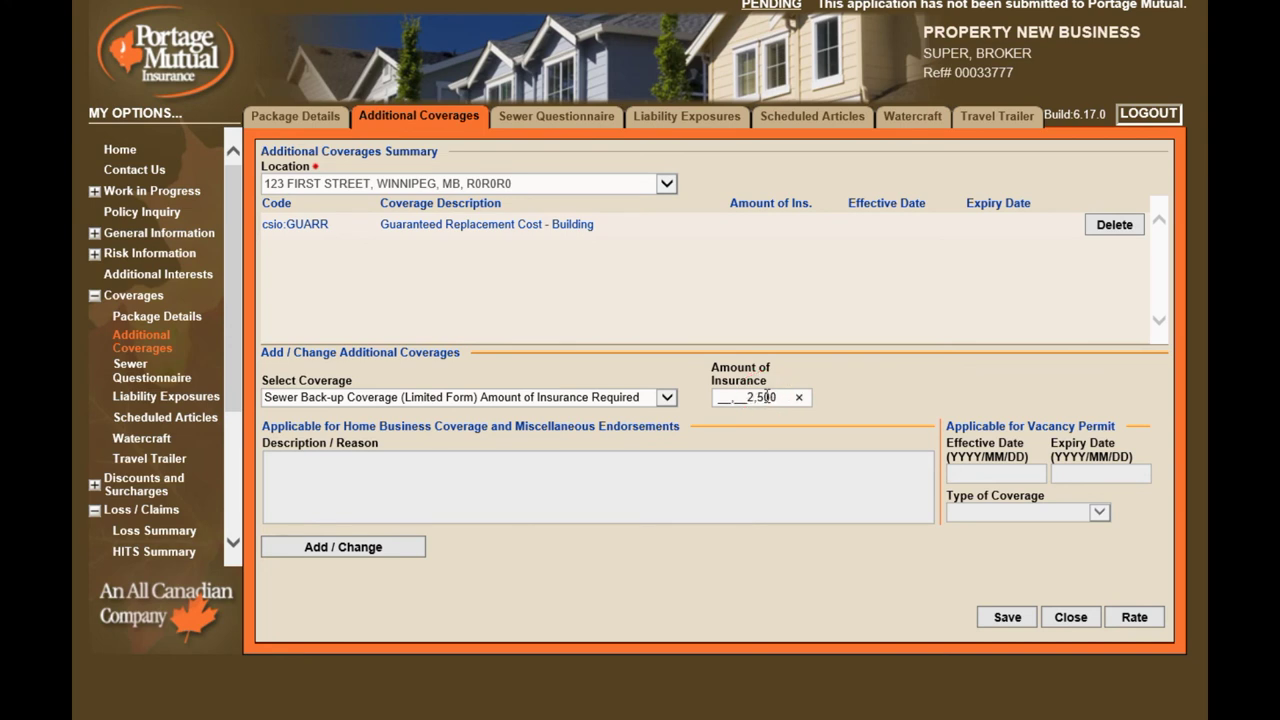
pyautogui.click(767, 397)
pyautogui.write('25000')
pyautogui.click(401, 550)
# Add the Service Line Coverage Endorsement at 10000
pyautogui.click(667, 398)
pyautogui.scroll(-8, 670, 588)
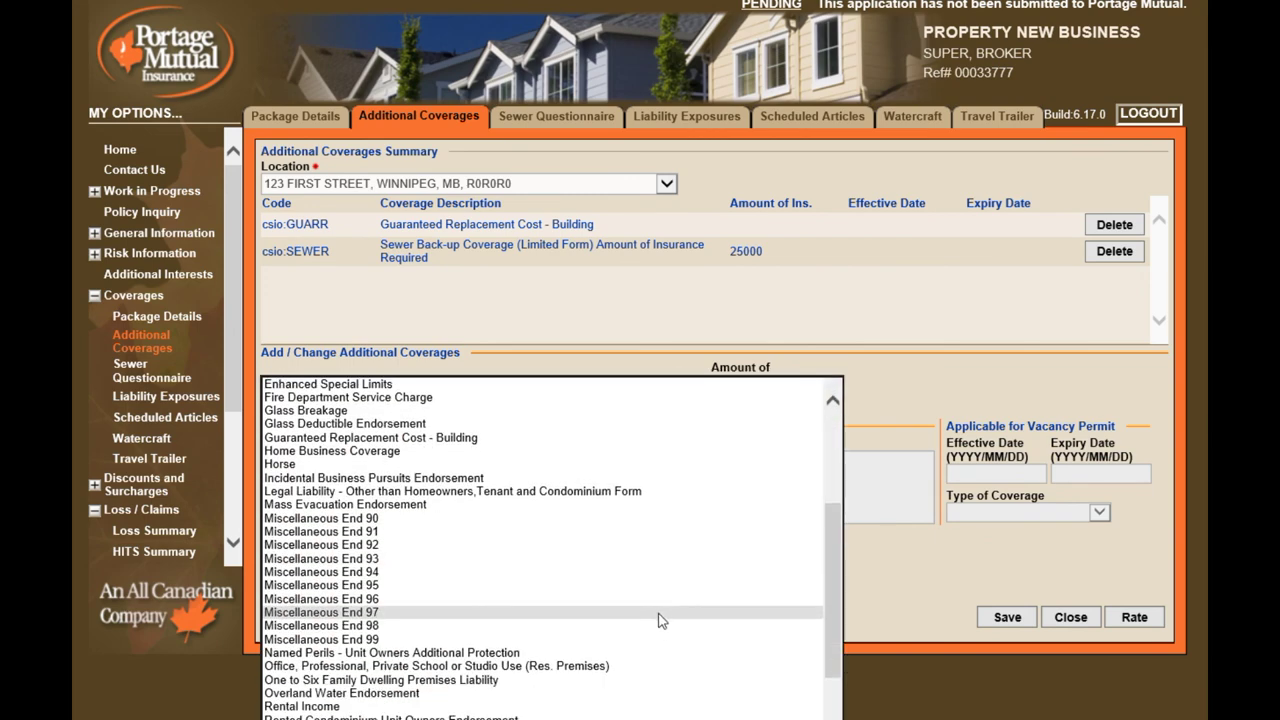
pyautogui.click(628, 694)
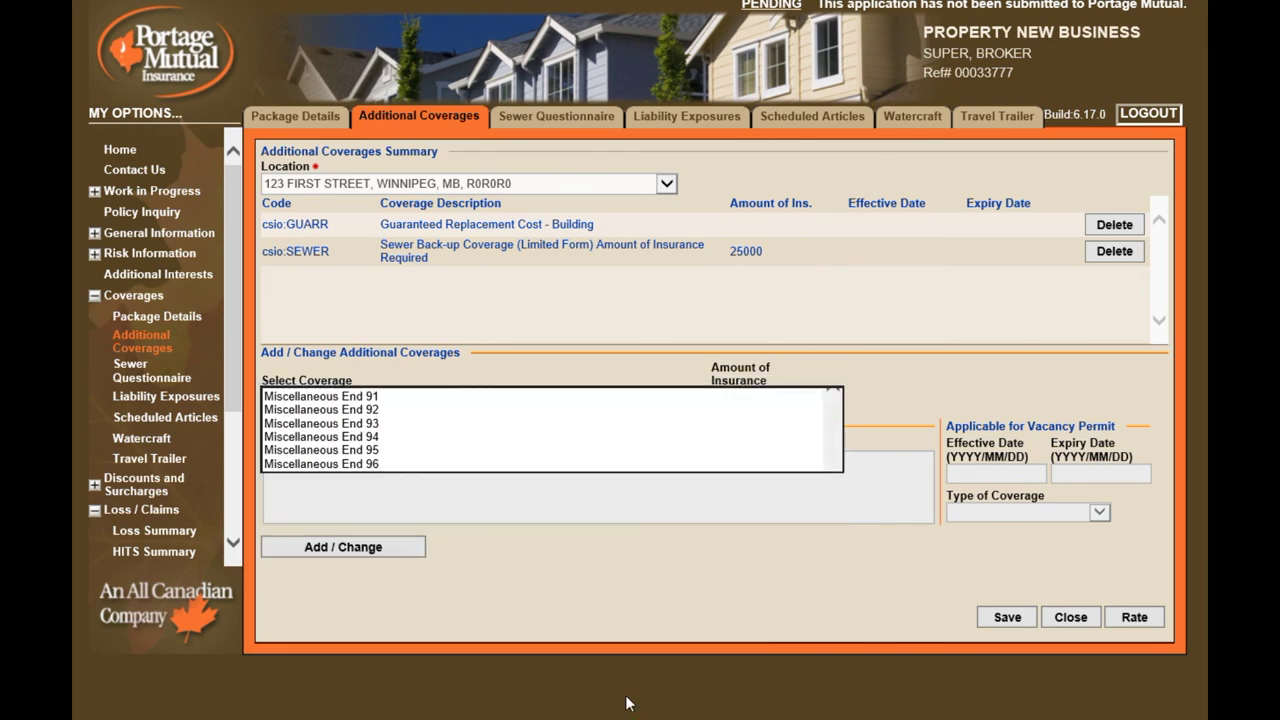
pyautogui.click(779, 398)
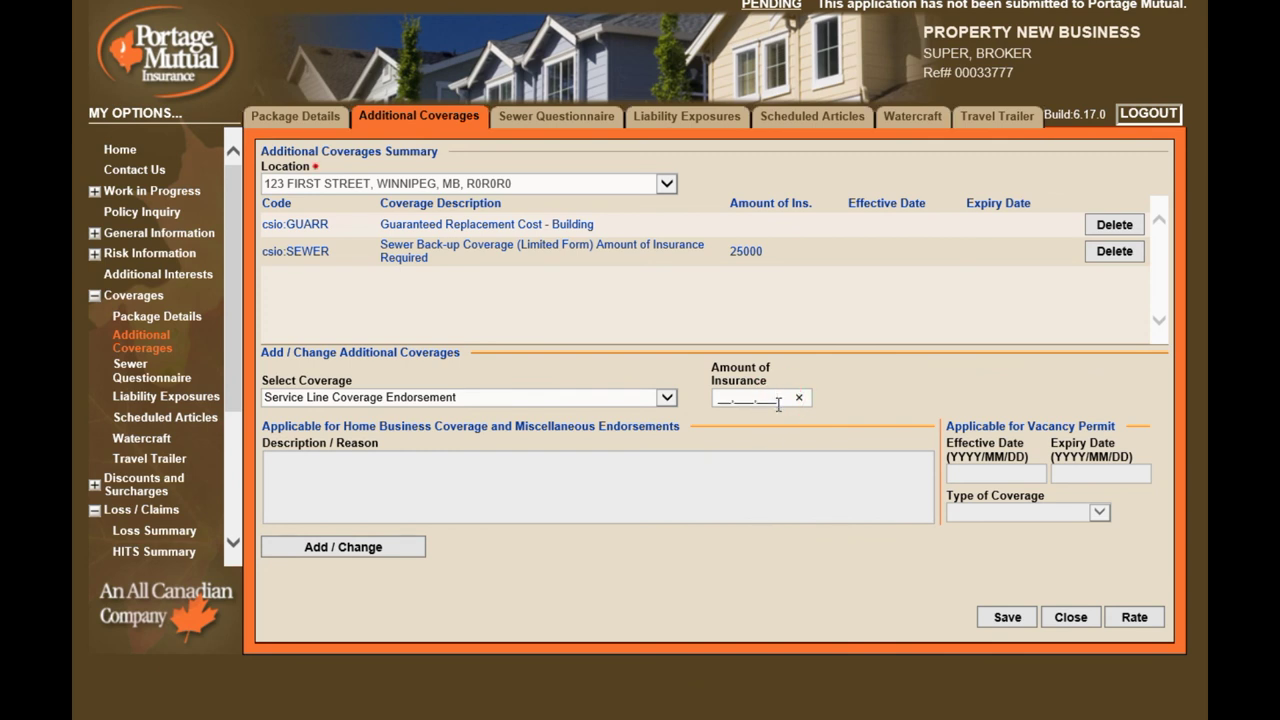
pyautogui.click(357, 546)
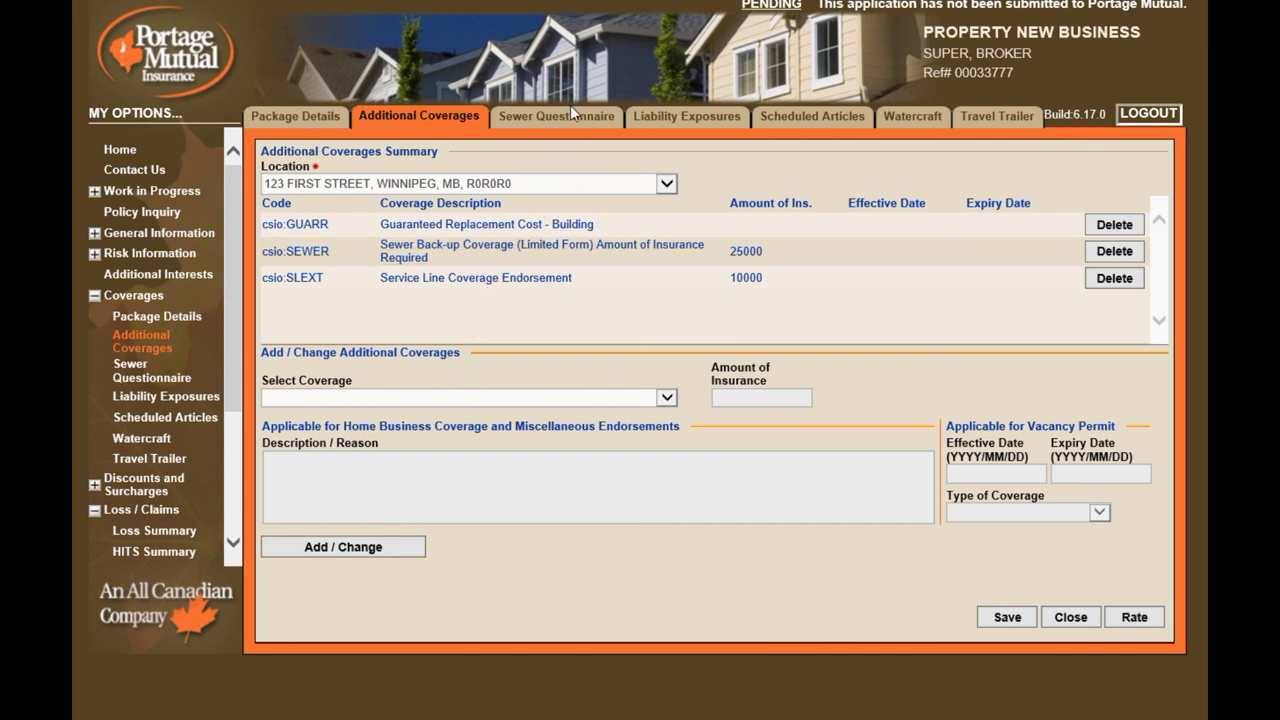
# Answer Yes to new-style backwater valve and sump pump, No to older-style valve, installed 2015/01/01
pyautogui.click(570, 118)
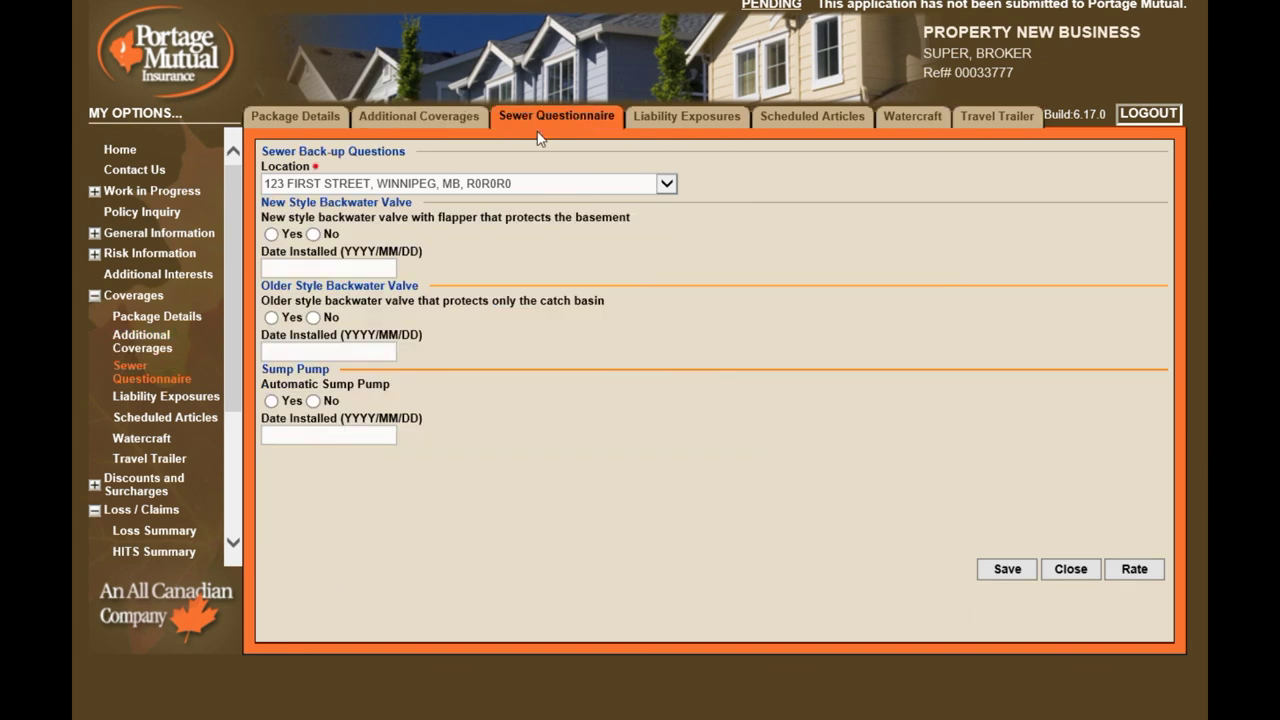
pyautogui.click(271, 234)
pyautogui.click(295, 267)
pyautogui.click(313, 317)
pyautogui.click(271, 401)
pyautogui.click(293, 440)
pyautogui.write('20')
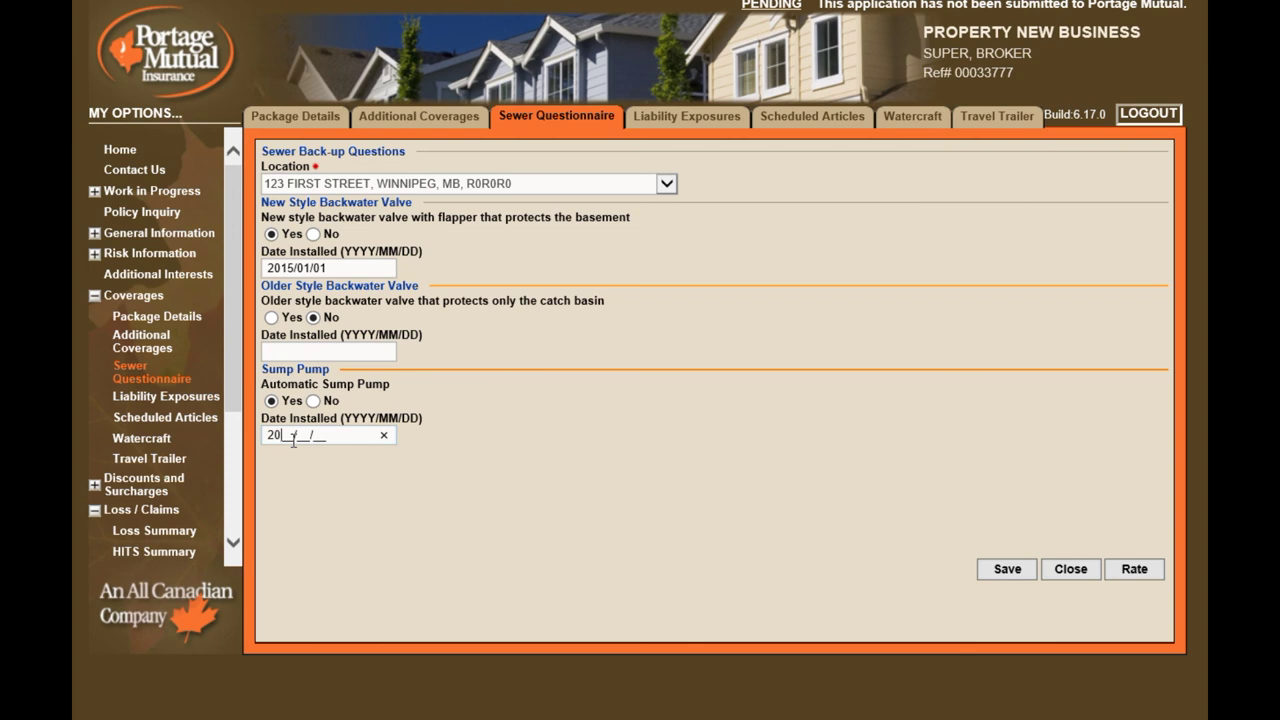
pyautogui.write('15/01/01')
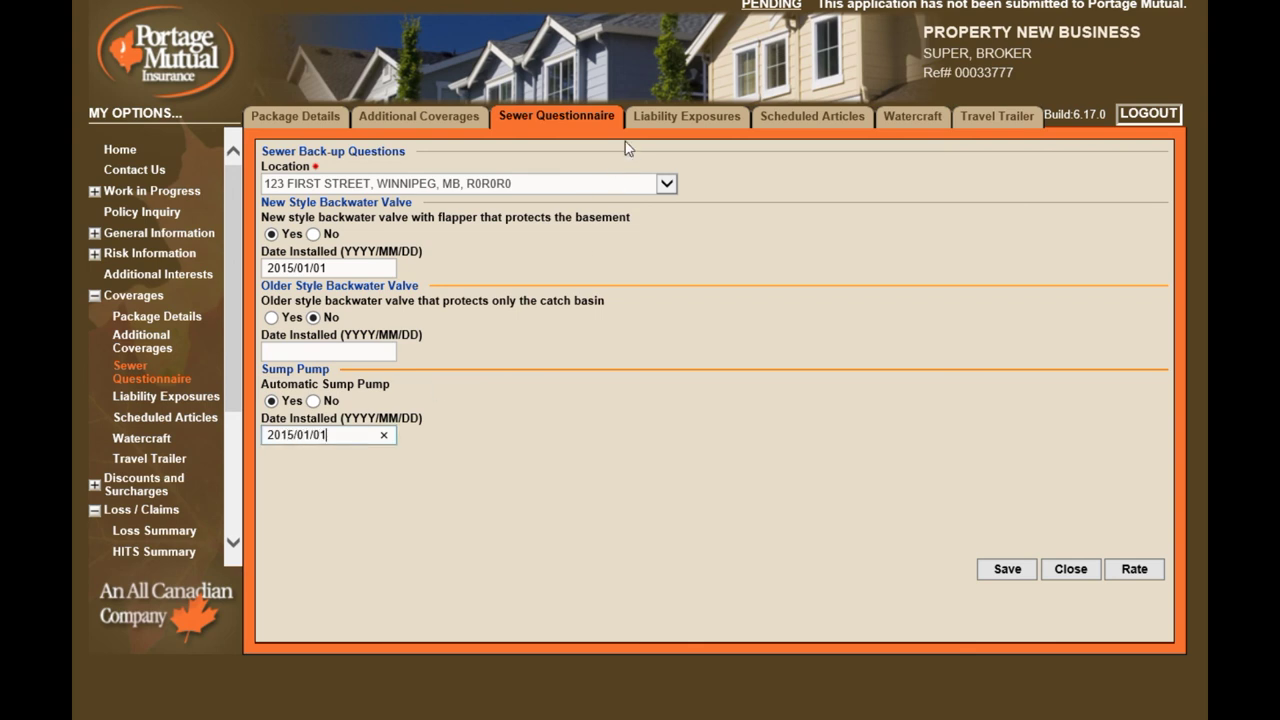
pyautogui.click(665, 120)
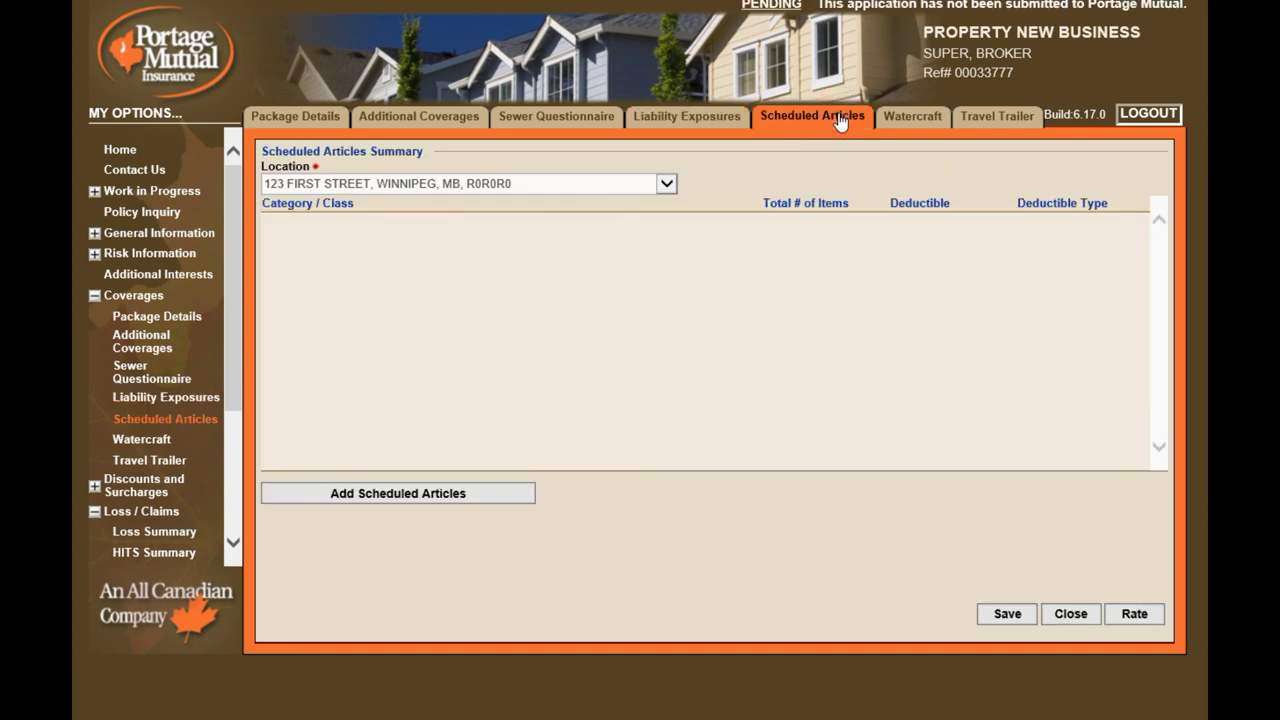
# Schedule a WEDDING RING under Jewellery, All Risk, dated 2017/01/01 and insured for 12000
pyautogui.click(445, 494)
pyautogui.click(479, 428)
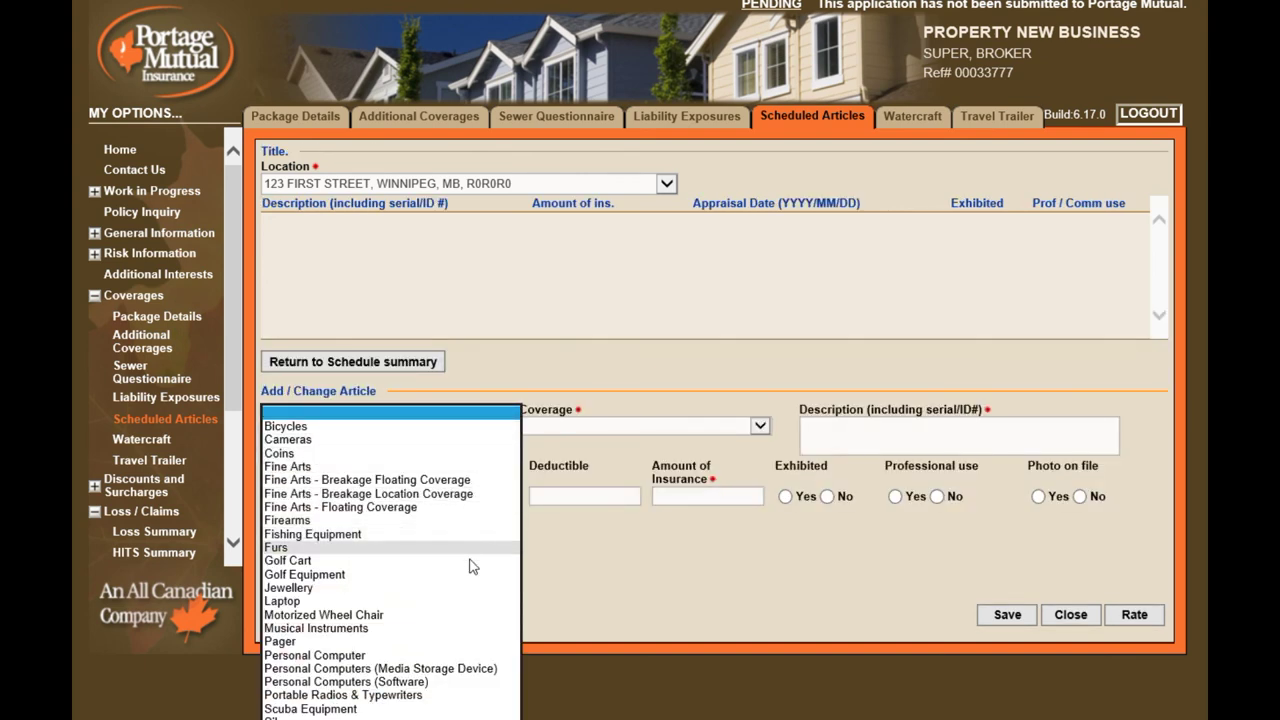
pyautogui.click(465, 587)
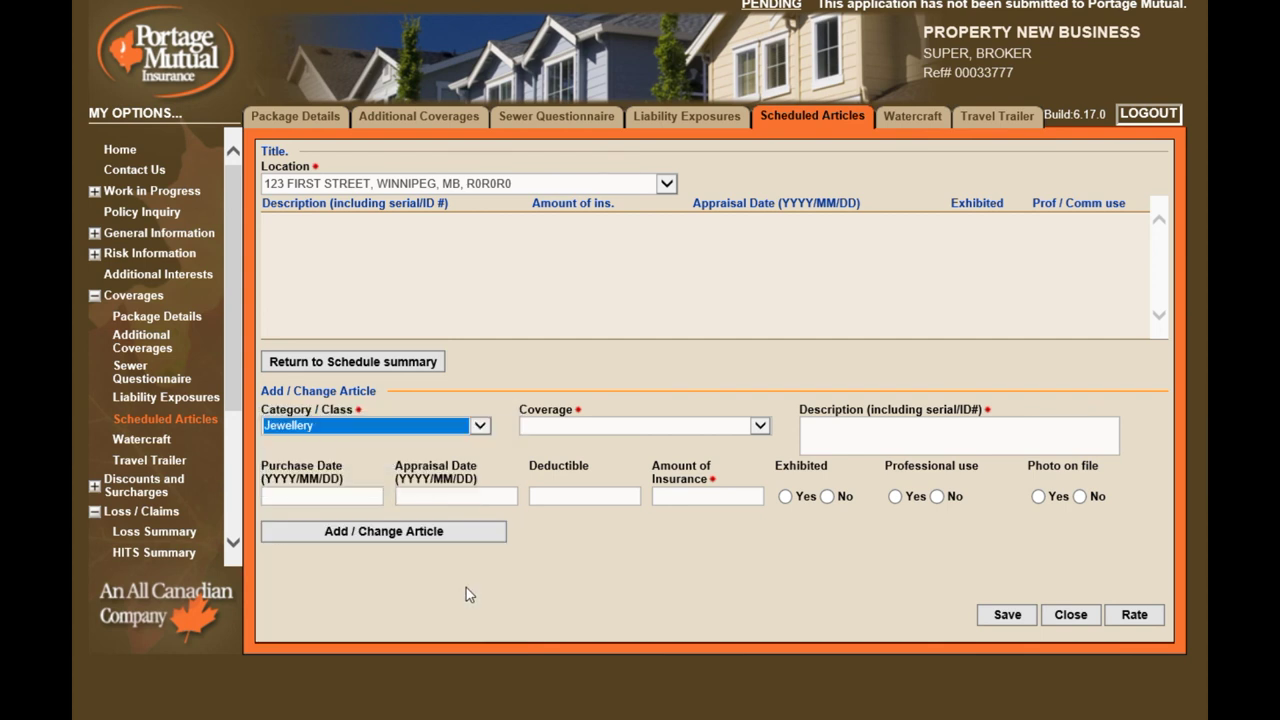
pyautogui.click(759, 426)
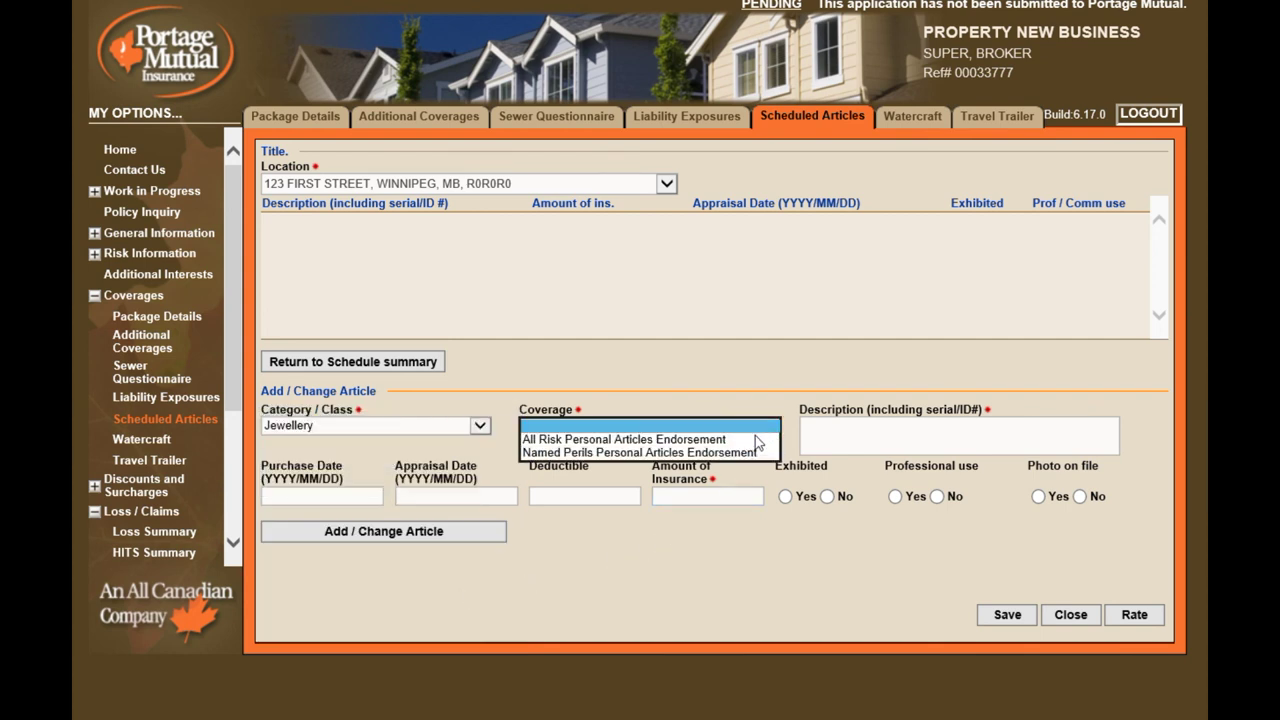
pyautogui.click(754, 440)
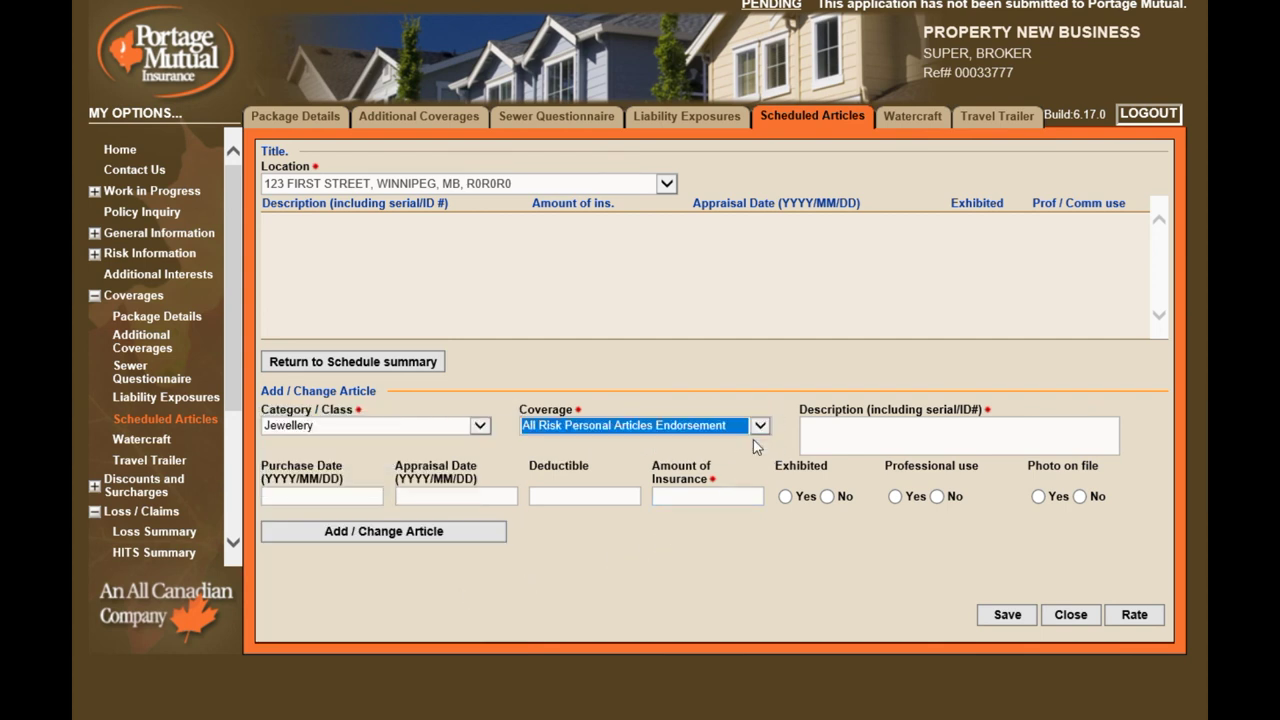
pyautogui.click(888, 435)
pyautogui.write('WEDDING RING')
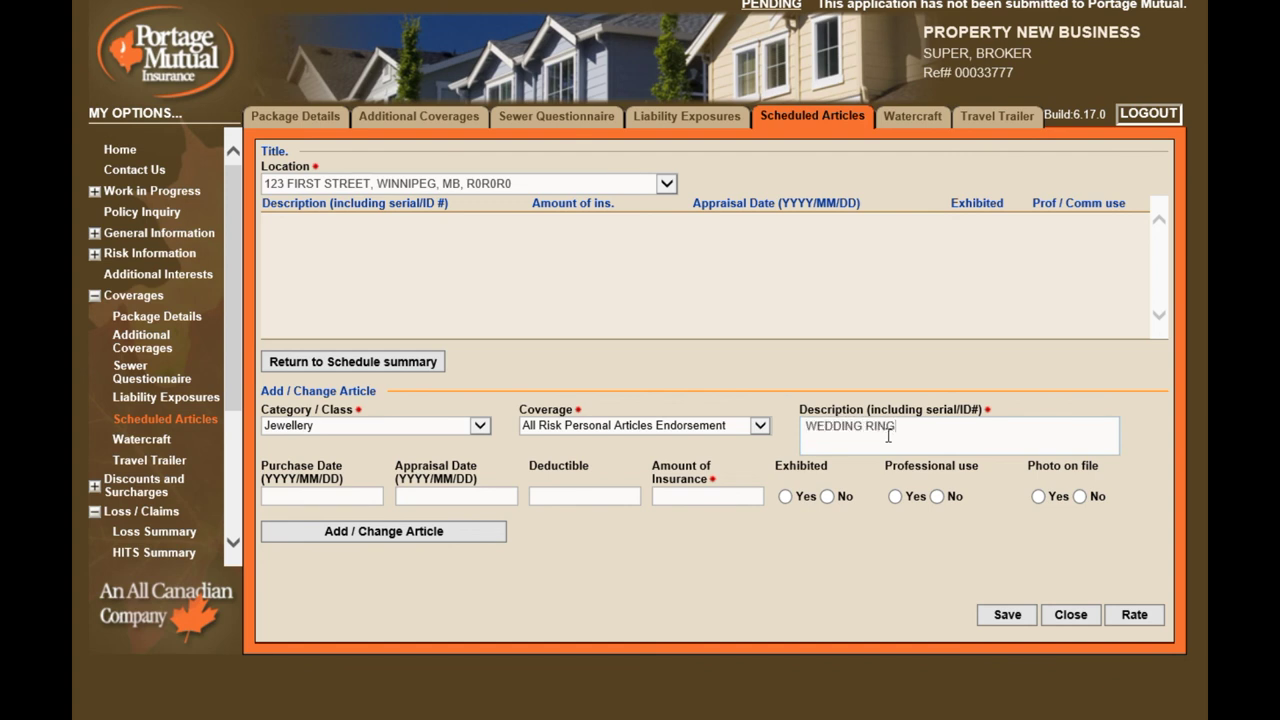
pyautogui.press('Tab')
pyautogui.press('Tab')
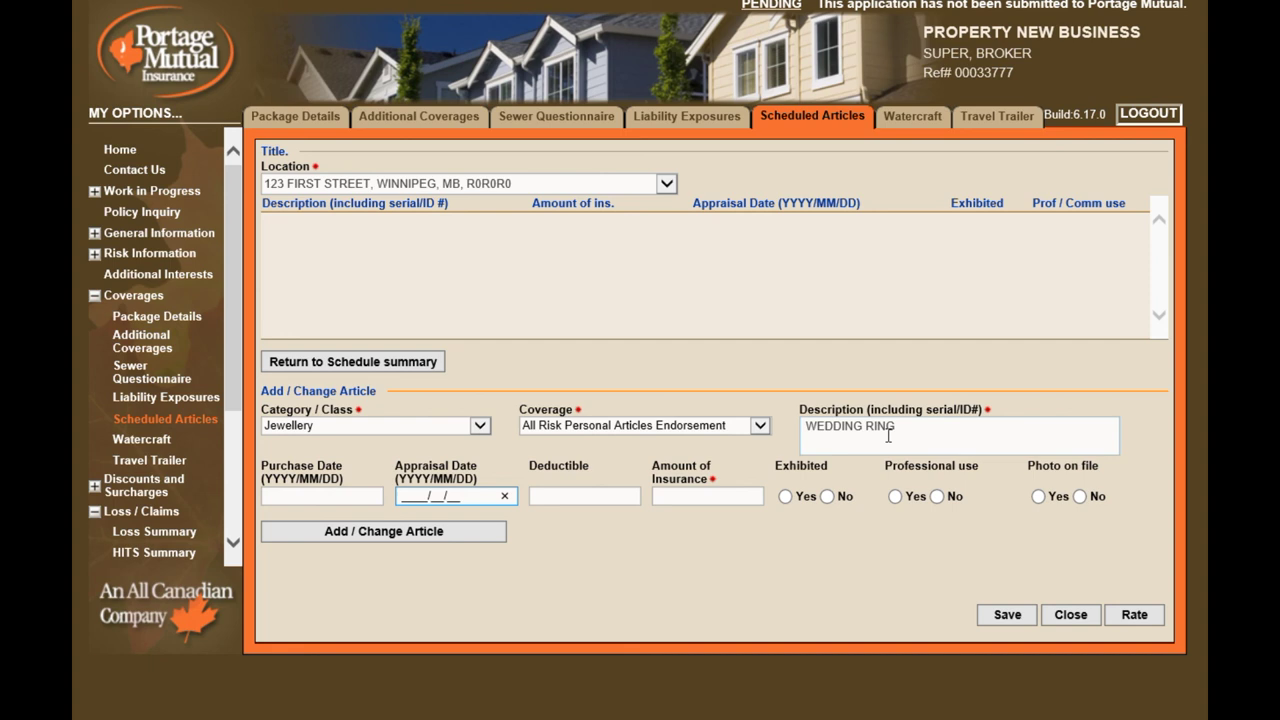
pyautogui.write('2017/01/01')
pyautogui.press('Tab')
pyautogui.press('Tab')
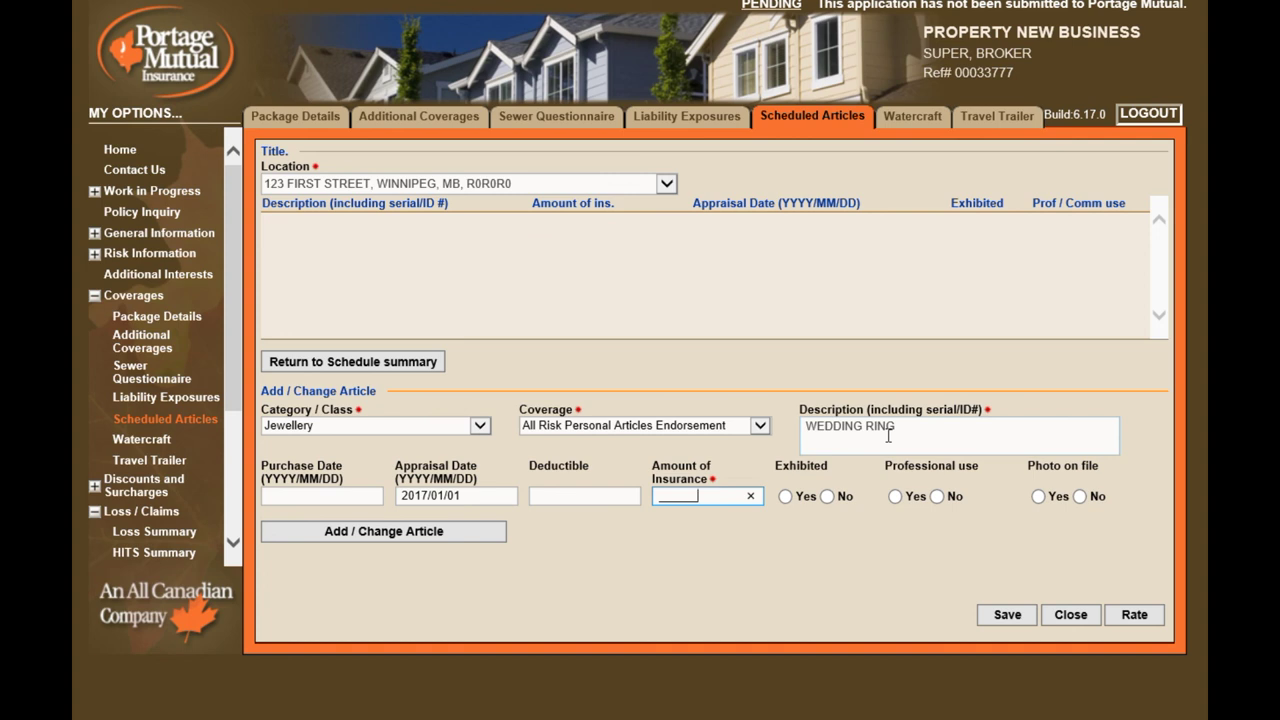
pyautogui.write('12000')
pyautogui.click(377, 531)
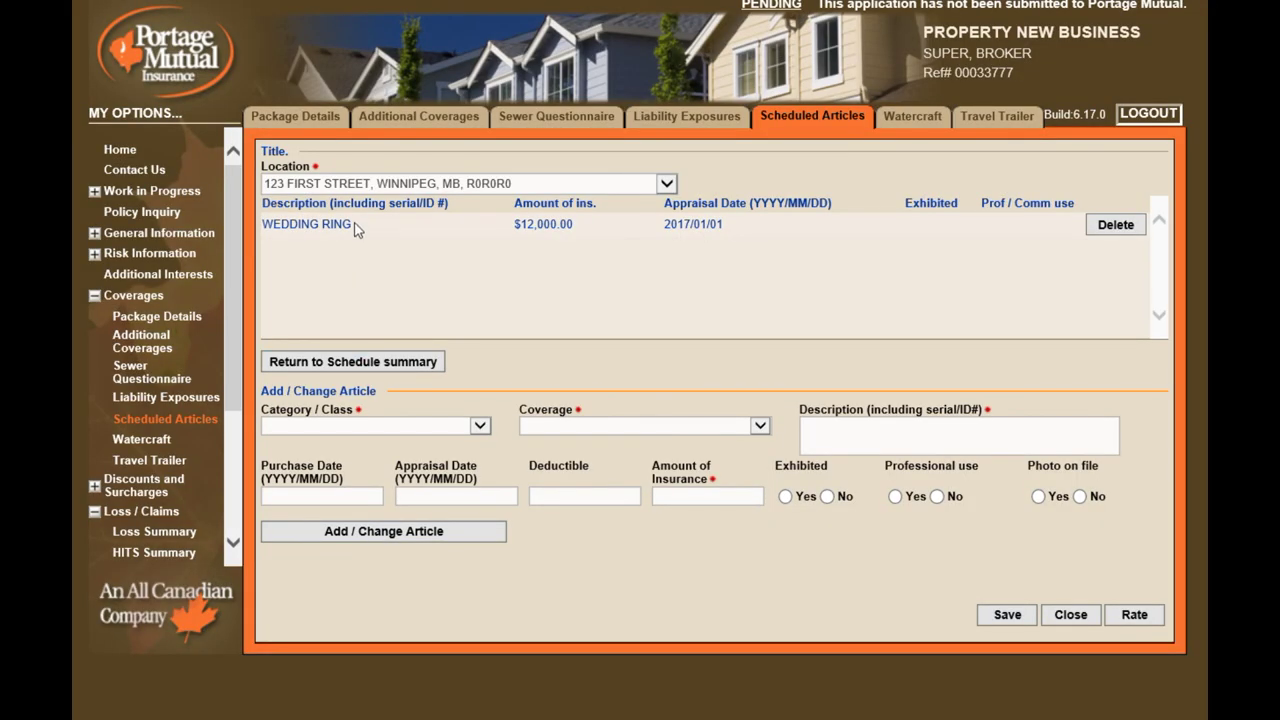
pyautogui.click(370, 362)
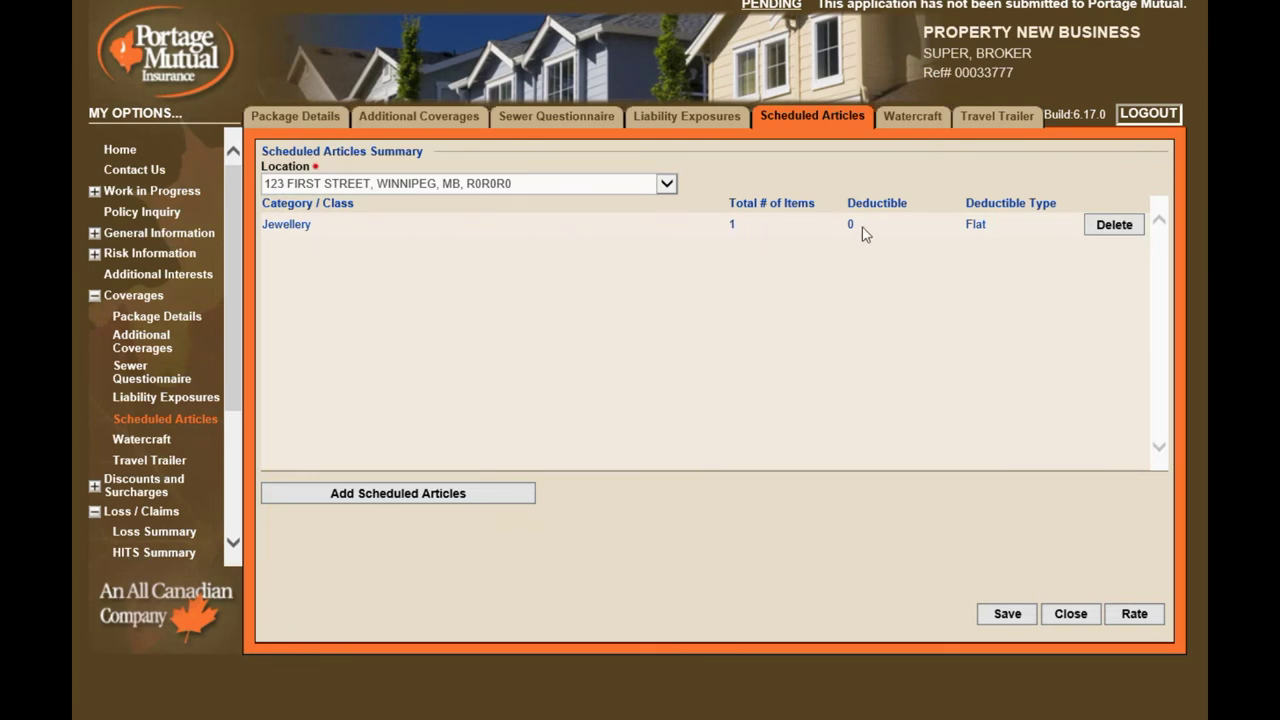
pyautogui.click(916, 122)
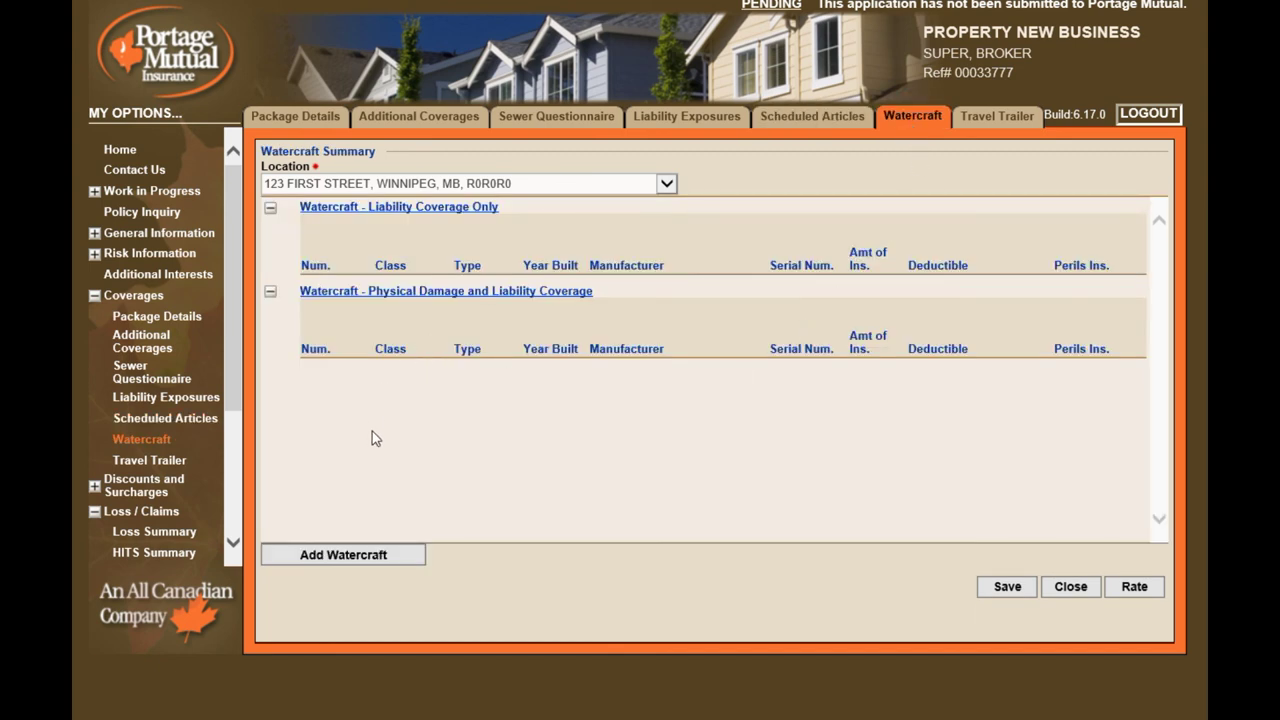
# Add a 17 ft, 120 hp Inboard/Outdrive watercraft insured for All Perils
pyautogui.click(343, 554)
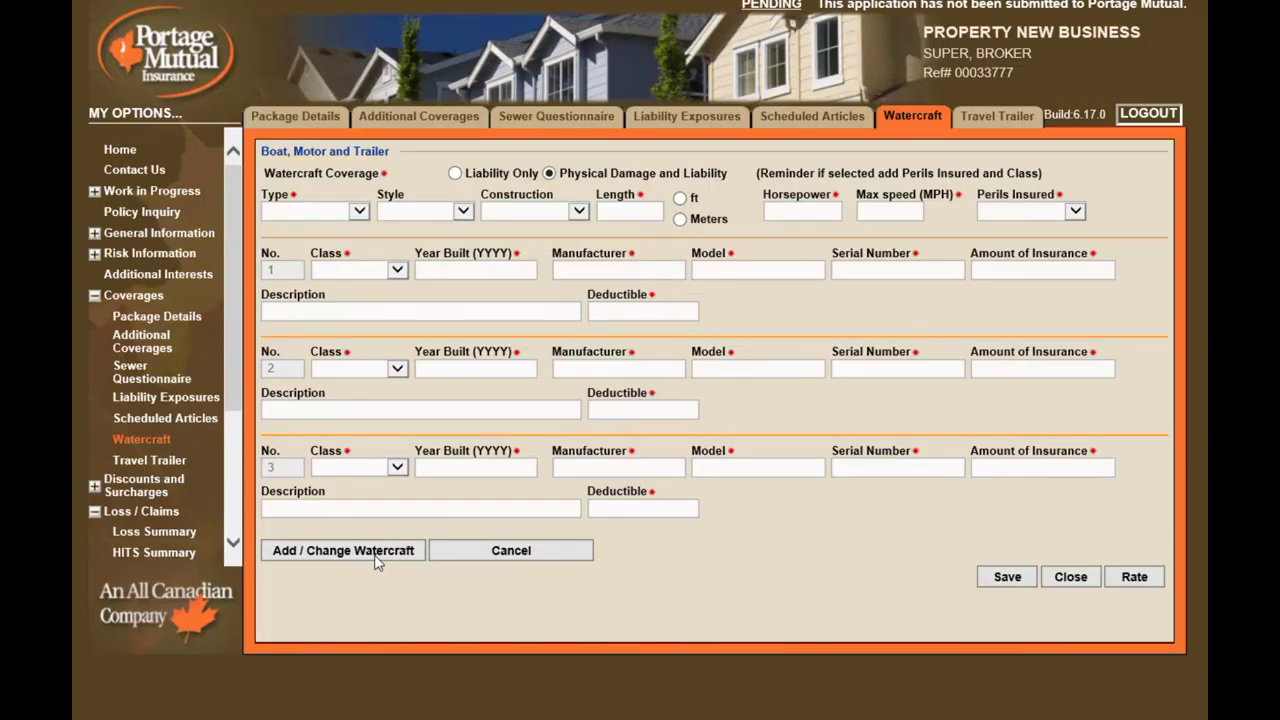
pyautogui.click(356, 212)
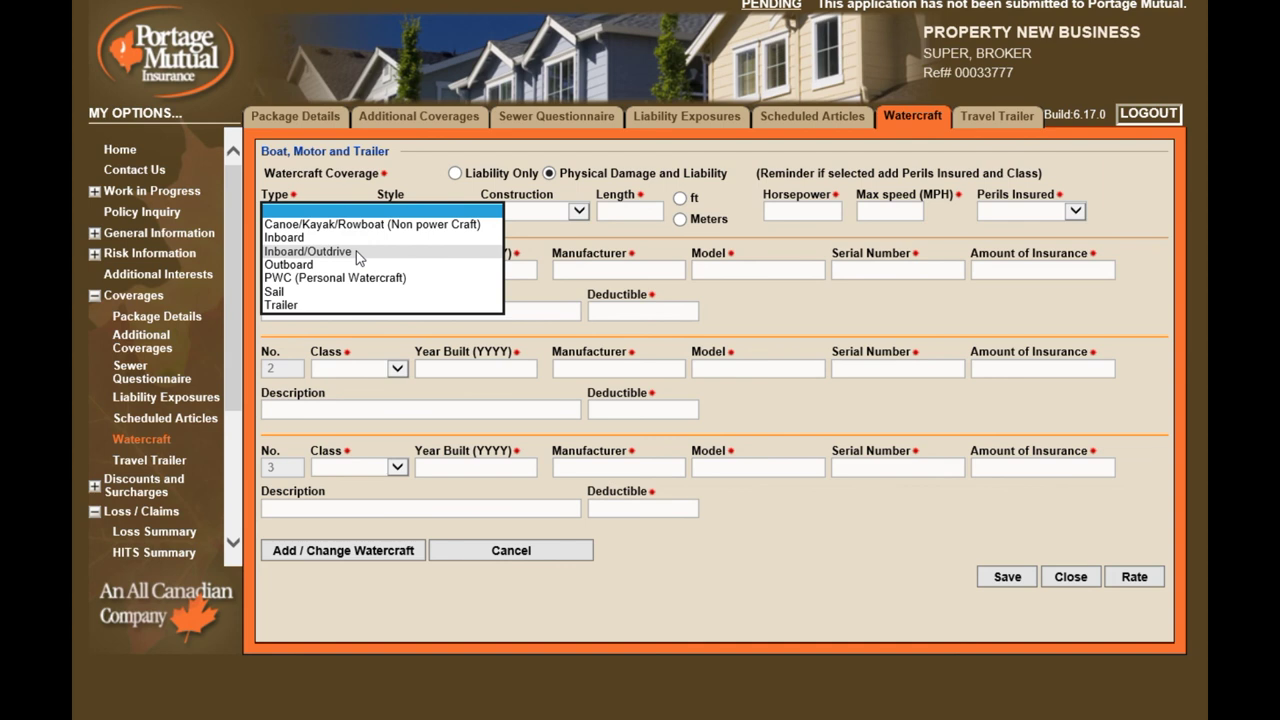
pyautogui.click(356, 251)
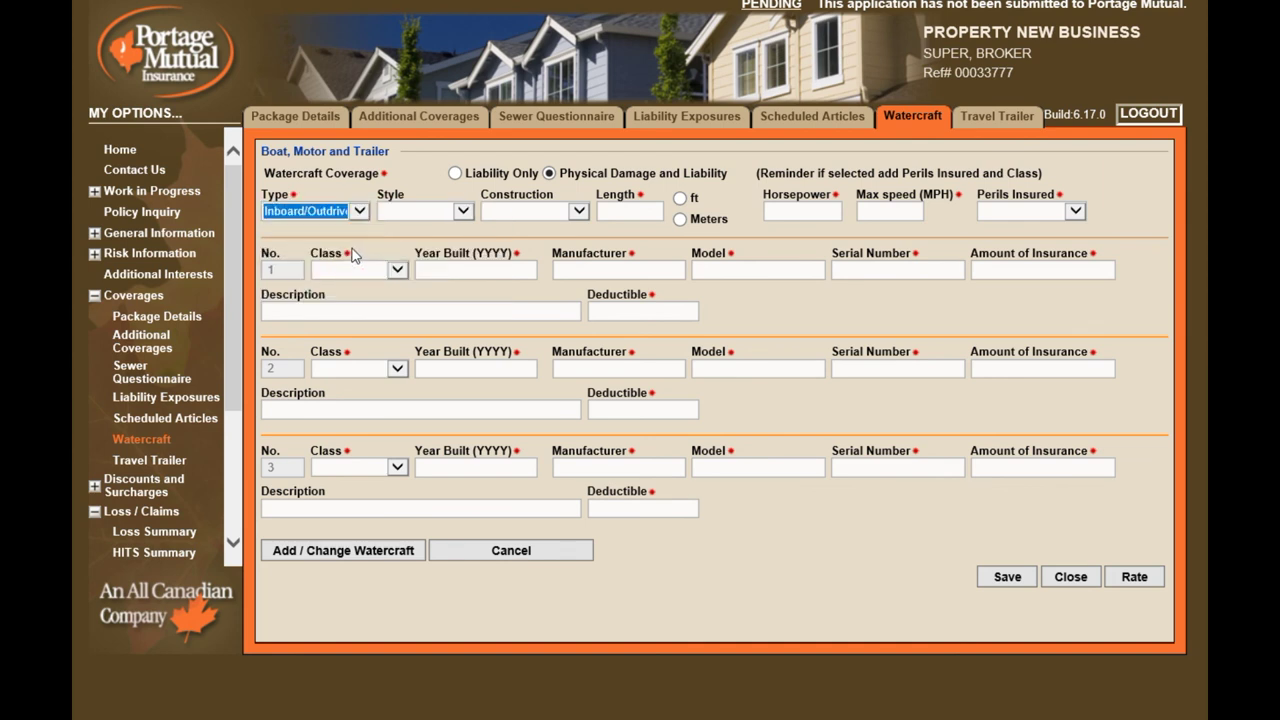
pyautogui.click(467, 215)
pyautogui.click(465, 212)
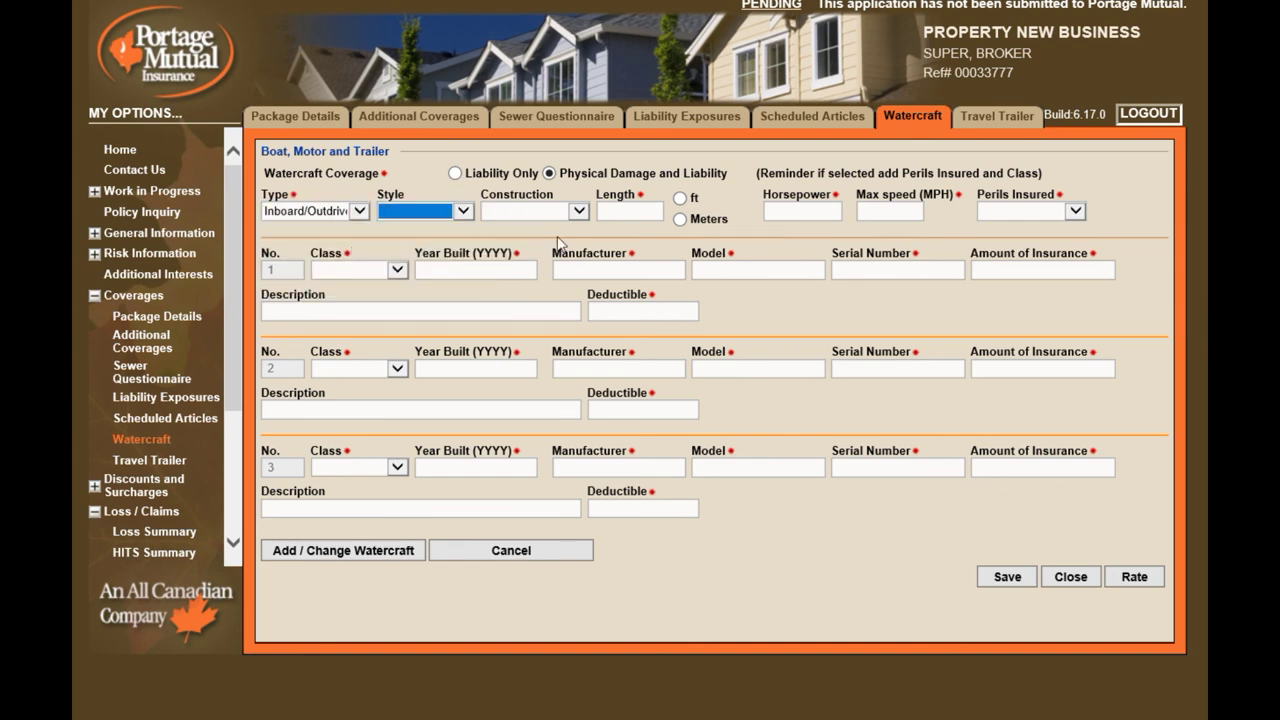
pyautogui.click(650, 212)
pyautogui.write('17')
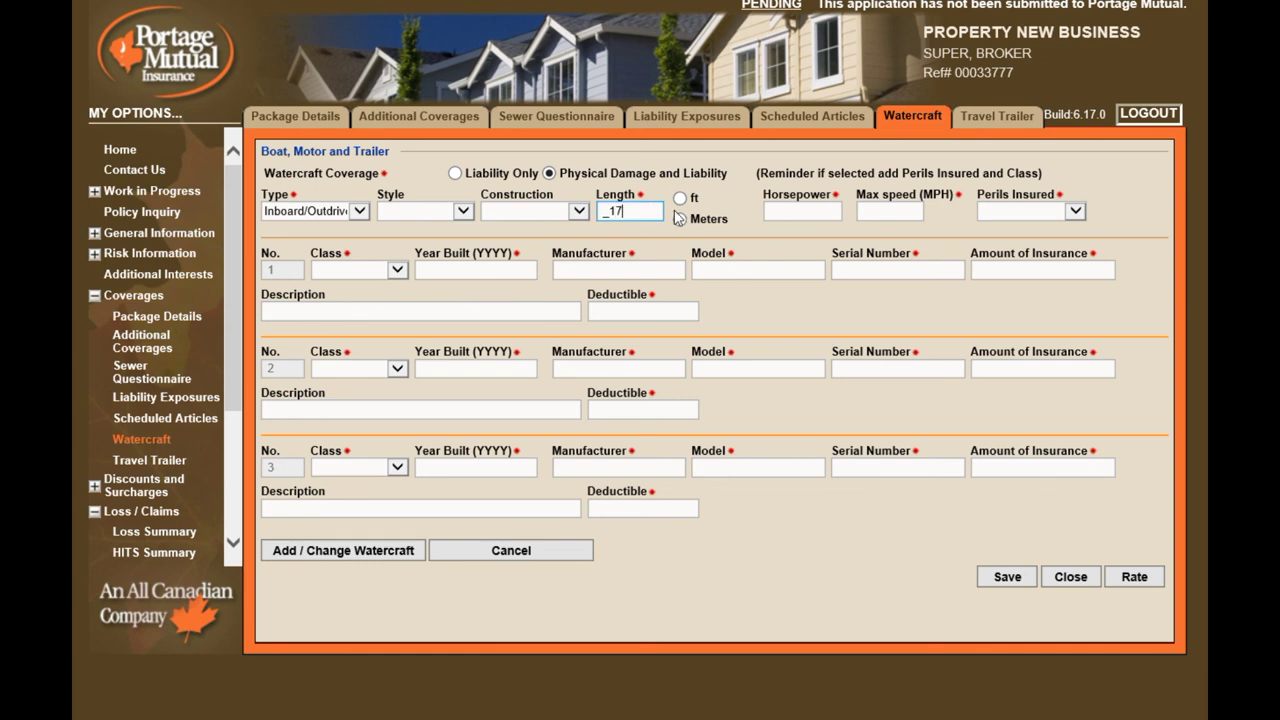
pyautogui.click(680, 198)
pyautogui.click(803, 213)
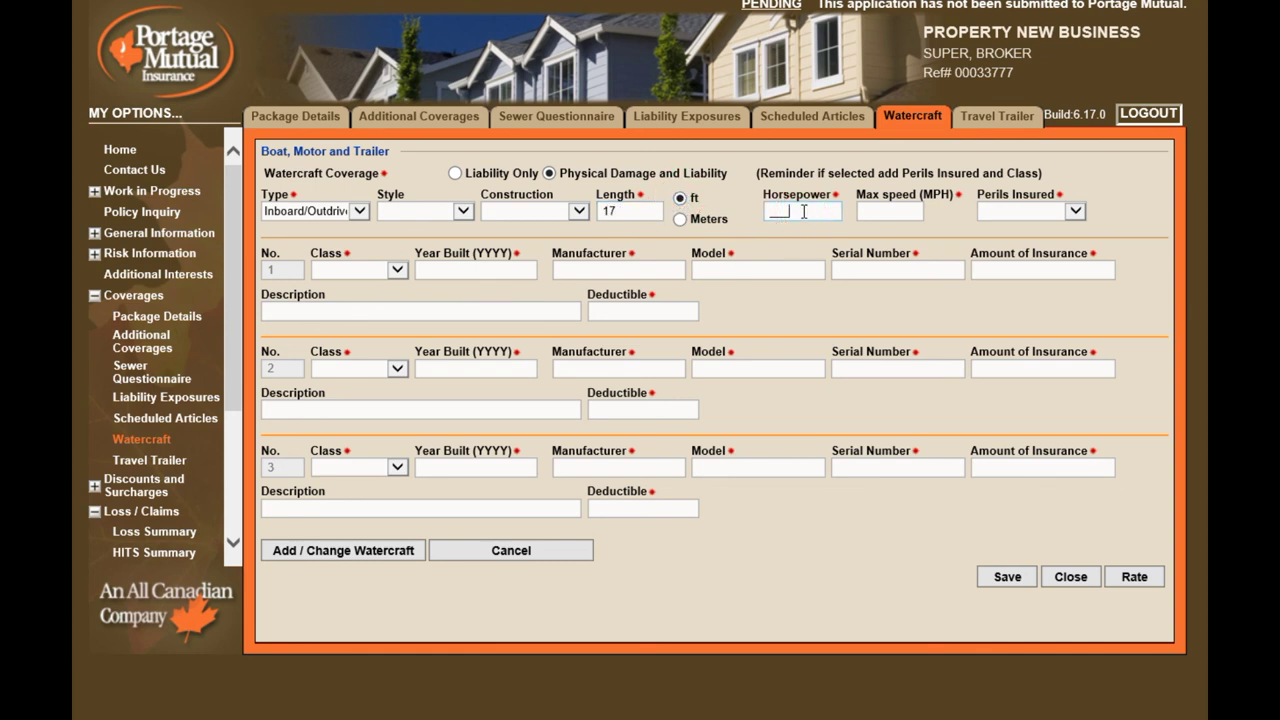
pyautogui.write('120')
pyautogui.click(883, 210)
pyautogui.click(1075, 211)
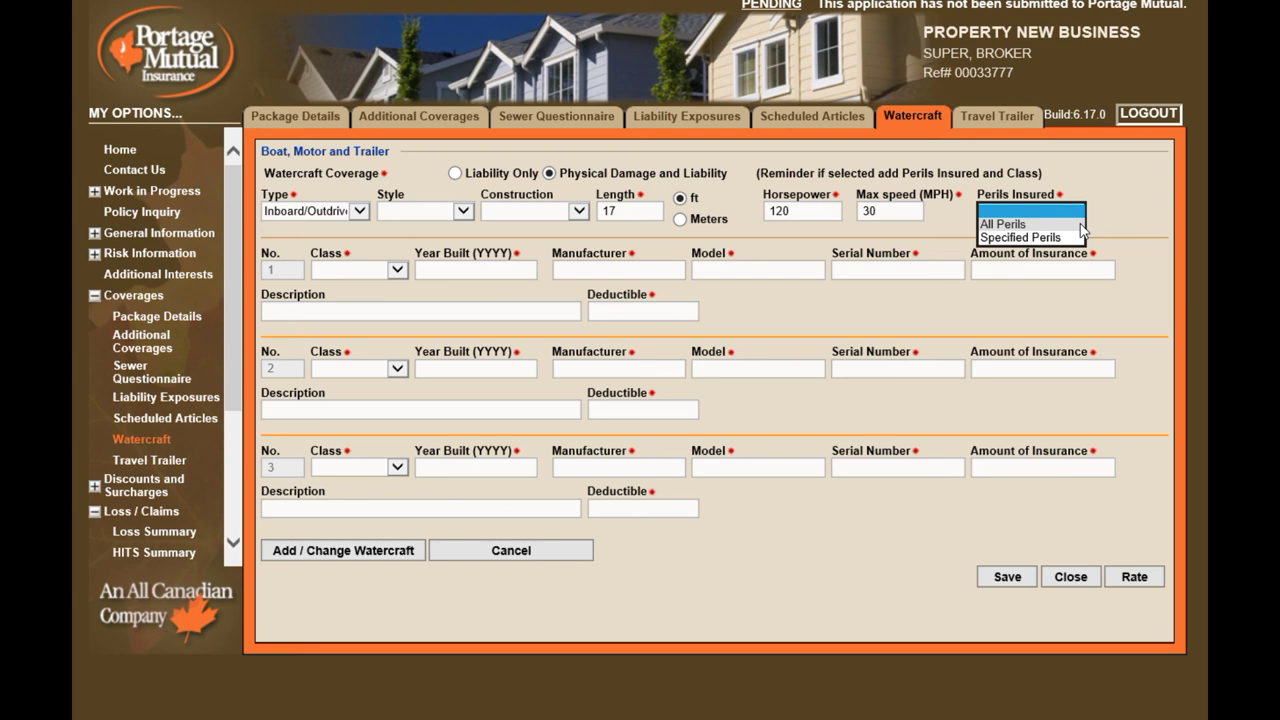
pyautogui.click(1081, 224)
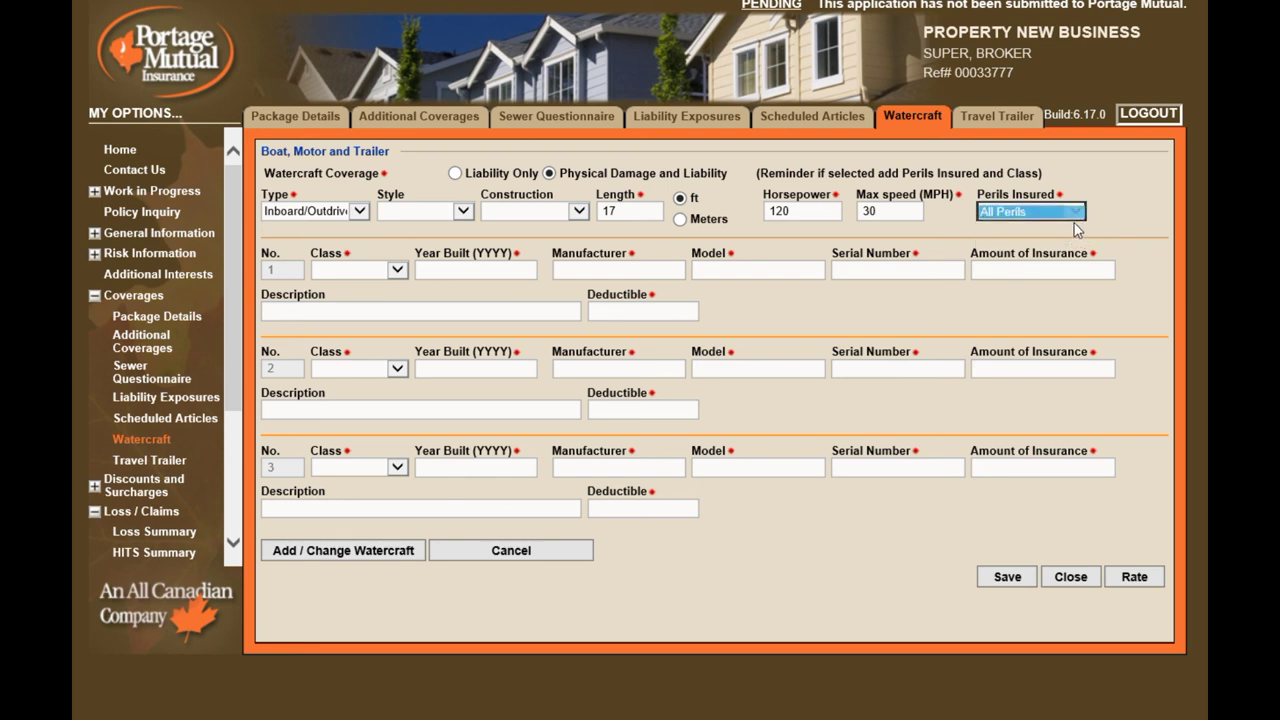
# Enter a 1999 Watercraft Hull item with manufacturer, model, serial 123456, 3500 insured, 500 deductible
pyautogui.click(397, 270)
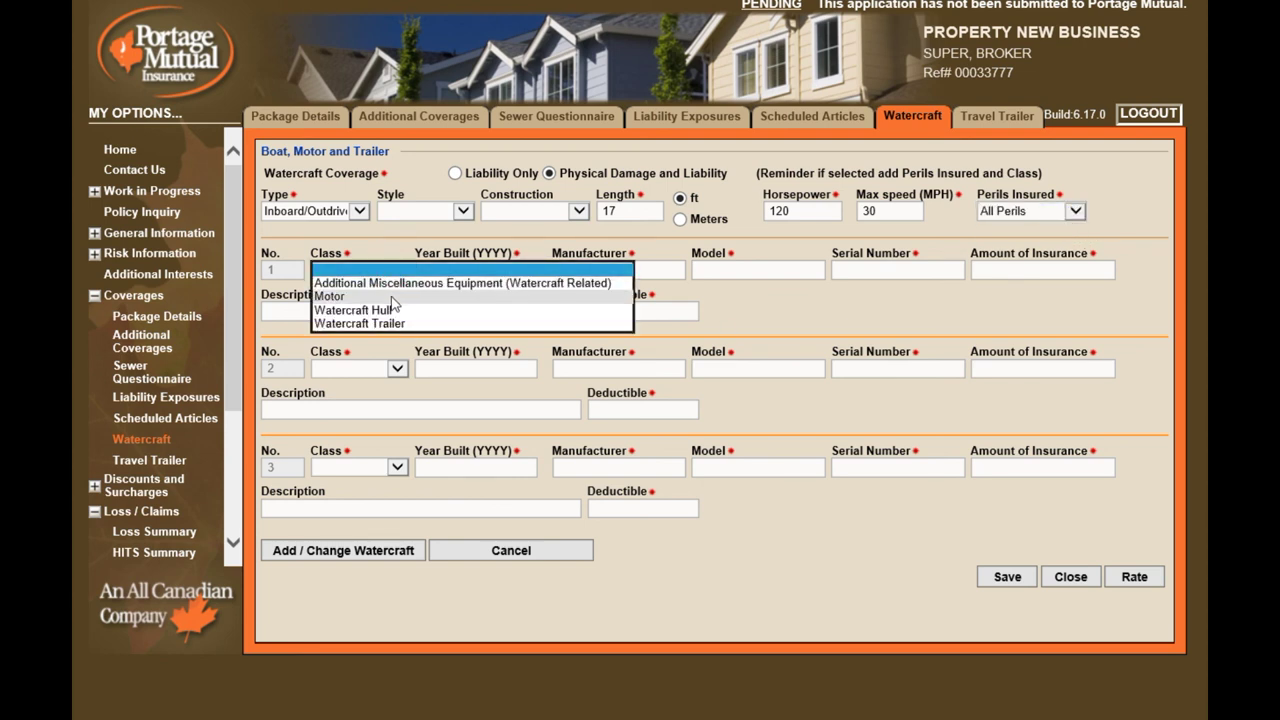
pyautogui.click(401, 310)
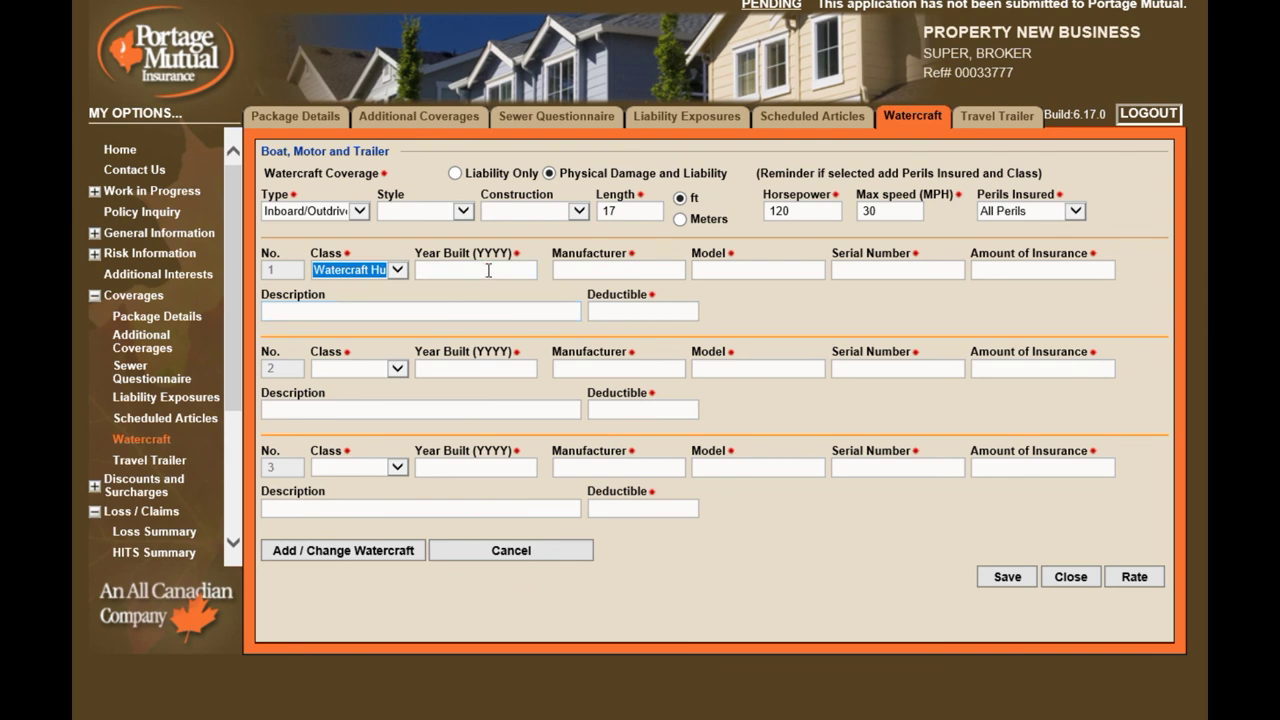
pyautogui.click(487, 270)
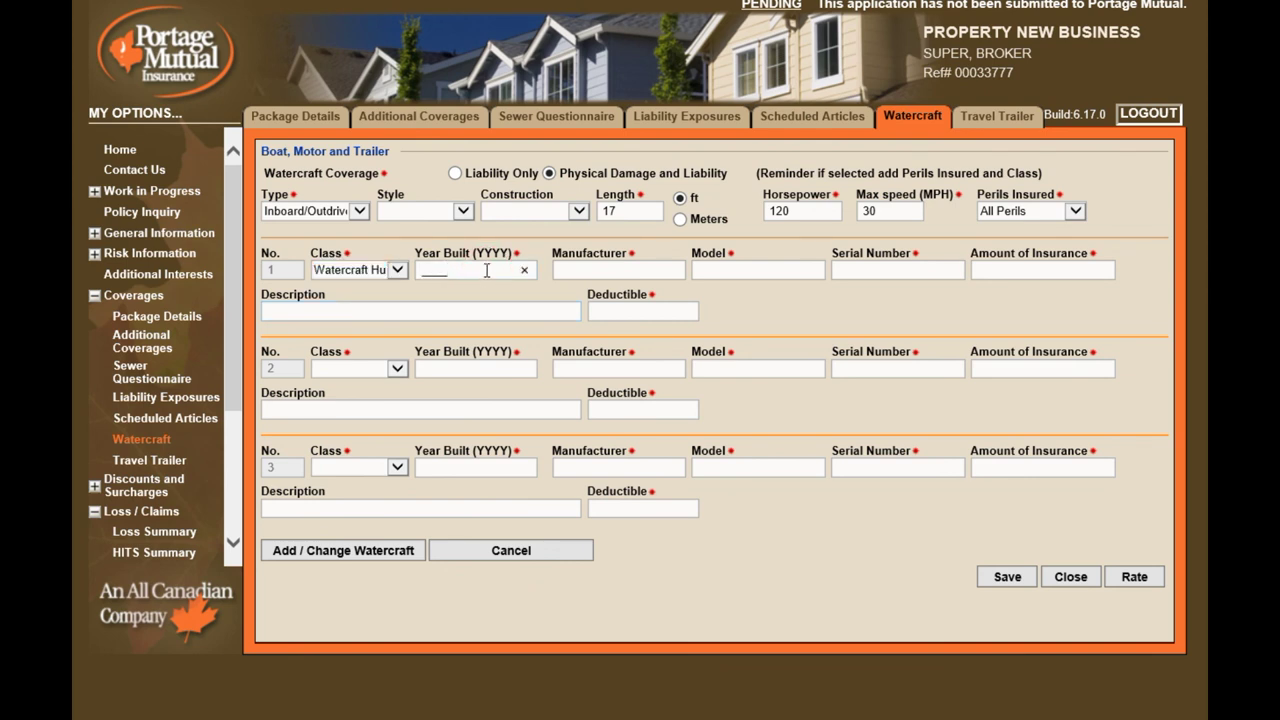
pyautogui.write('1999')
pyautogui.press('Tab')
pyautogui.write('NAME OF MAN')
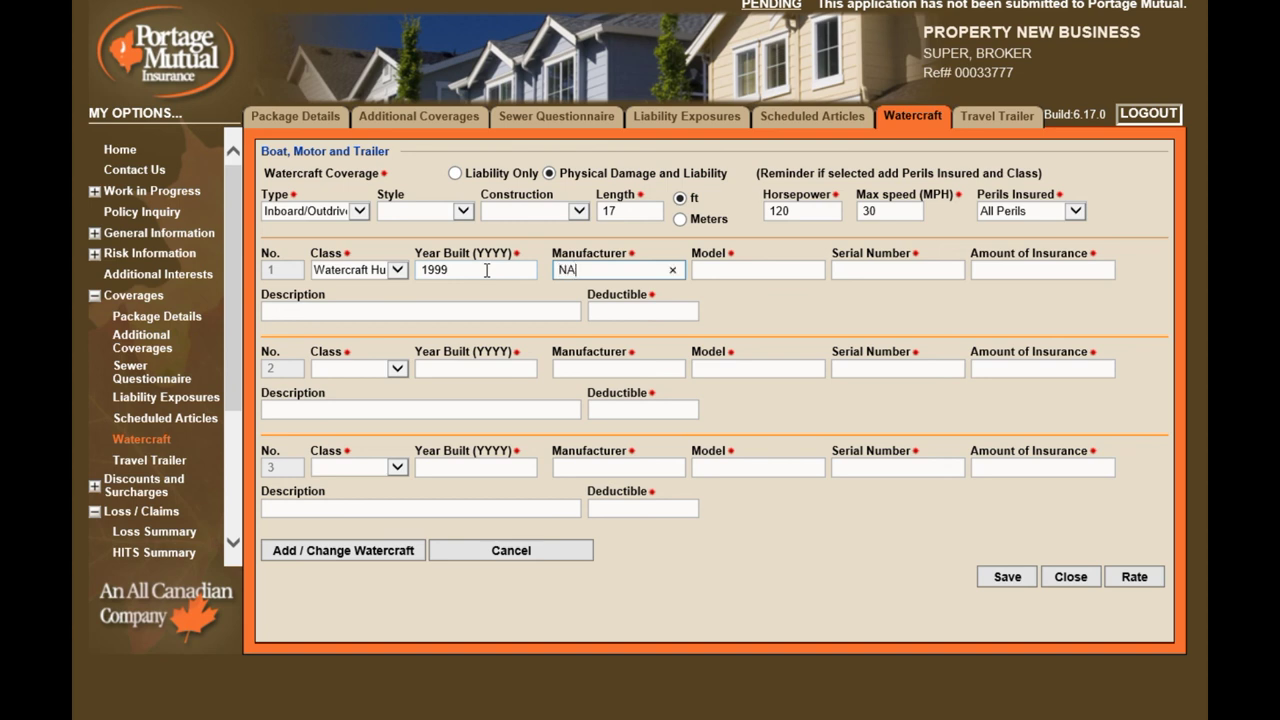
pyautogui.press('Tab')
pyautogui.write('MODEL')
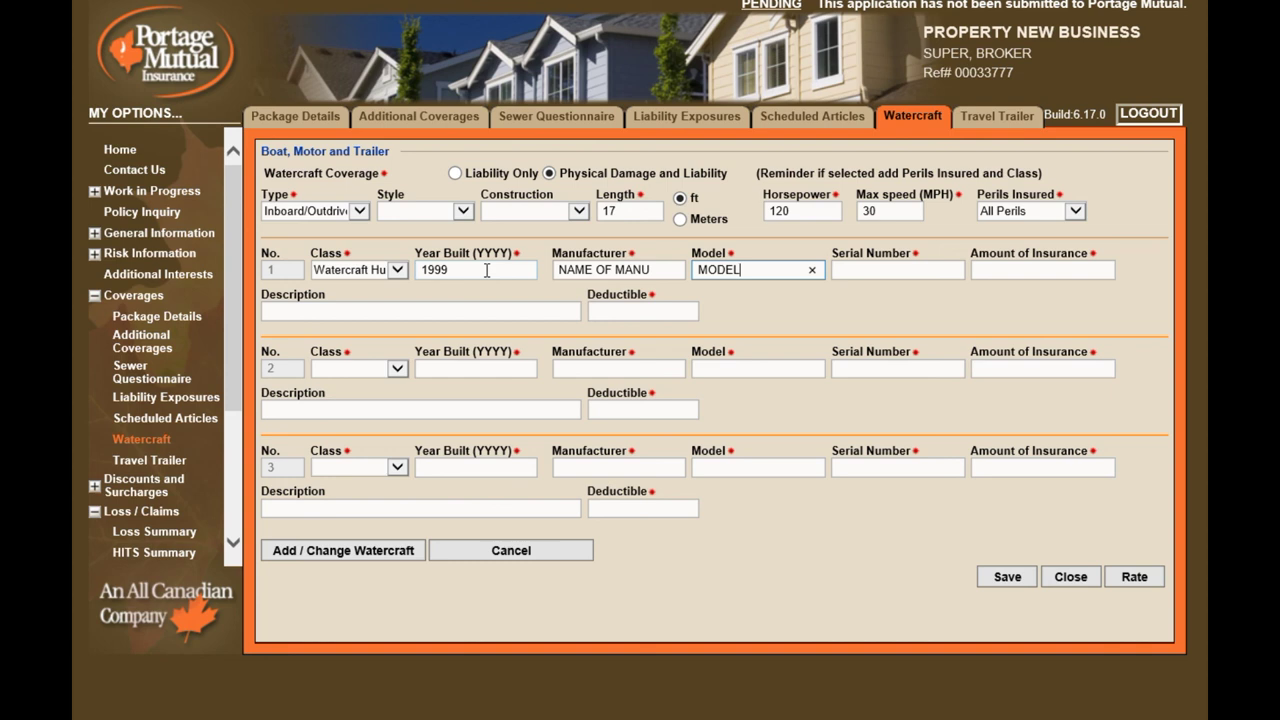
pyautogui.write(' DESC')
pyautogui.press('Tab')
pyautogui.write('12345')
pyautogui.press('Tab')
pyautogui.write('3500')
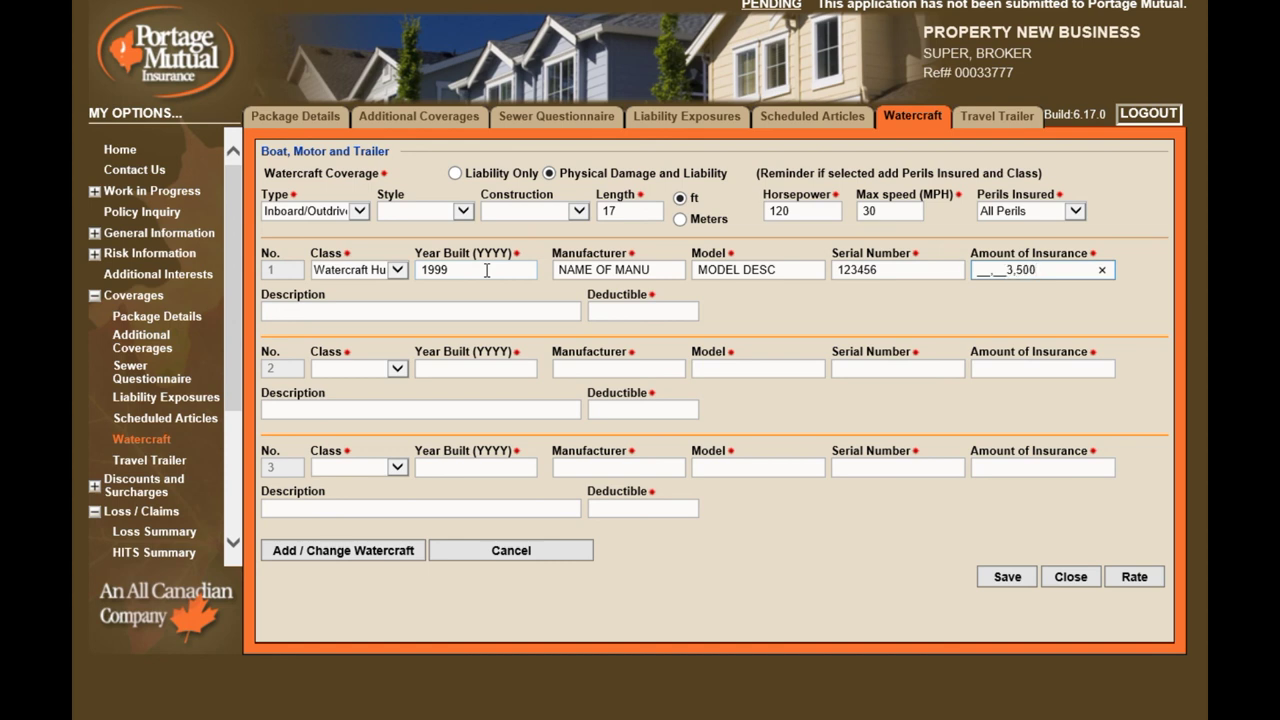
pyautogui.press('Tab')
pyautogui.press('Tab')
pyautogui.write('500')
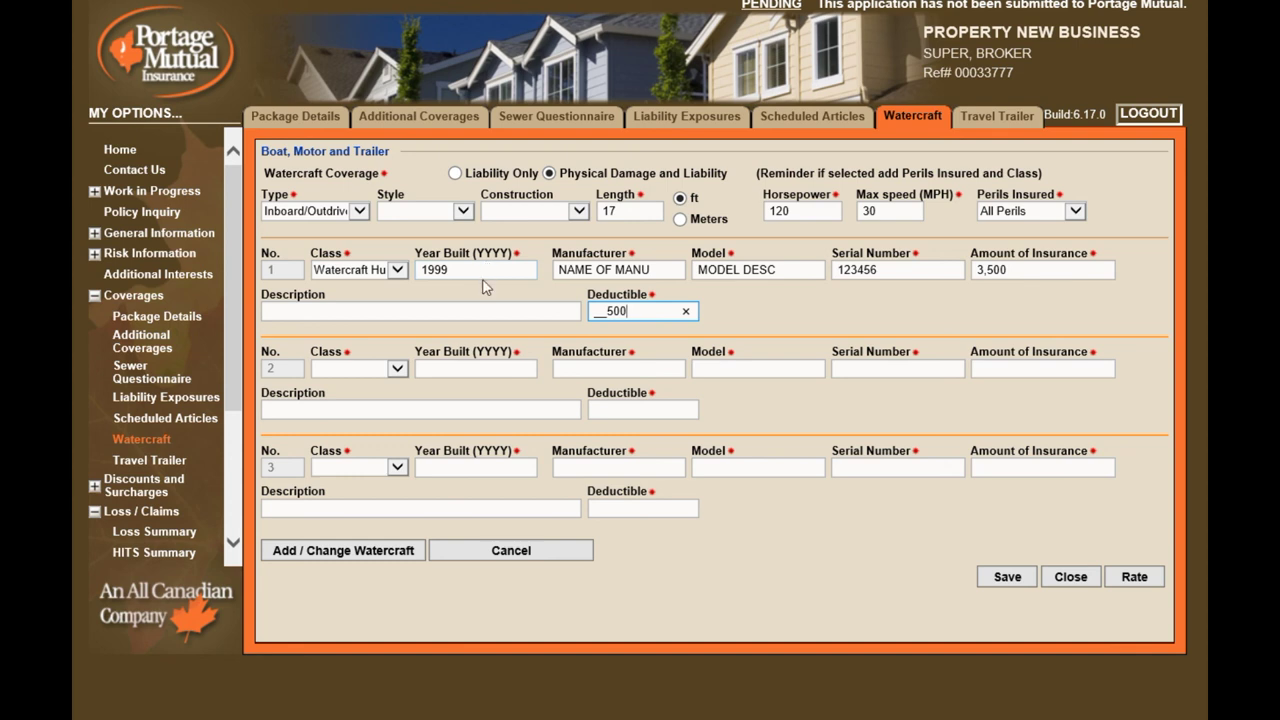
# Set the second watercraft item to Class Motor, year 2003, manufacturer MOTOR MANU, model MOTOR MODEL
pyautogui.click(400, 372)
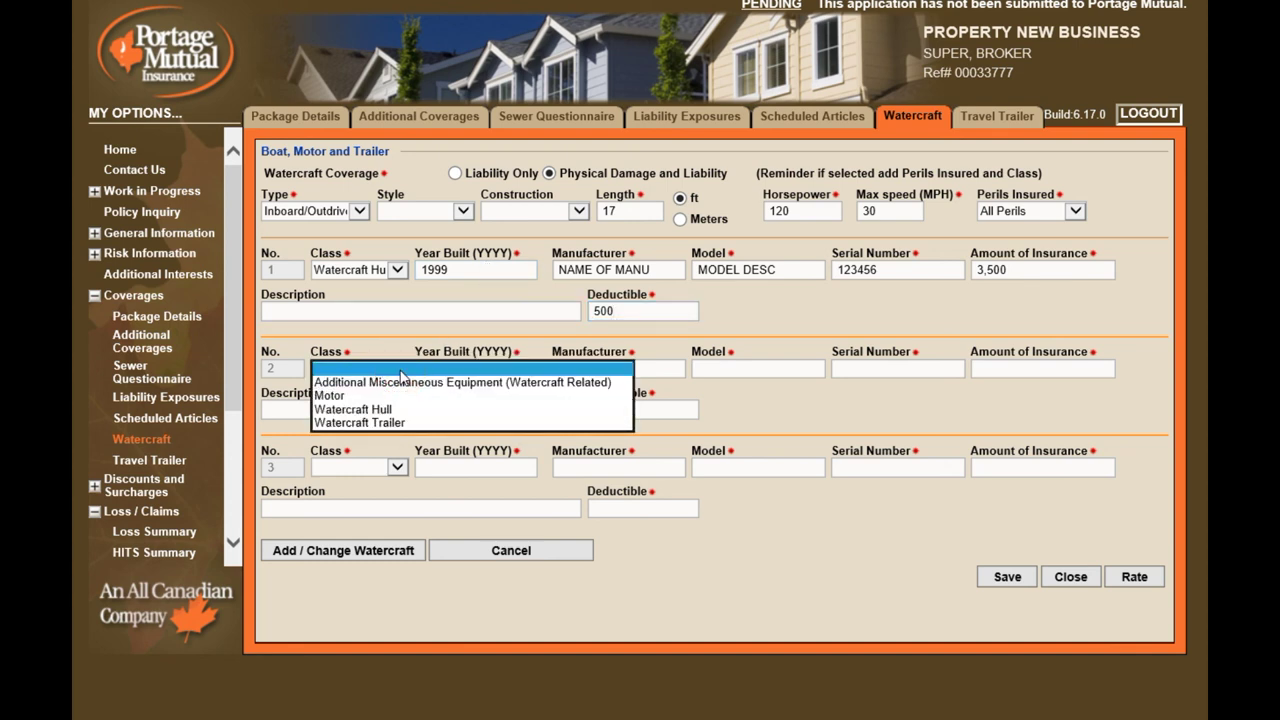
pyautogui.click(397, 396)
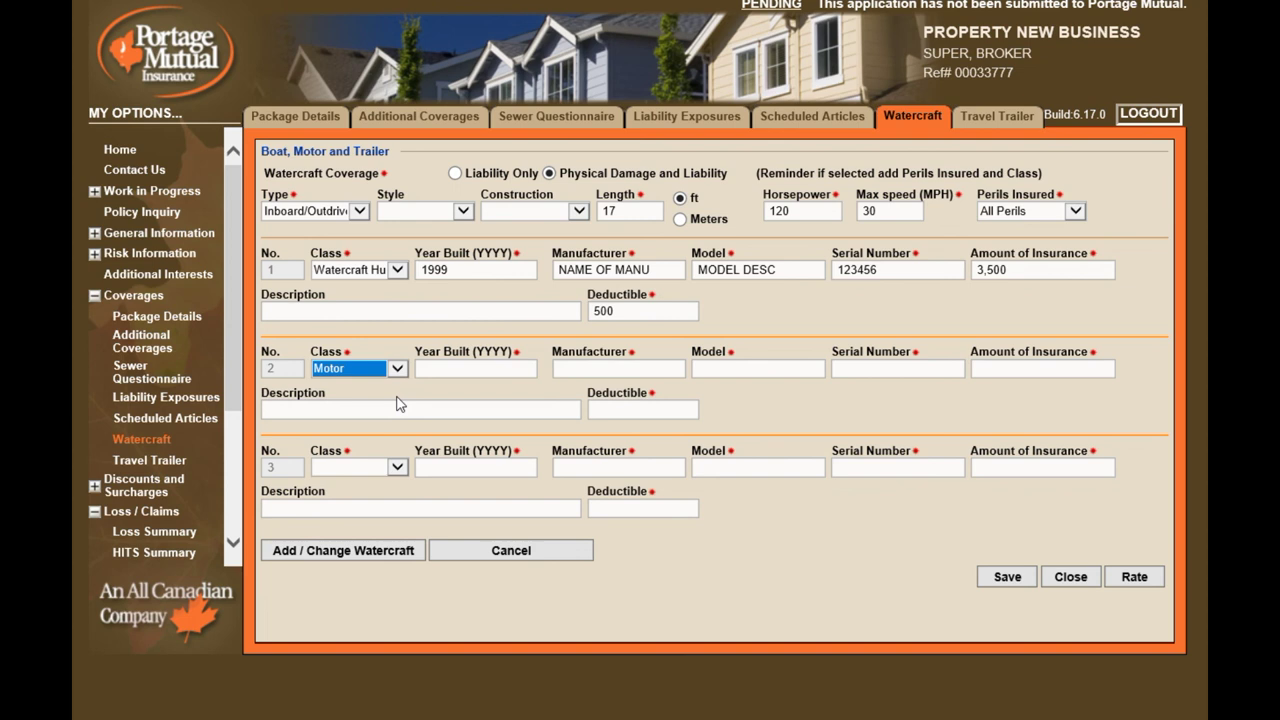
pyautogui.press('Tab')
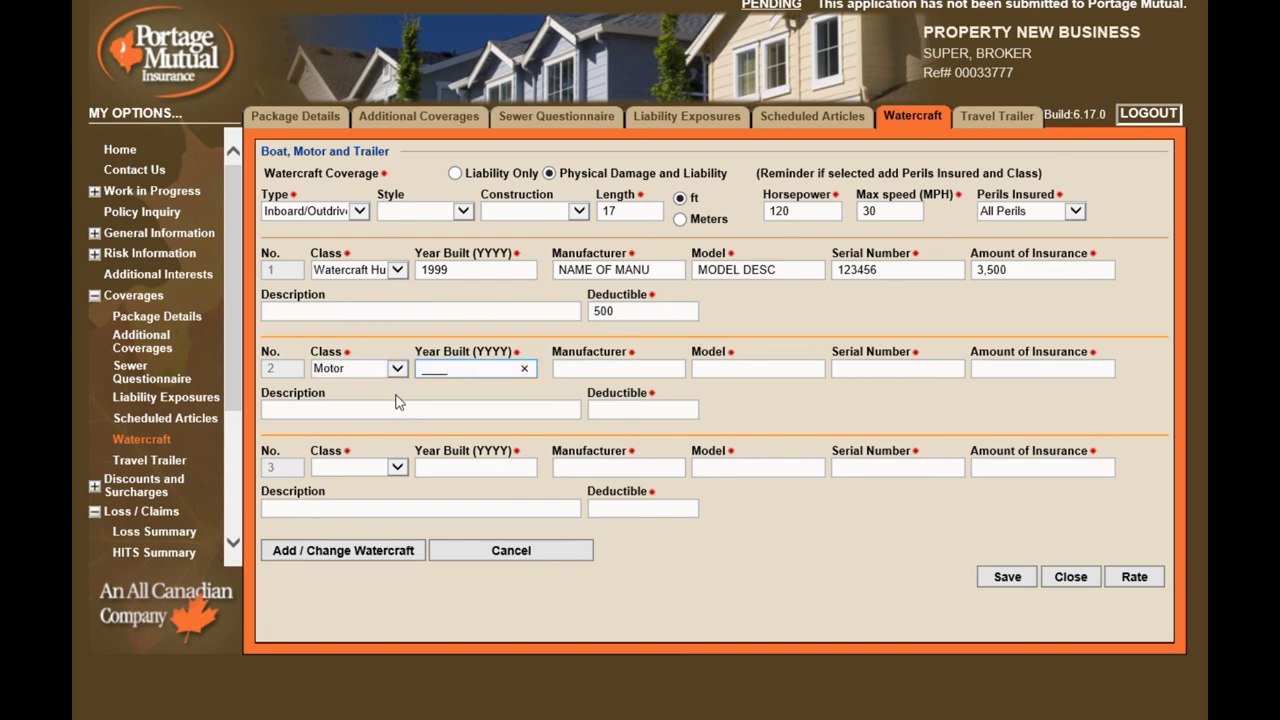
pyautogui.write('2003')
pyautogui.press('Tab')
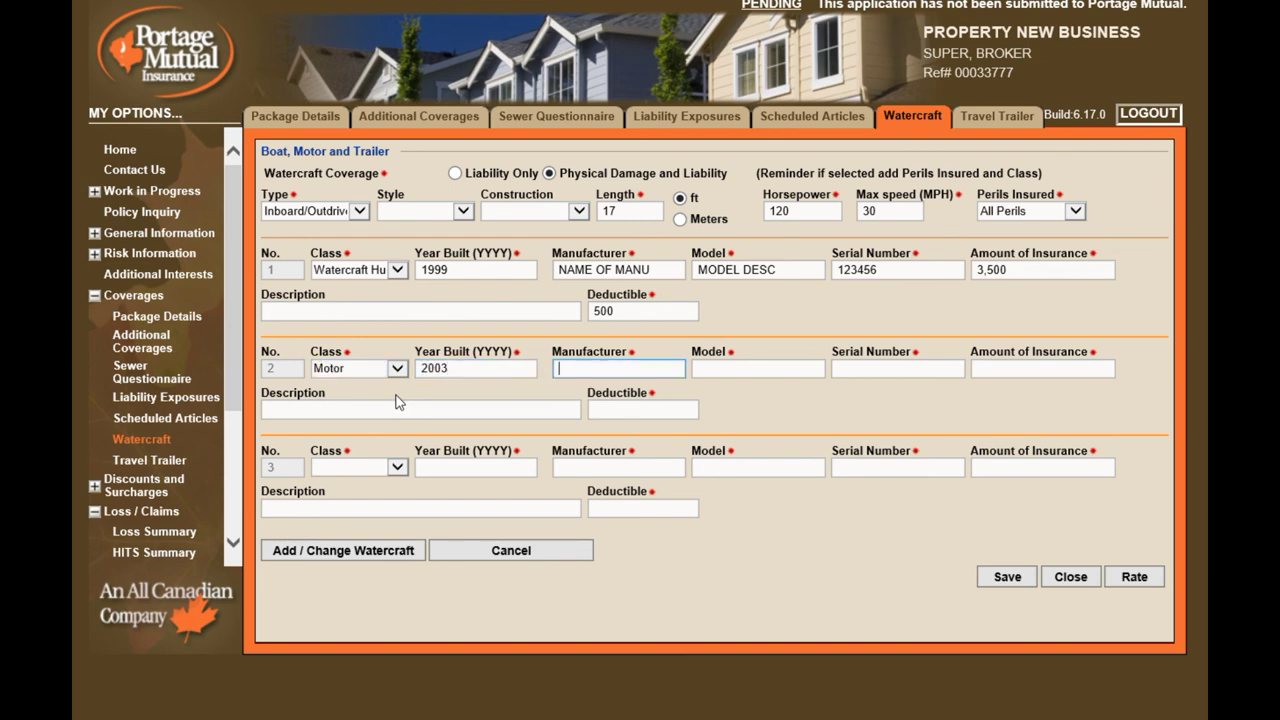
pyautogui.write('MOTOR MANU')
pyautogui.press('Tab')
pyautogui.write('MOTOR MODEL')
# Give the motor serial 54, amount 4,200 and deductible 500, then save both watercraft items
pyautogui.press('Tab')
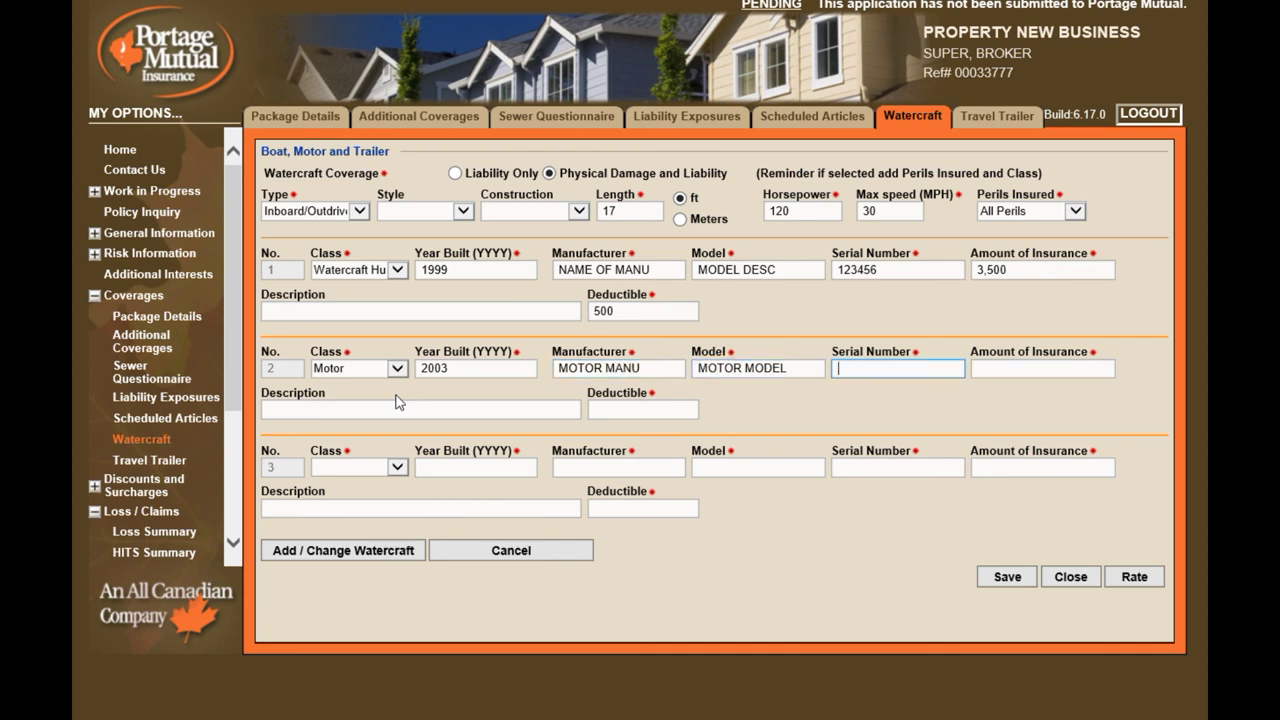
pyautogui.write('54321')
pyautogui.press('Tab')
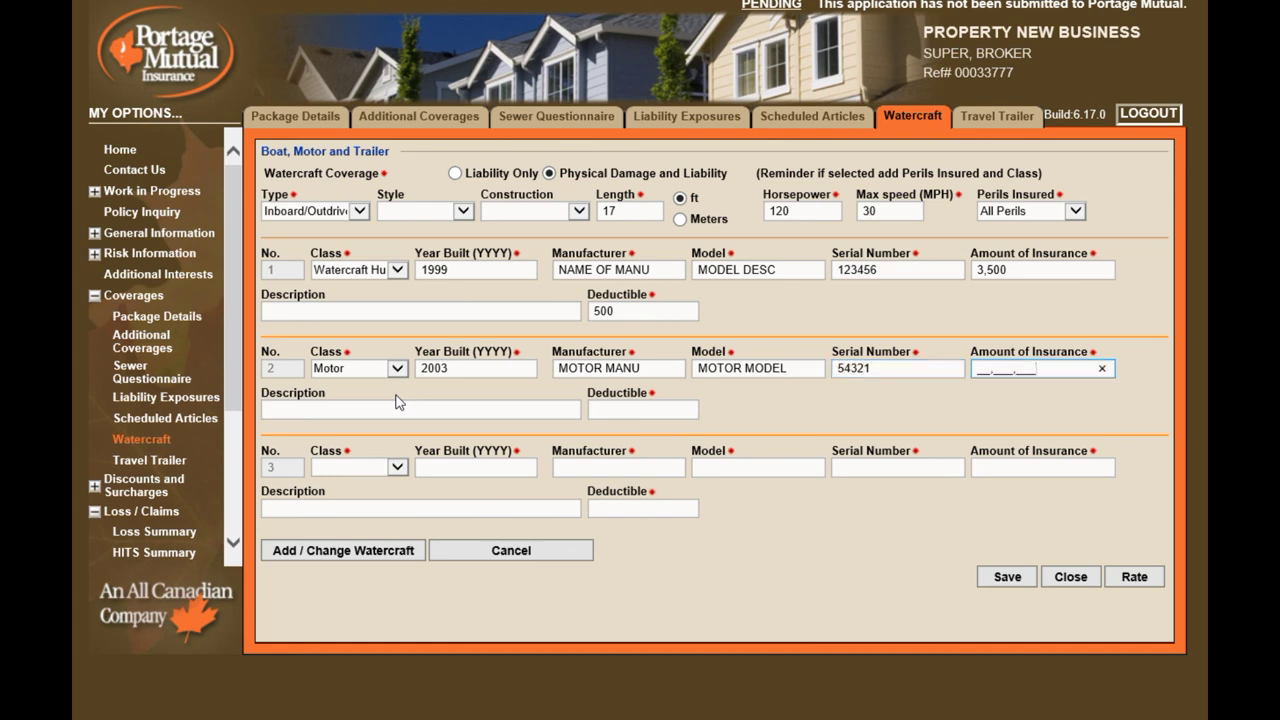
pyautogui.write('4,200')
pyautogui.click(398, 402)
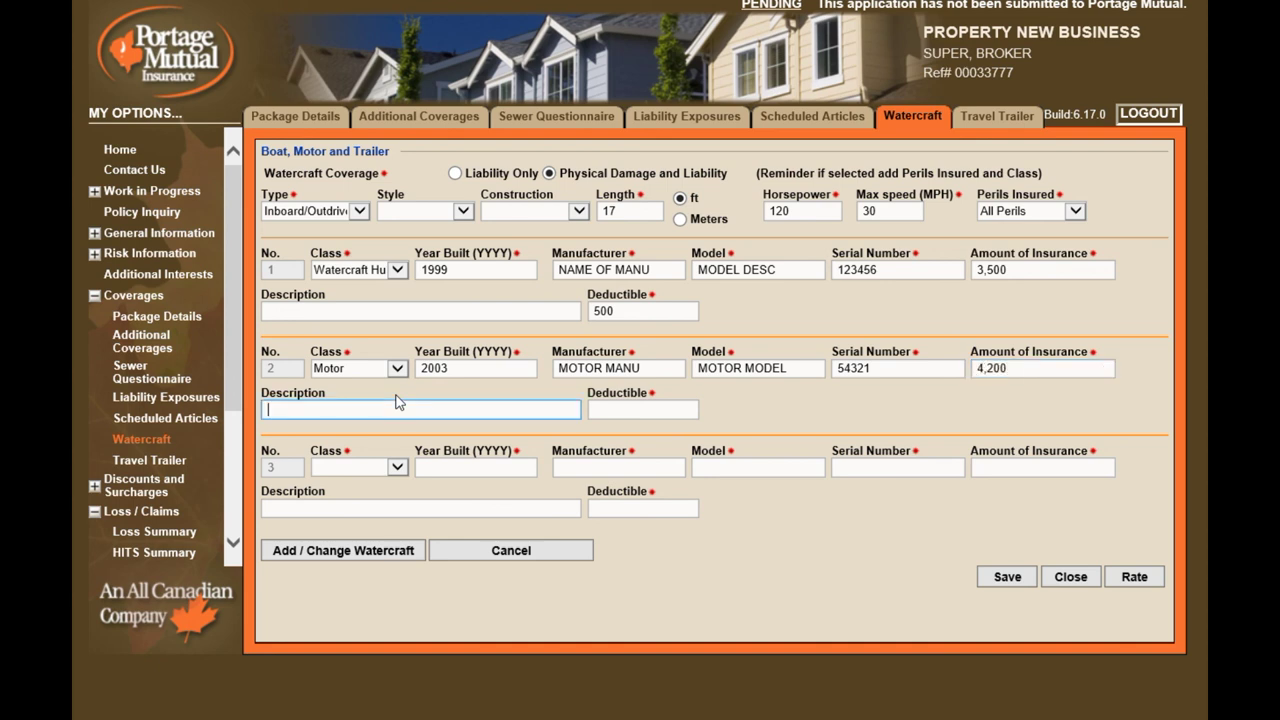
pyautogui.press('Tab')
pyautogui.write('500')
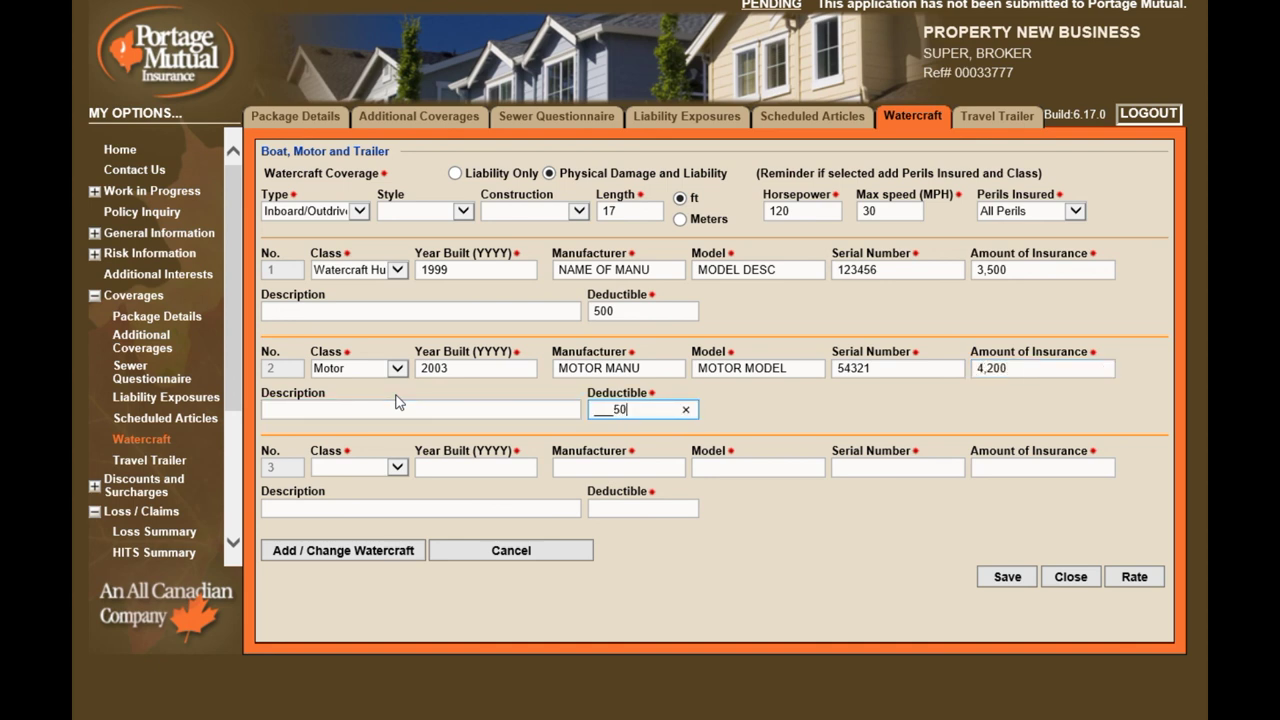
pyautogui.click(338, 551)
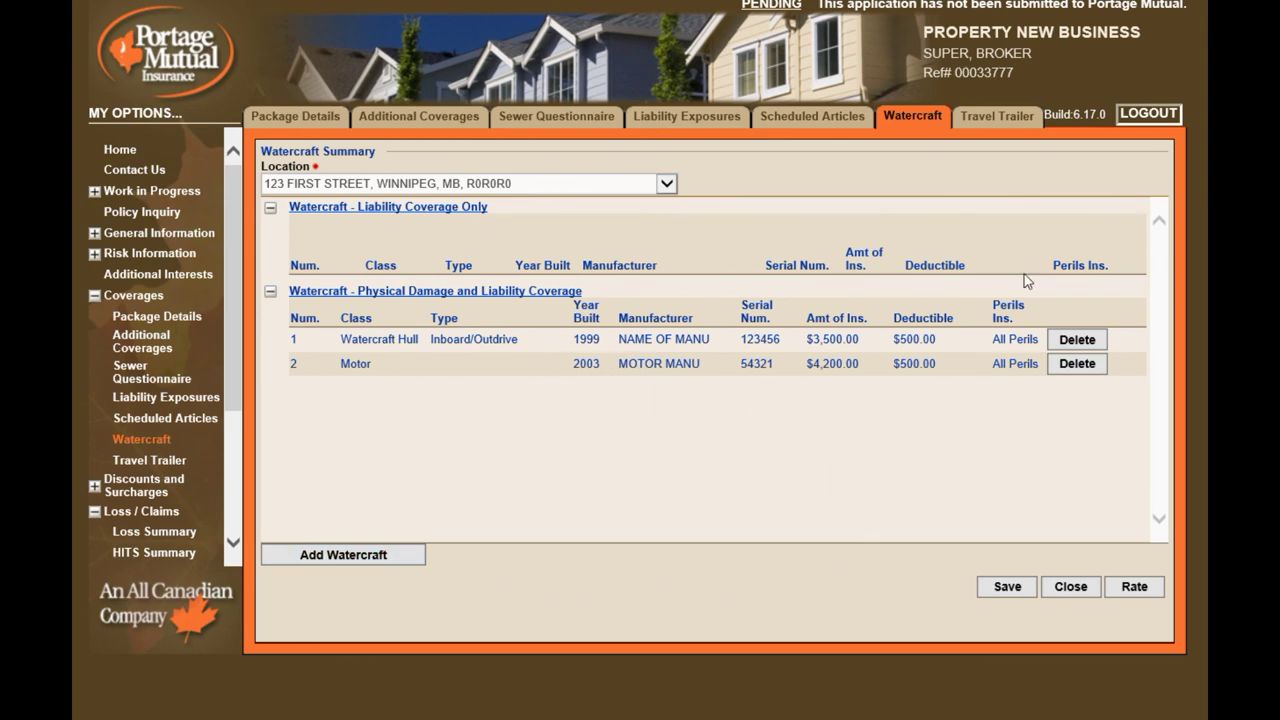
pyautogui.click(993, 114)
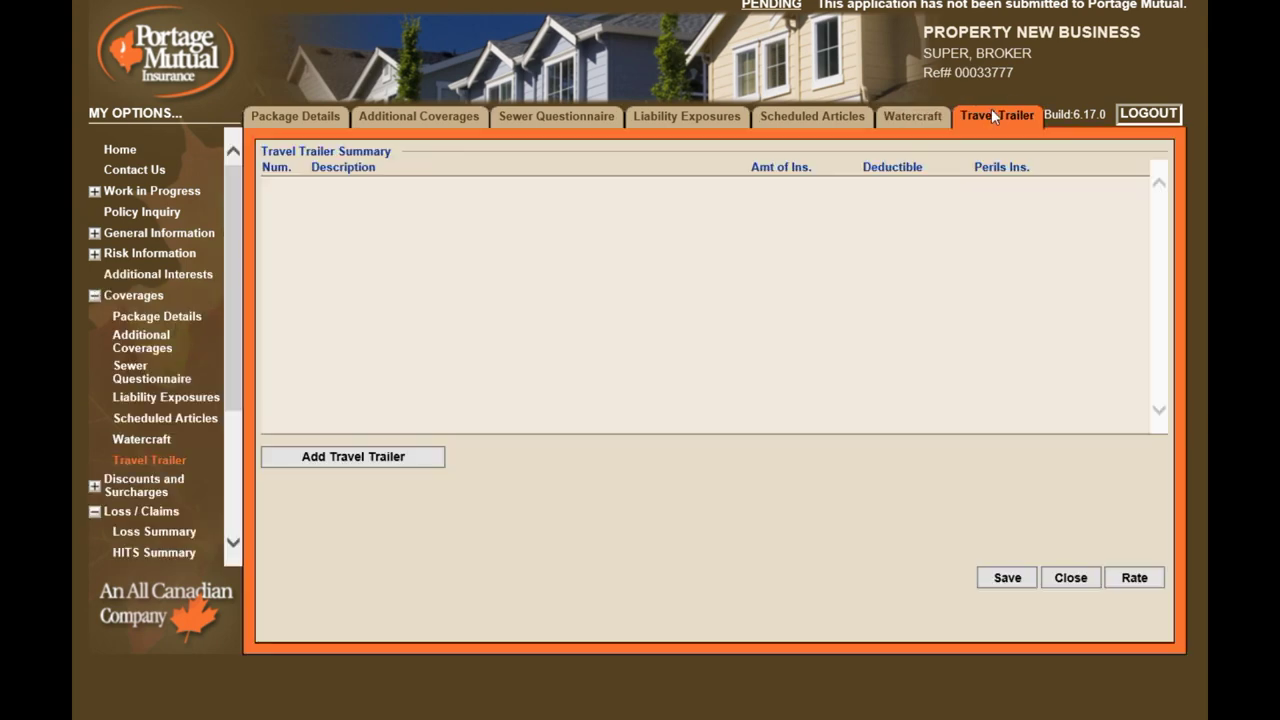
# Add a travel trailer described by year, manufacturer, model and serial, insured for 6,000, deductible 500
pyautogui.click(386, 462)
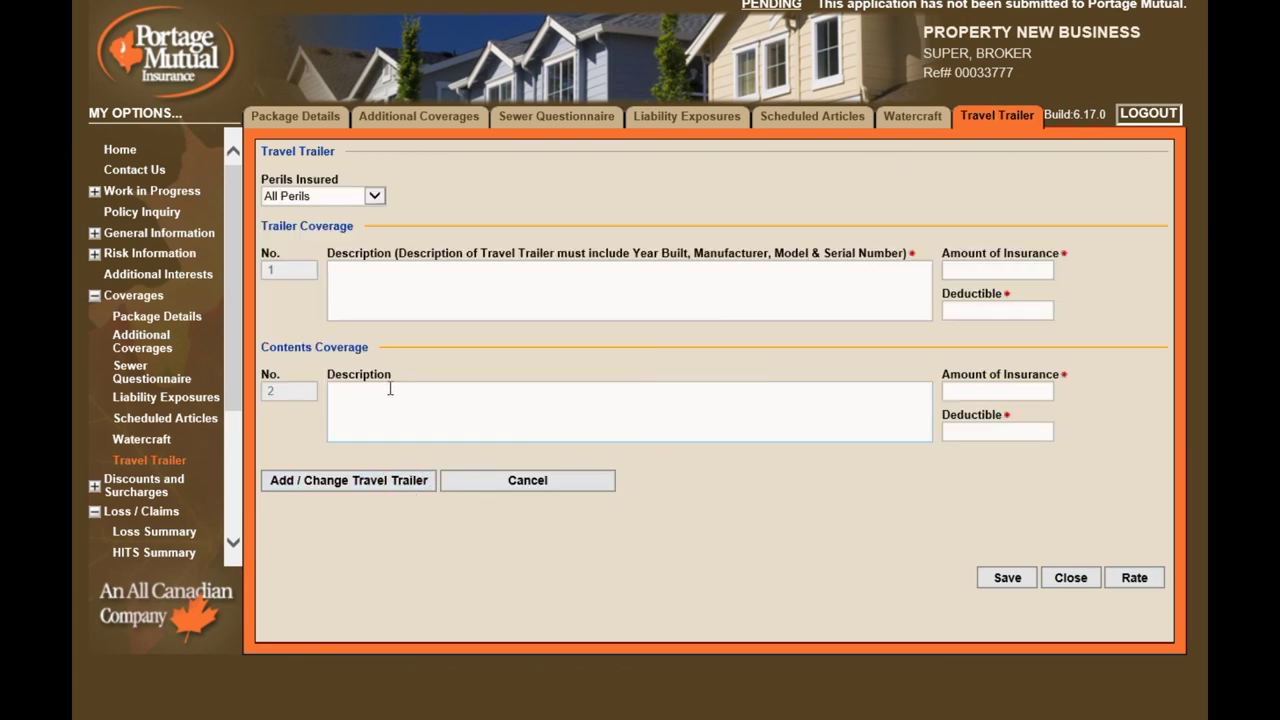
pyautogui.click(408, 283)
pyautogui.write('TRAVAL TRAILER COVERAGE WITH DESCRIPTION INCLUDING YEAR. MANU, MODEL, SERIAL N')
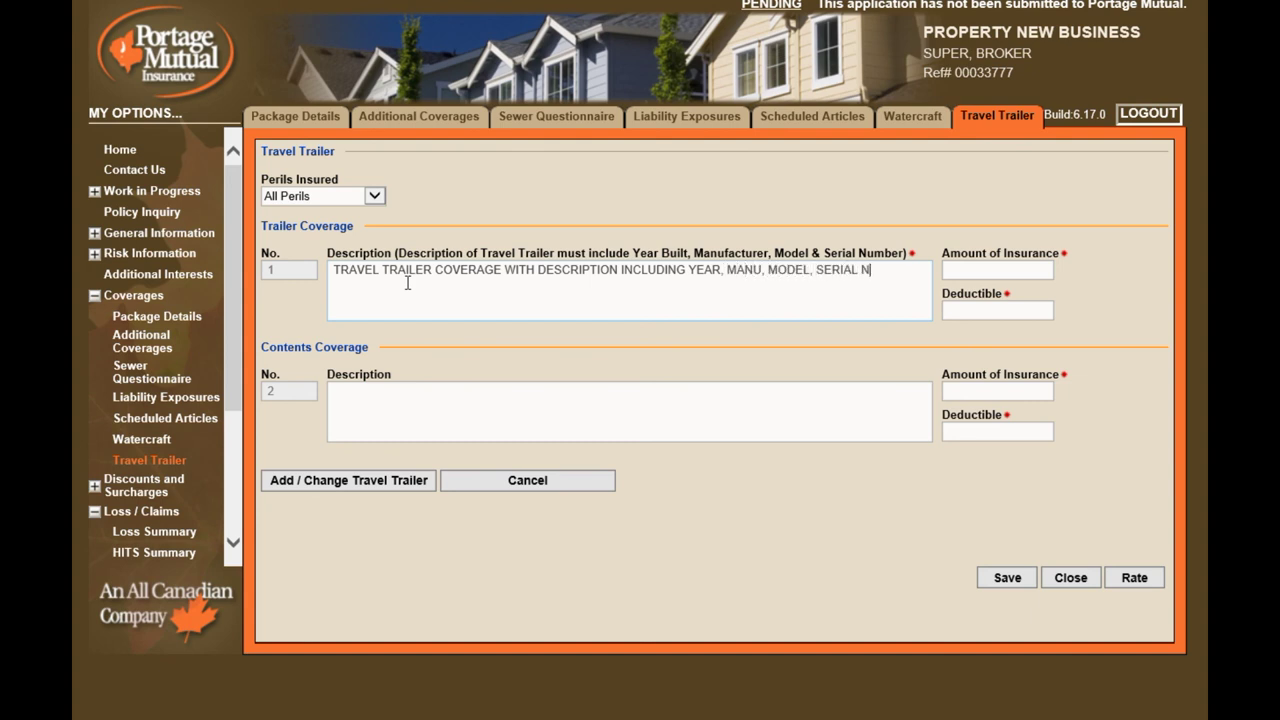
pyautogui.write('UMBER')
pyautogui.press('Tab')
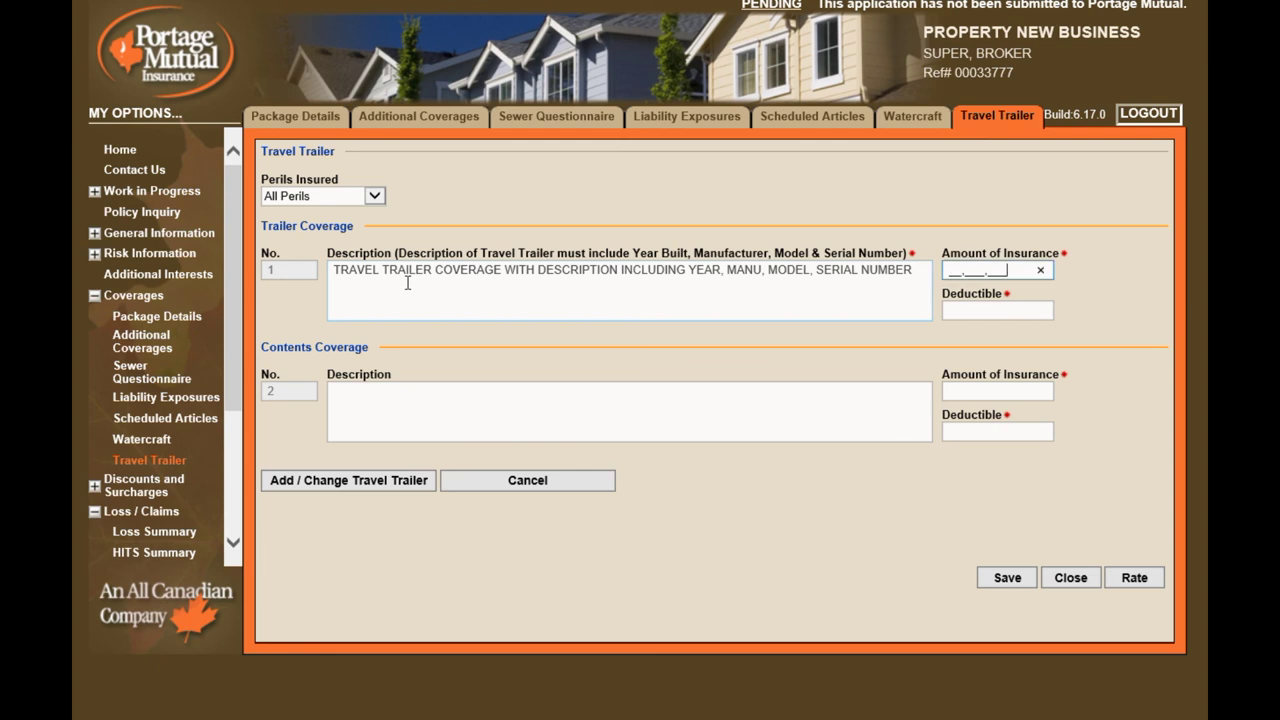
pyautogui.write('60')
pyautogui.press('Tab')
pyautogui.write('500')
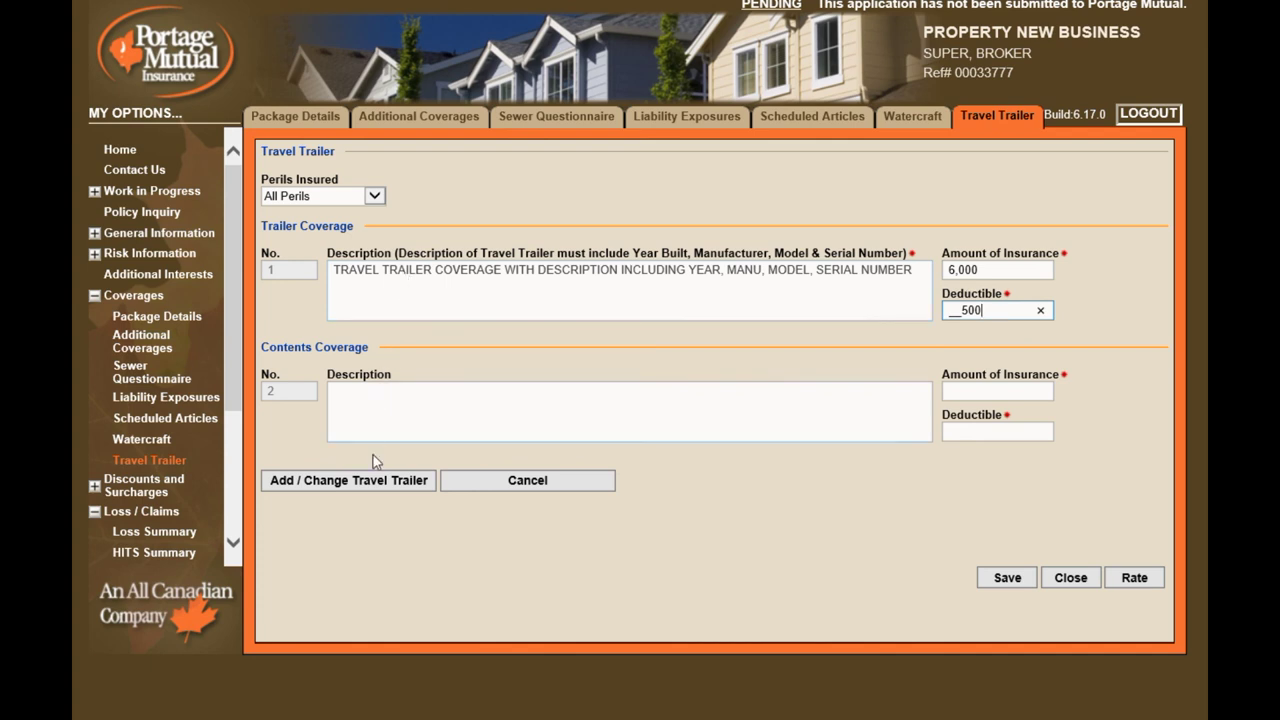
pyautogui.click(359, 488)
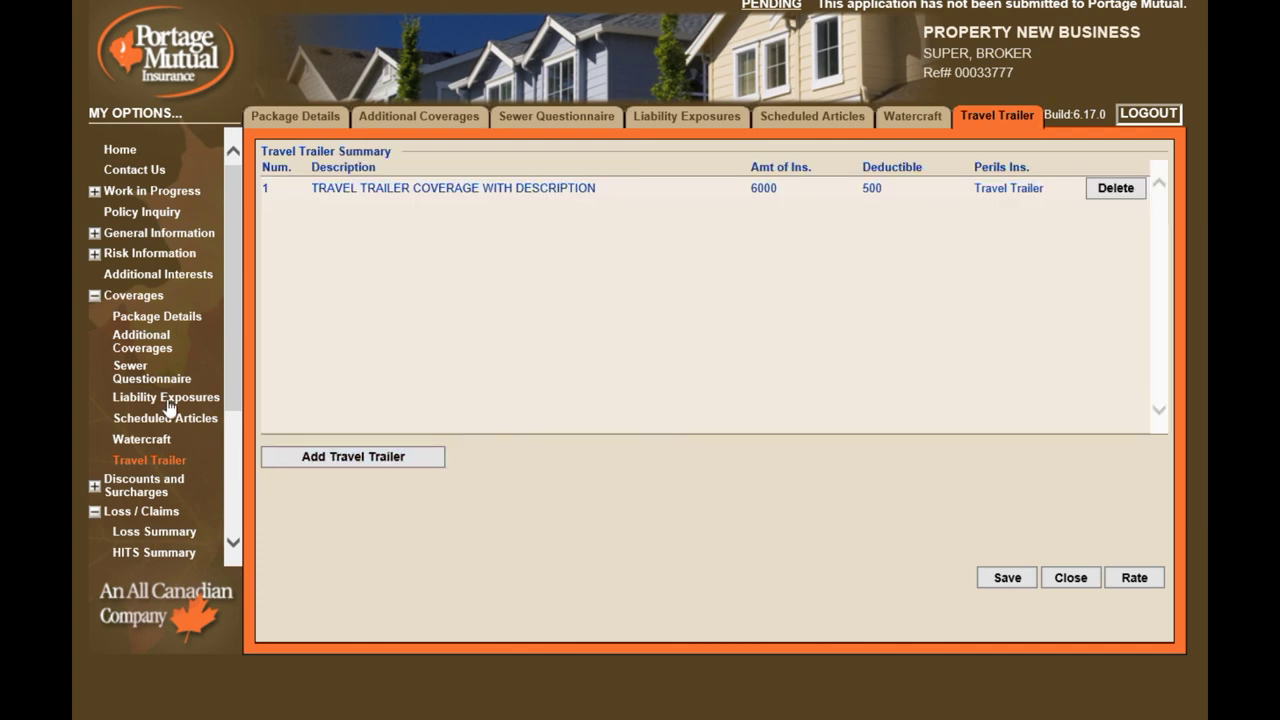
# On Discounts and Surcharges, apply the Club 50 discount and select Claim Free
pyautogui.click(93, 299)
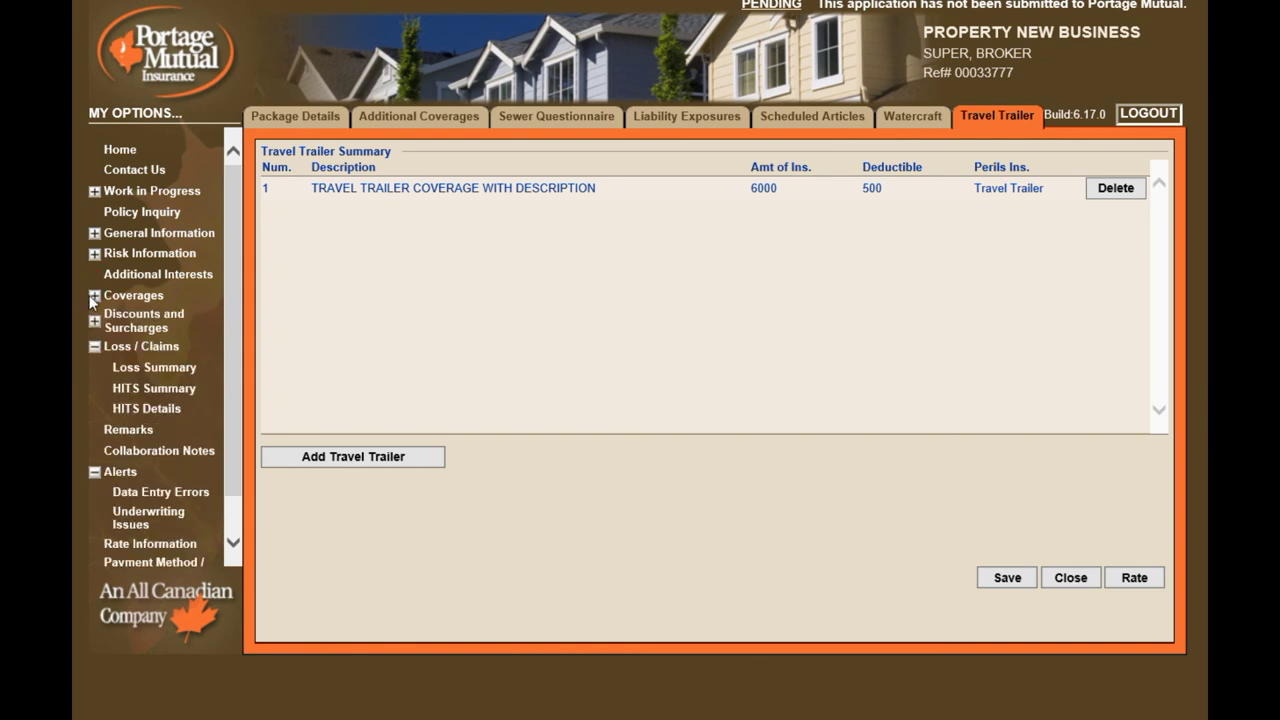
pyautogui.click(135, 330)
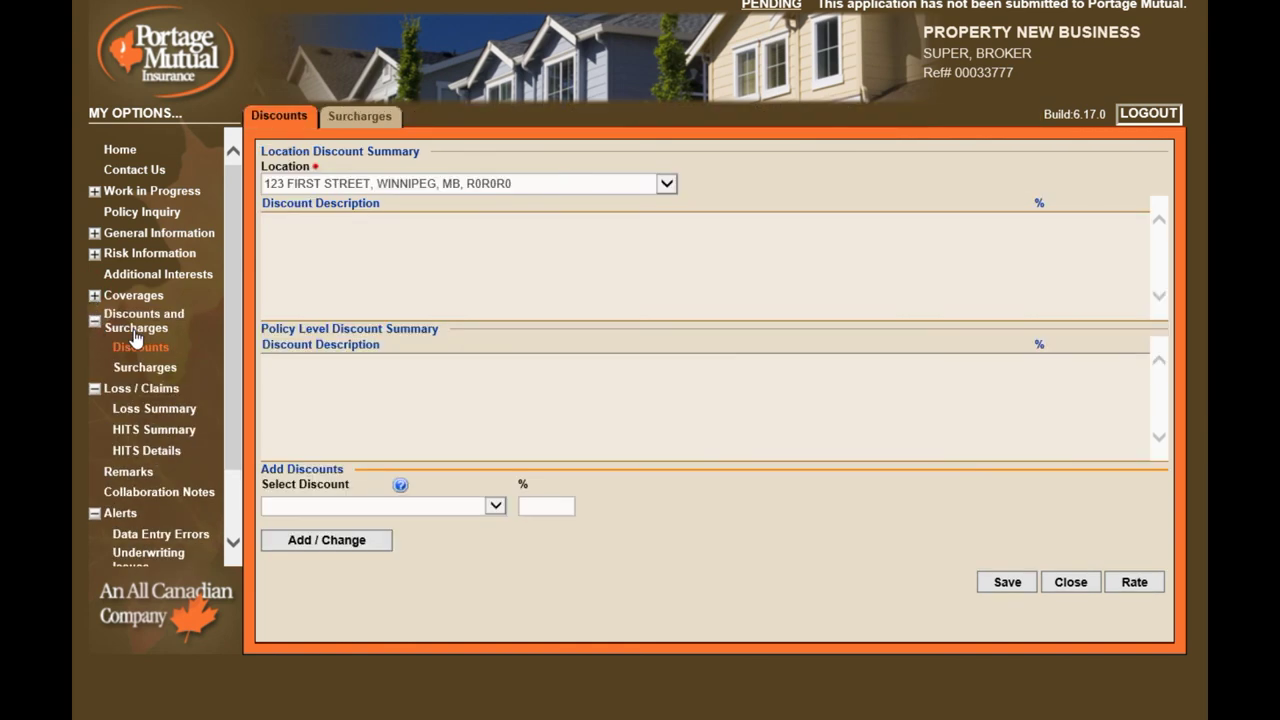
pyautogui.click(495, 506)
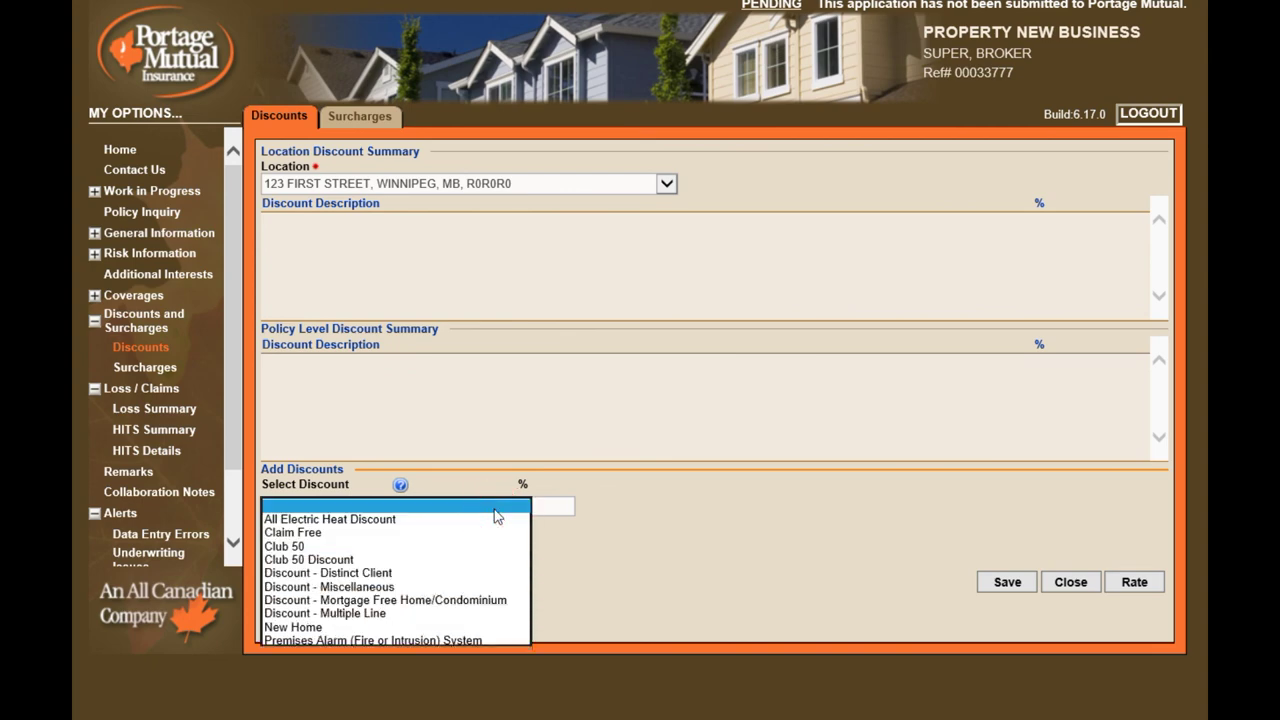
pyautogui.click(484, 542)
pyautogui.click(378, 542)
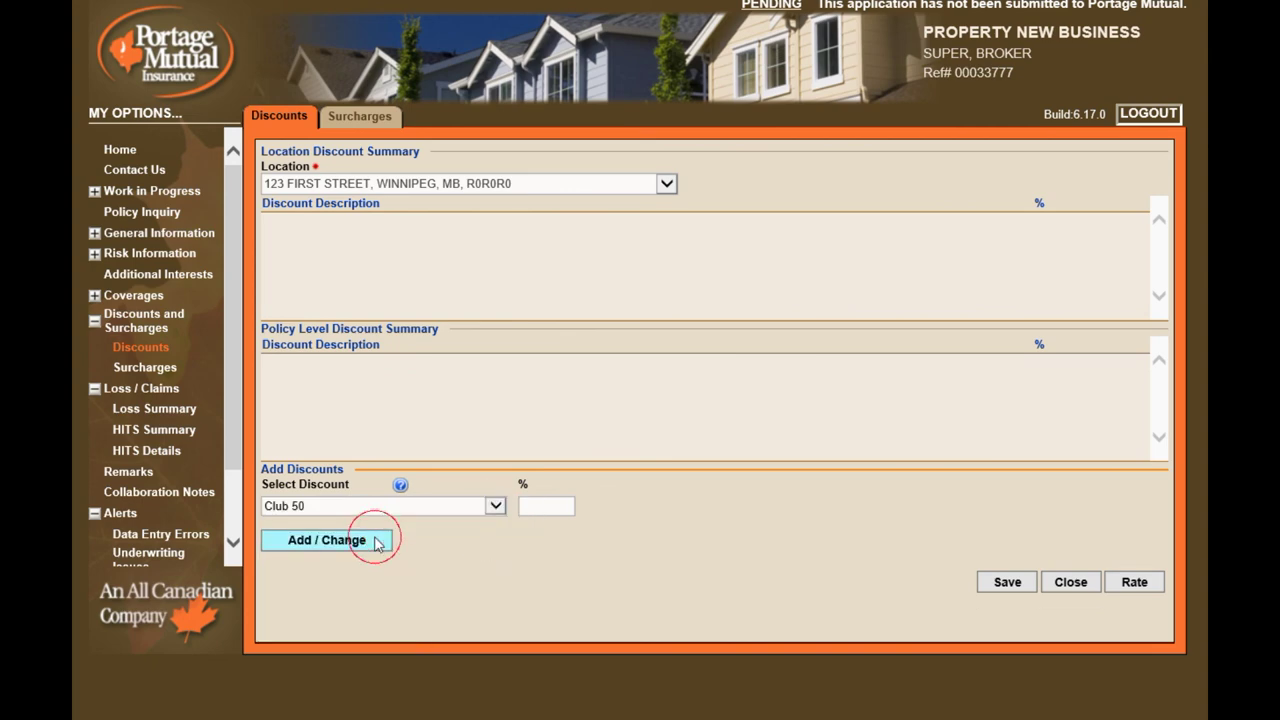
pyautogui.click(495, 506)
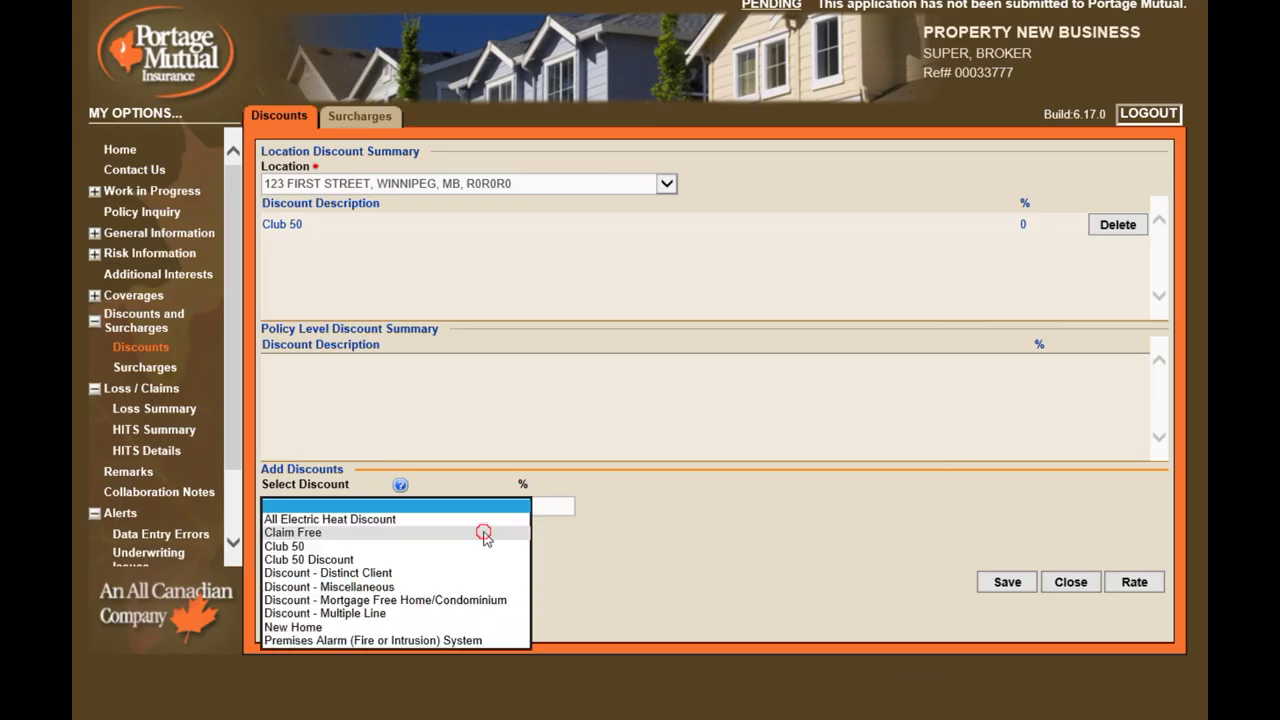
pyautogui.click(487, 532)
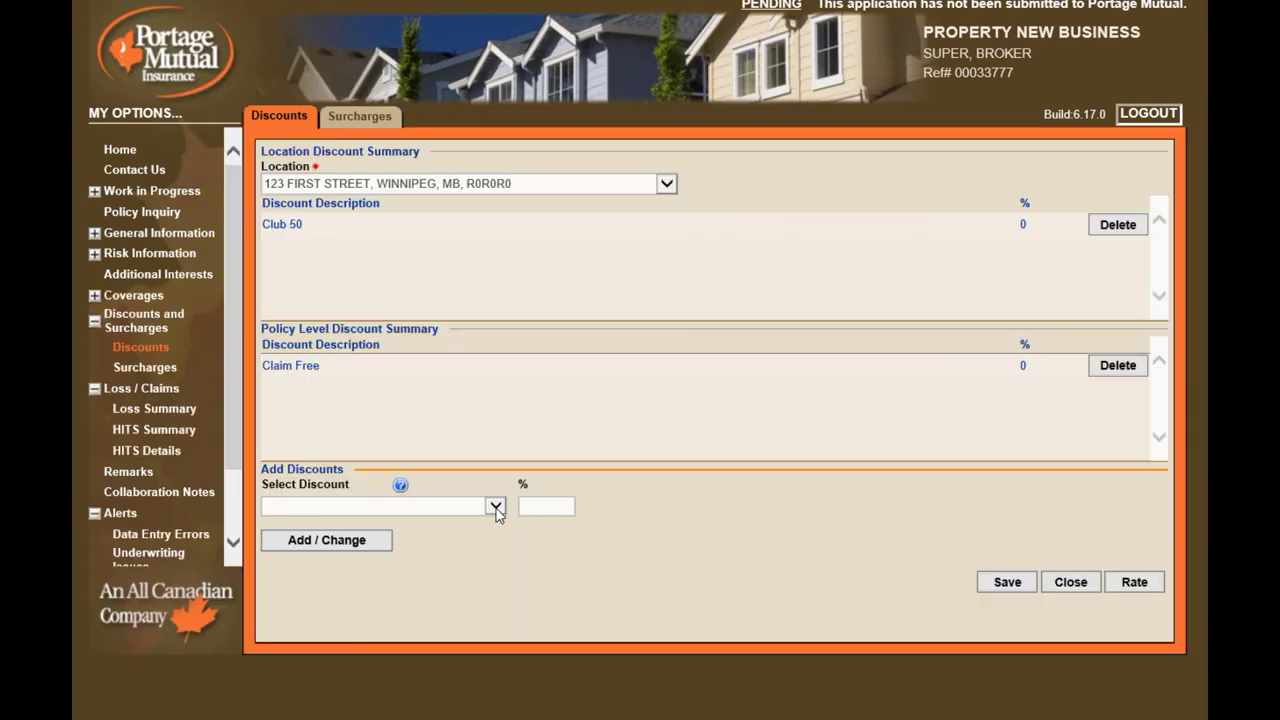
# Add the Distinct Client, New Home and Premises Alarm (Fire or Intrusion) System discounts
pyautogui.click(495, 506)
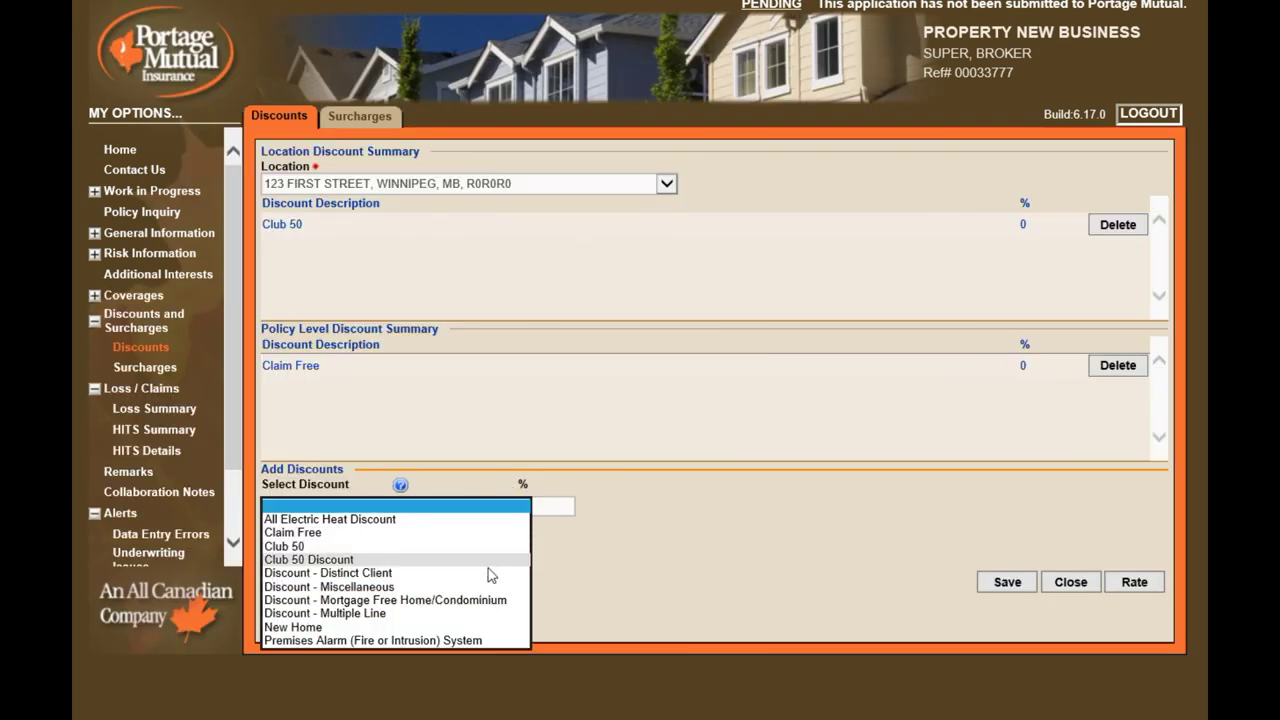
pyautogui.click(487, 575)
pyautogui.click(362, 545)
pyautogui.click(494, 506)
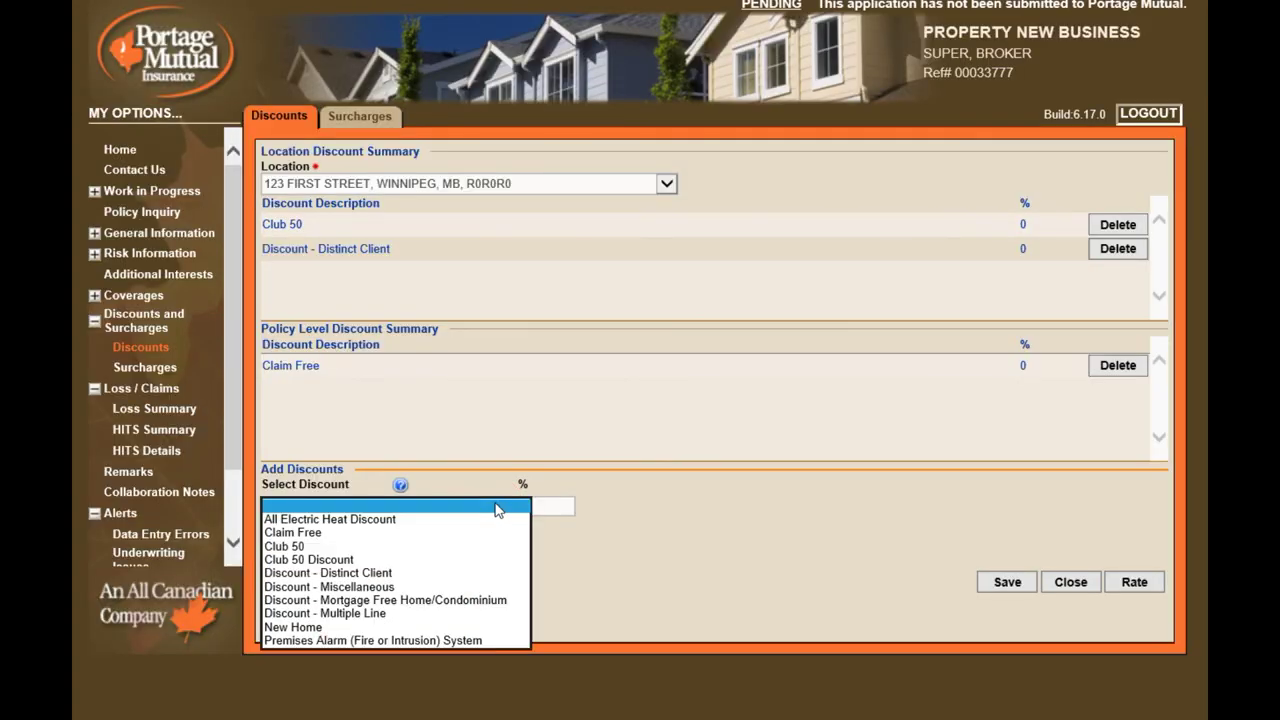
pyautogui.click(428, 627)
pyautogui.click(337, 536)
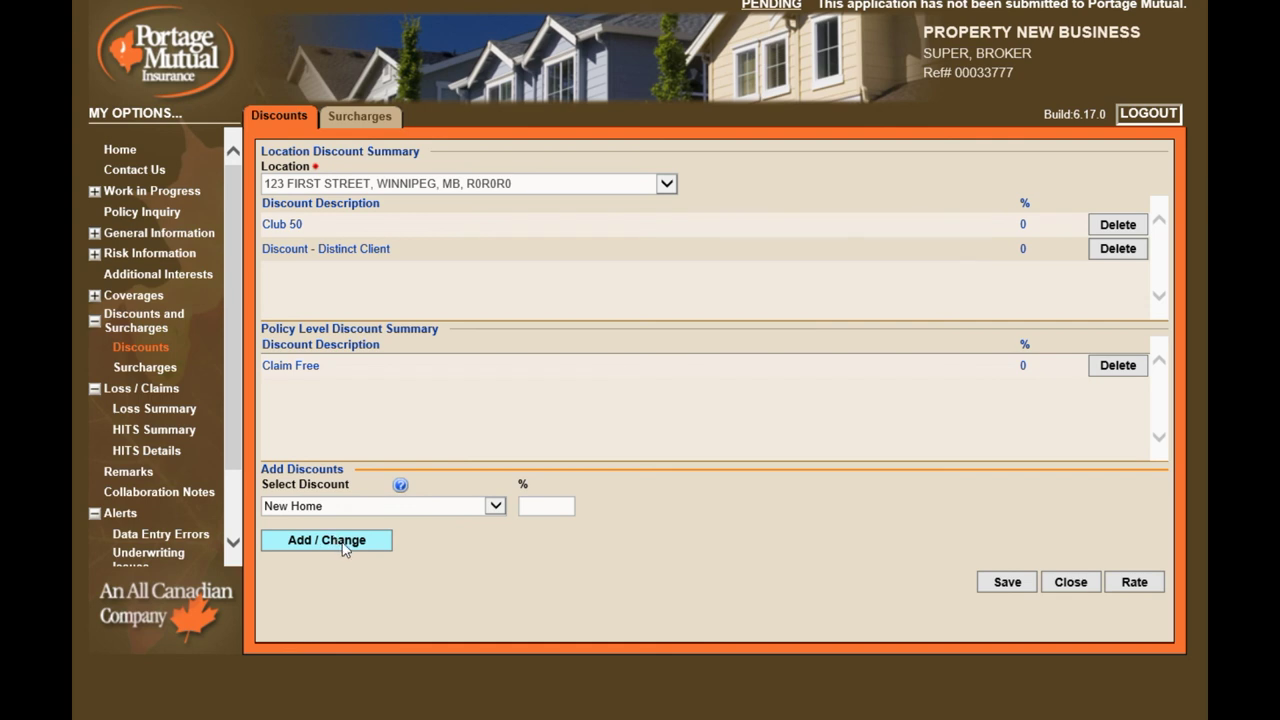
pyautogui.click(494, 506)
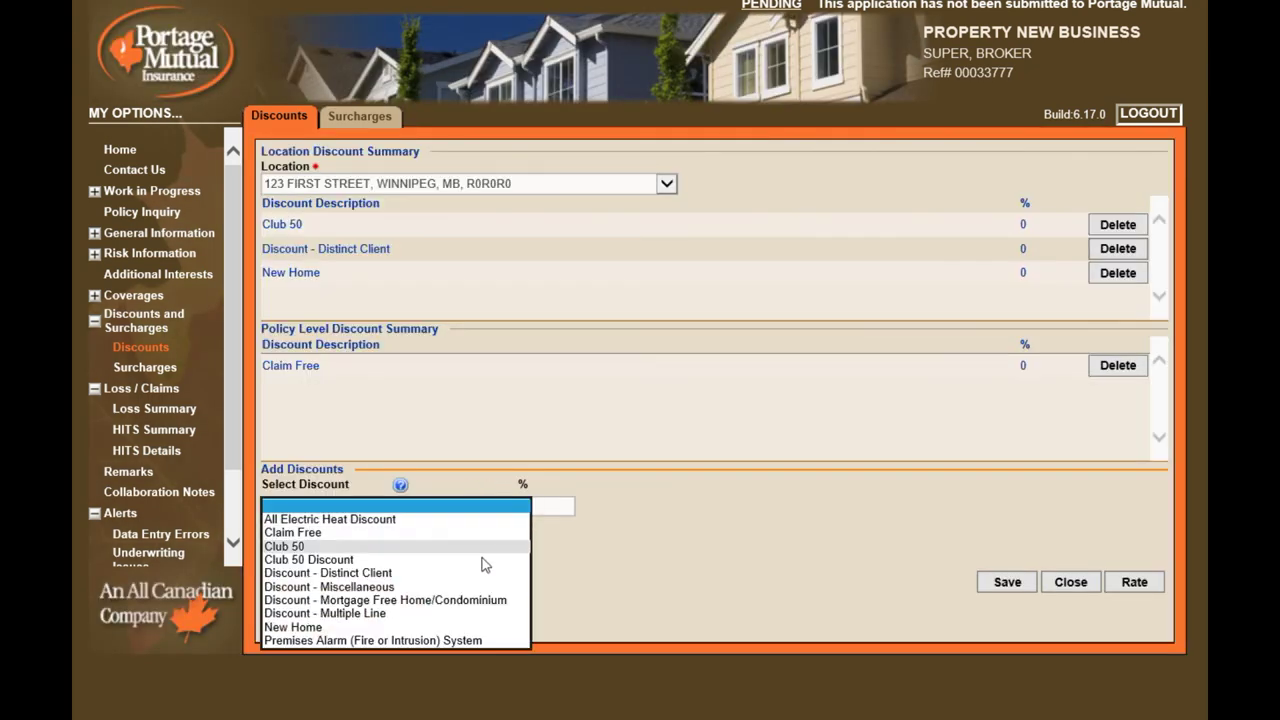
pyautogui.click(470, 646)
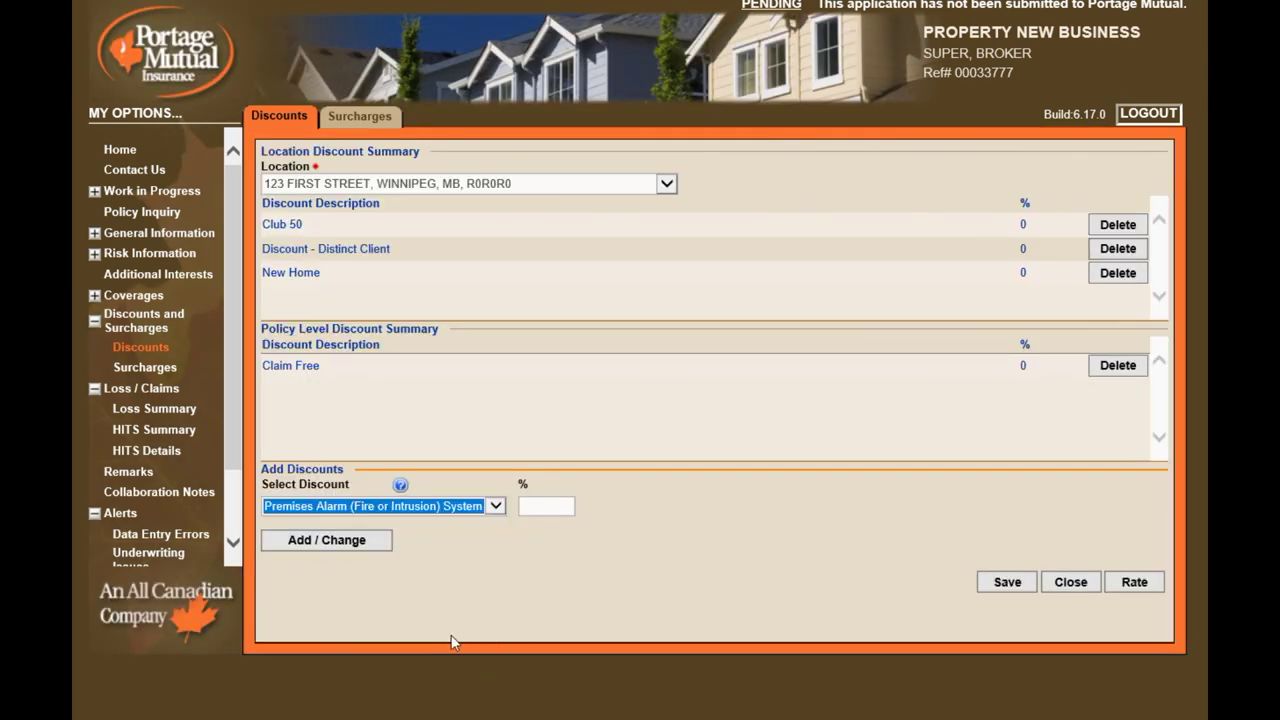
pyautogui.click(320, 543)
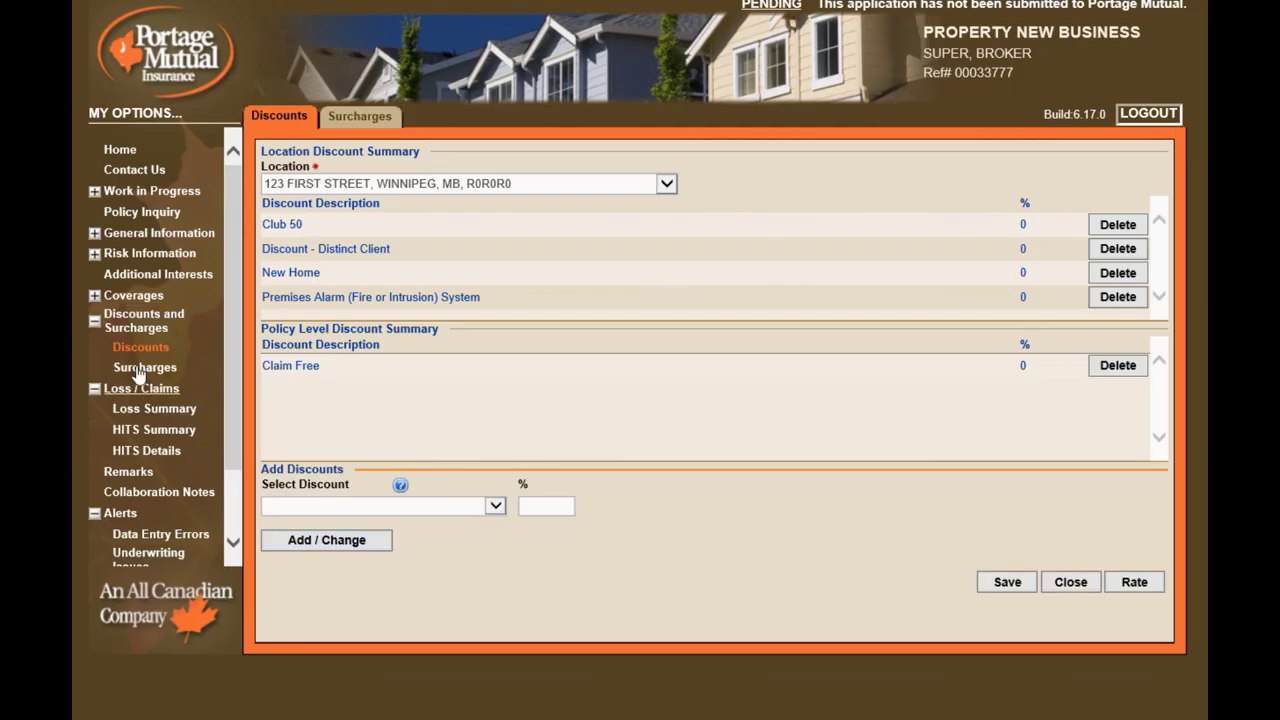
pyautogui.click(95, 321)
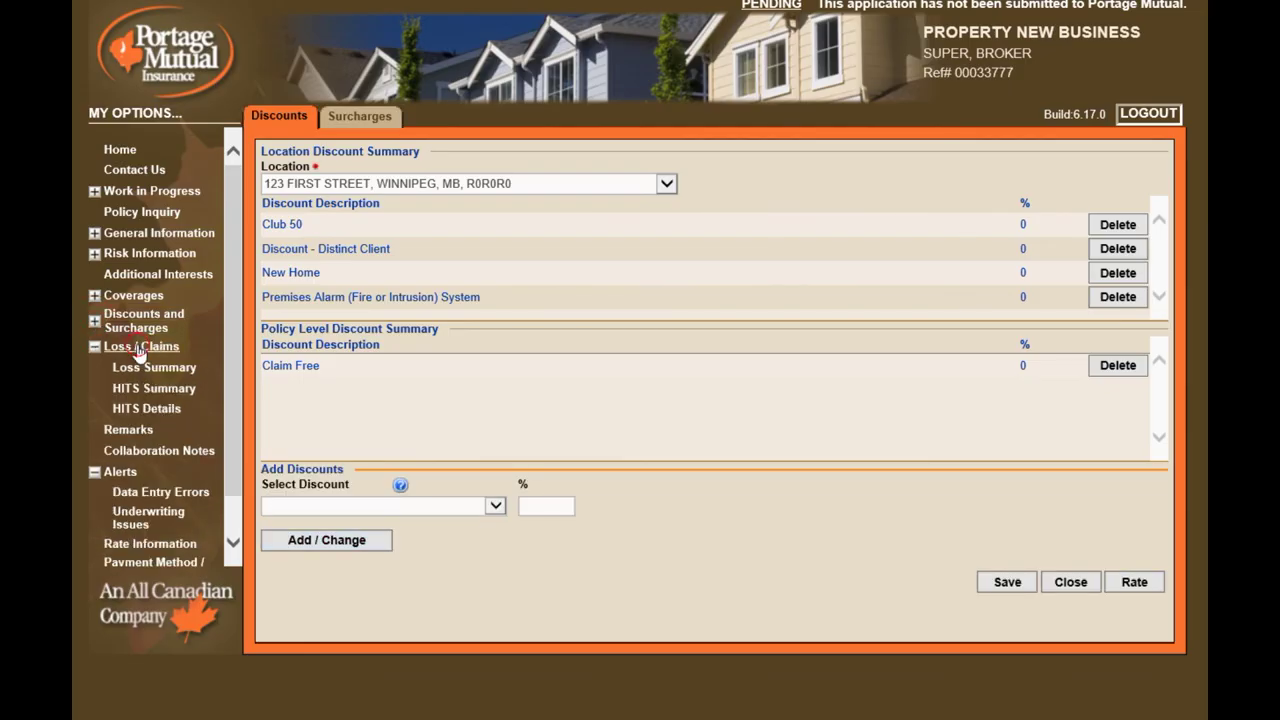
# Report a past loss dated 2013/09/15 at 123 First Street, cause Fire - Electrical
pyautogui.click(148, 350)
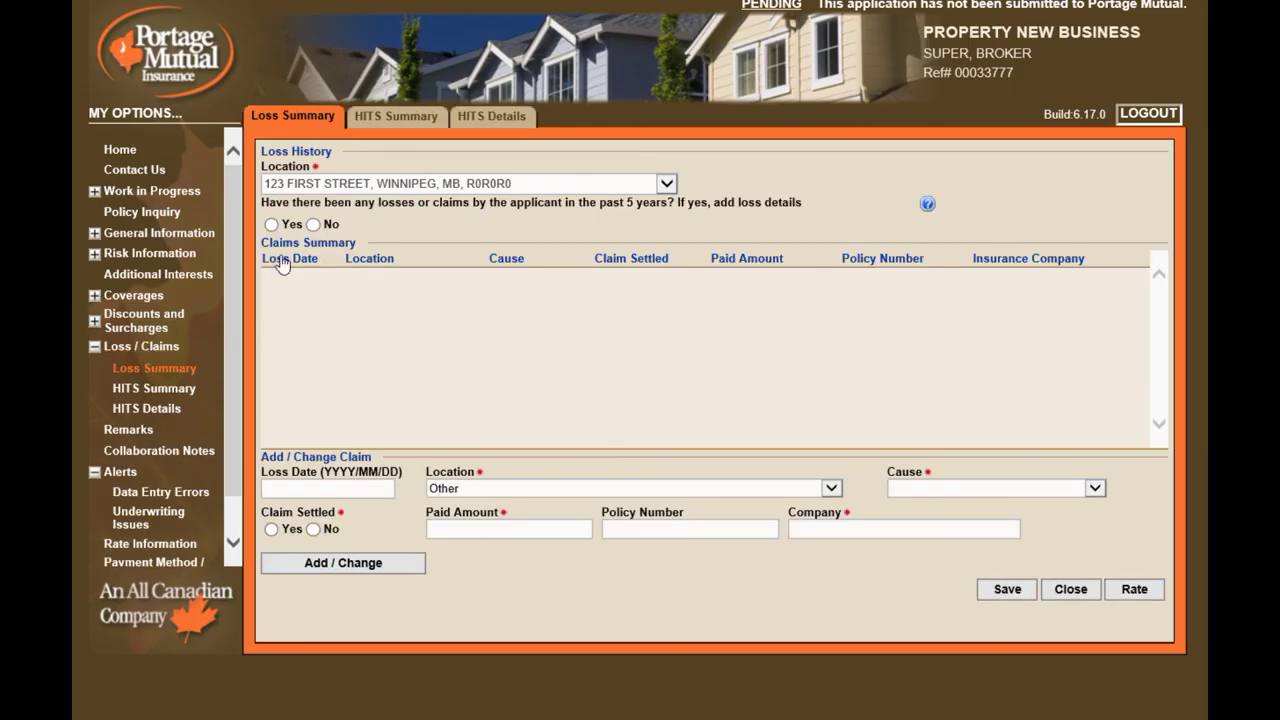
pyautogui.click(271, 224)
pyautogui.click(340, 490)
pyautogui.write('20')
pyautogui.write('0915')
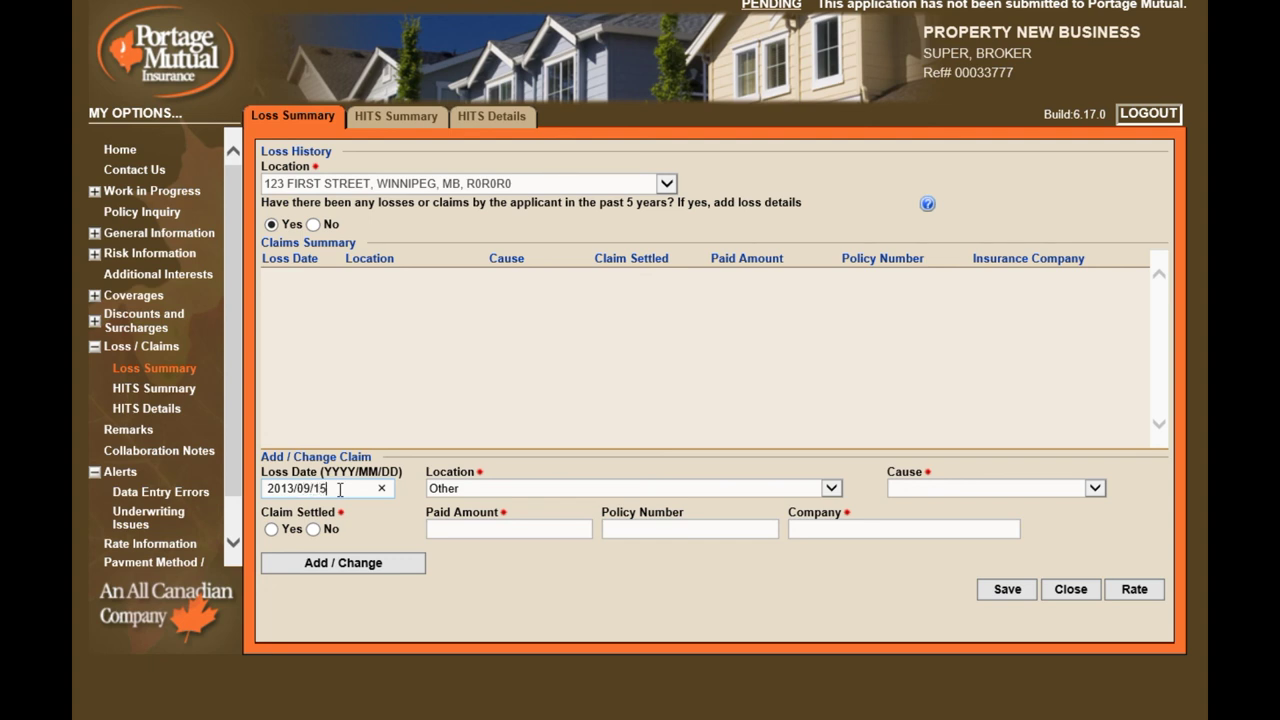
pyautogui.click(831, 490)
pyautogui.click(828, 501)
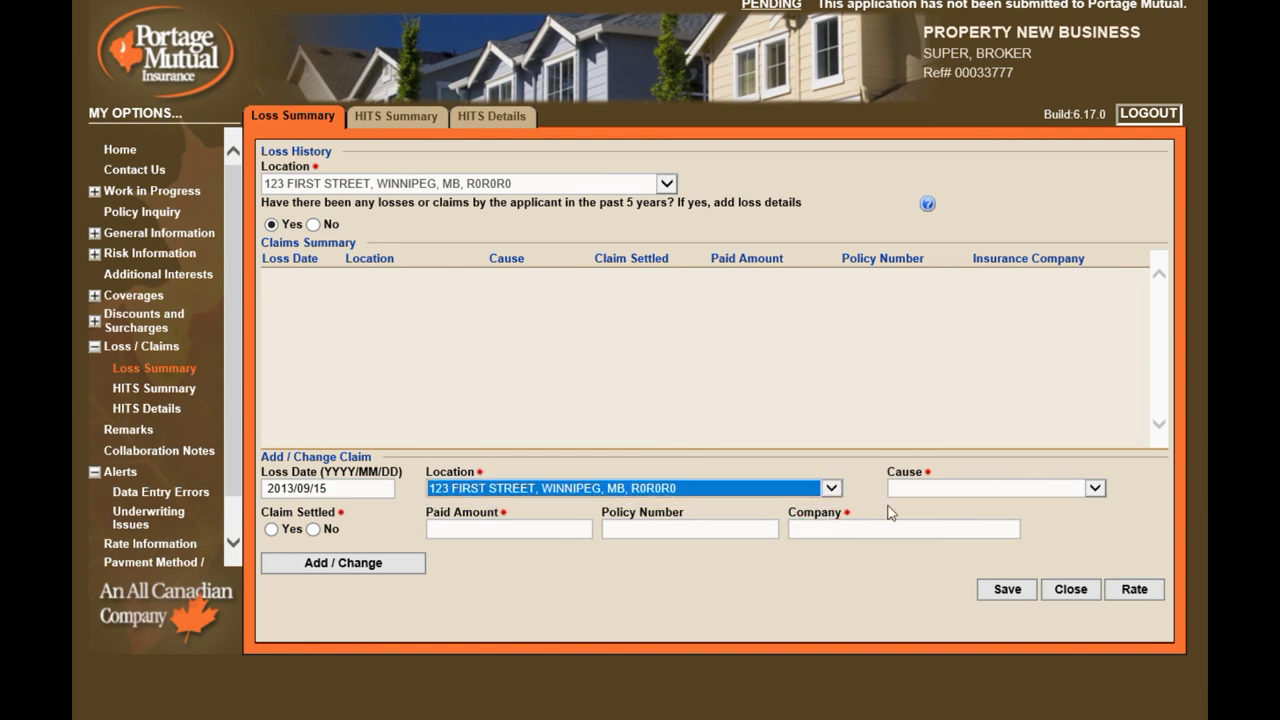
pyautogui.click(1092, 490)
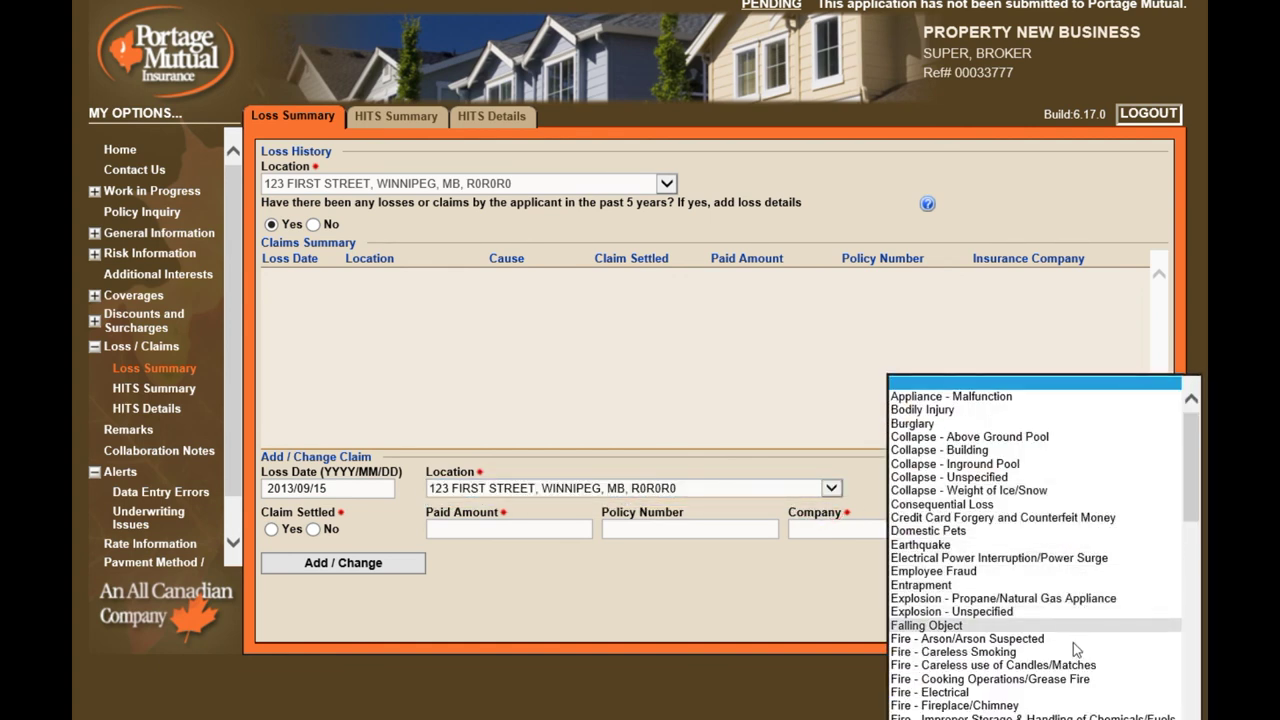
pyautogui.click(1066, 692)
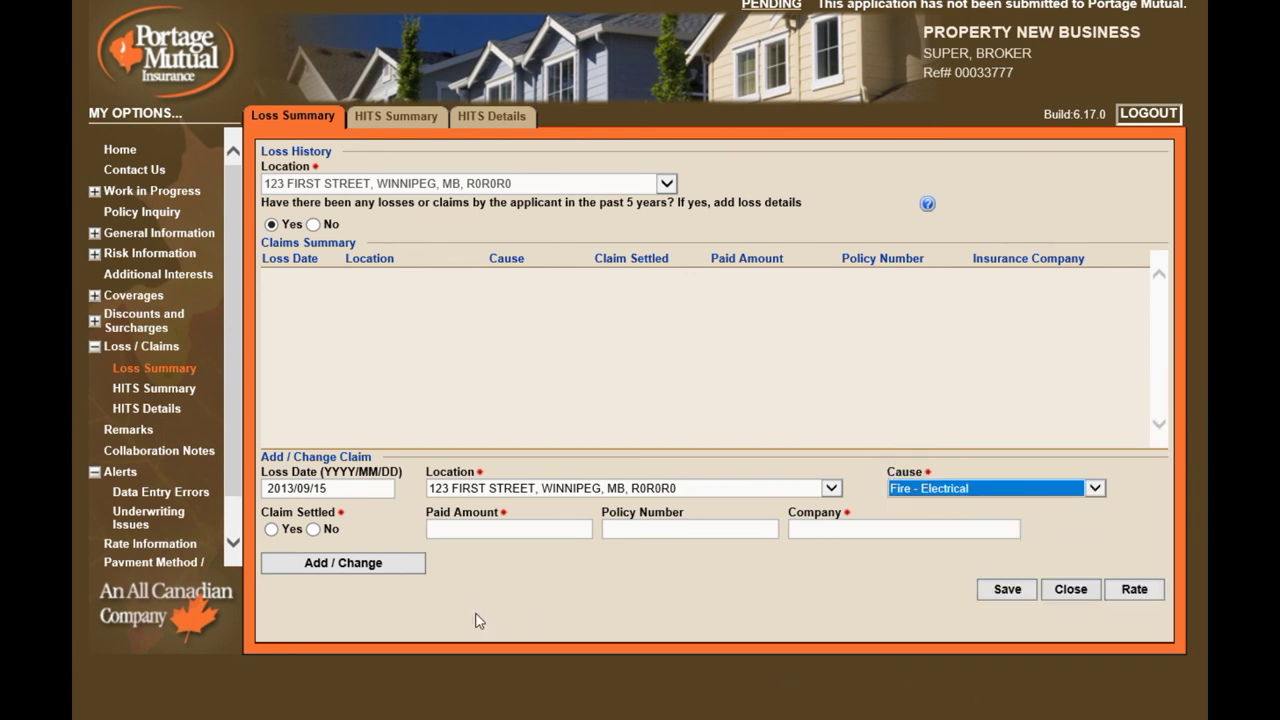
# Mark the claim settled, paid $7,500 by PREVIOUS COMPANY, and add it to the summary
pyautogui.click(271, 529)
pyautogui.click(462, 531)
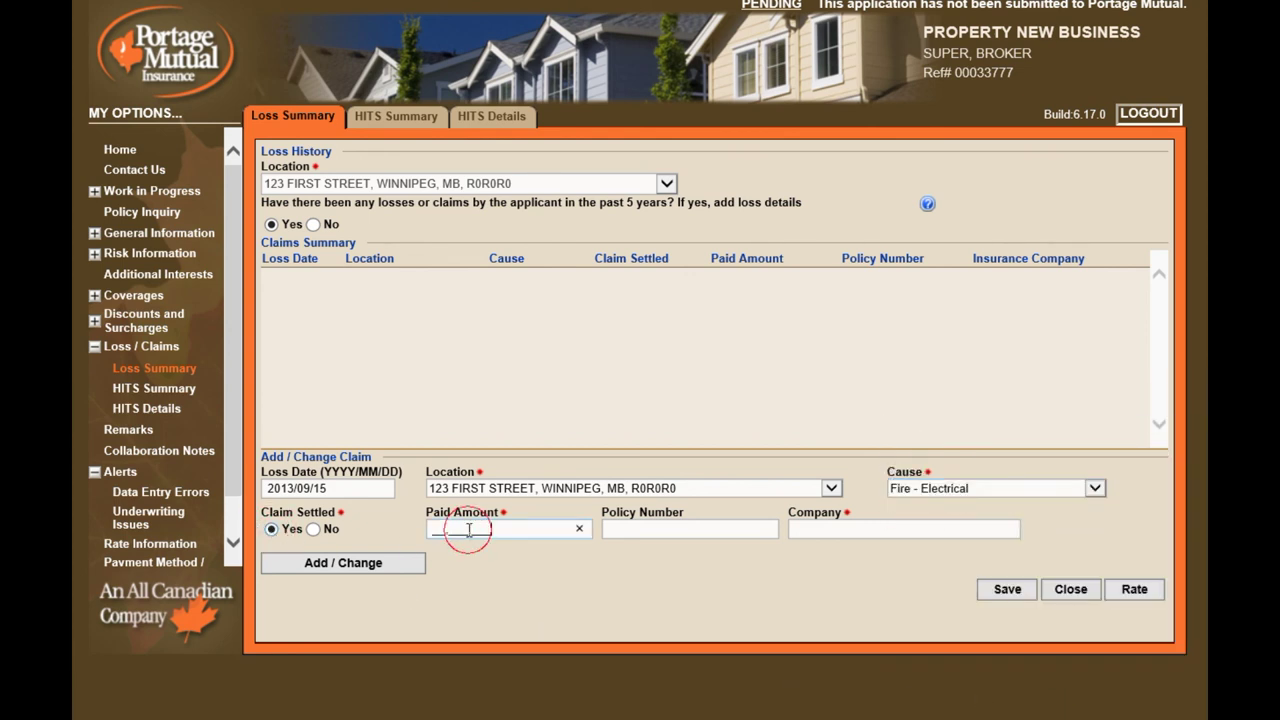
pyautogui.write('7500')
pyautogui.press('Tab')
pyautogui.press('Tab')
pyautogui.write('PREVIO')
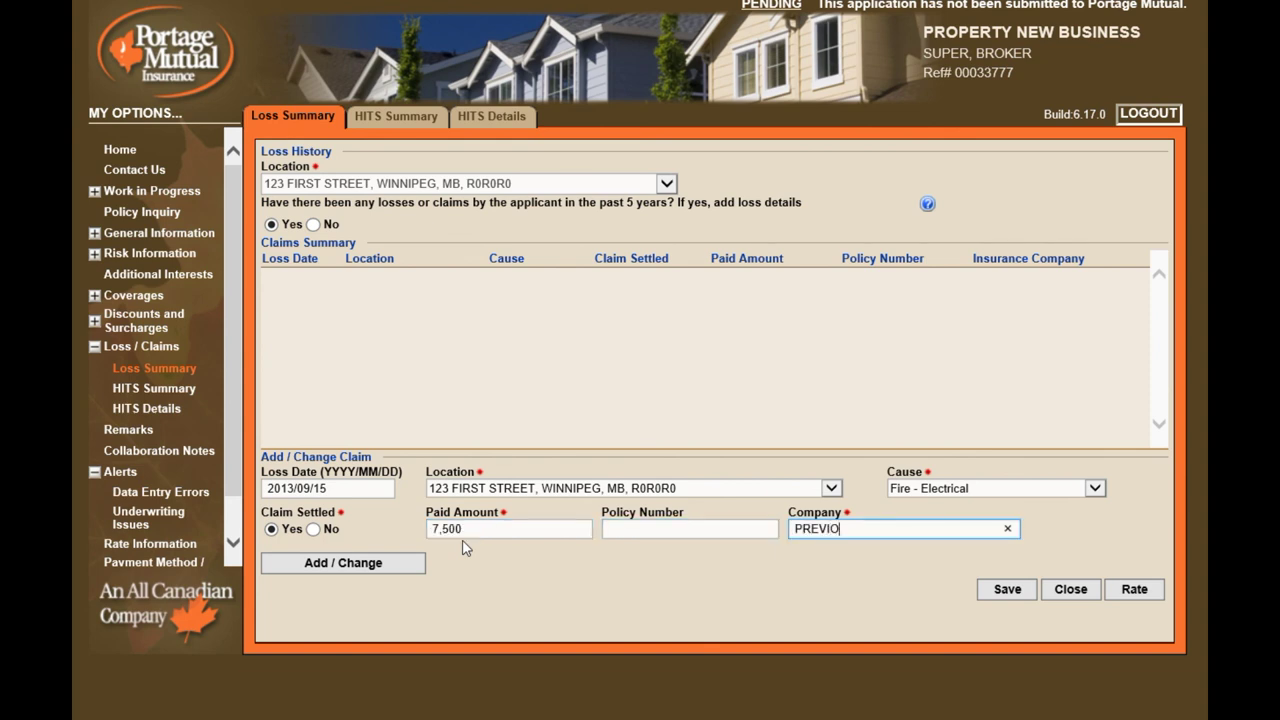
pyautogui.write('US COMPANY')
pyautogui.click(337, 561)
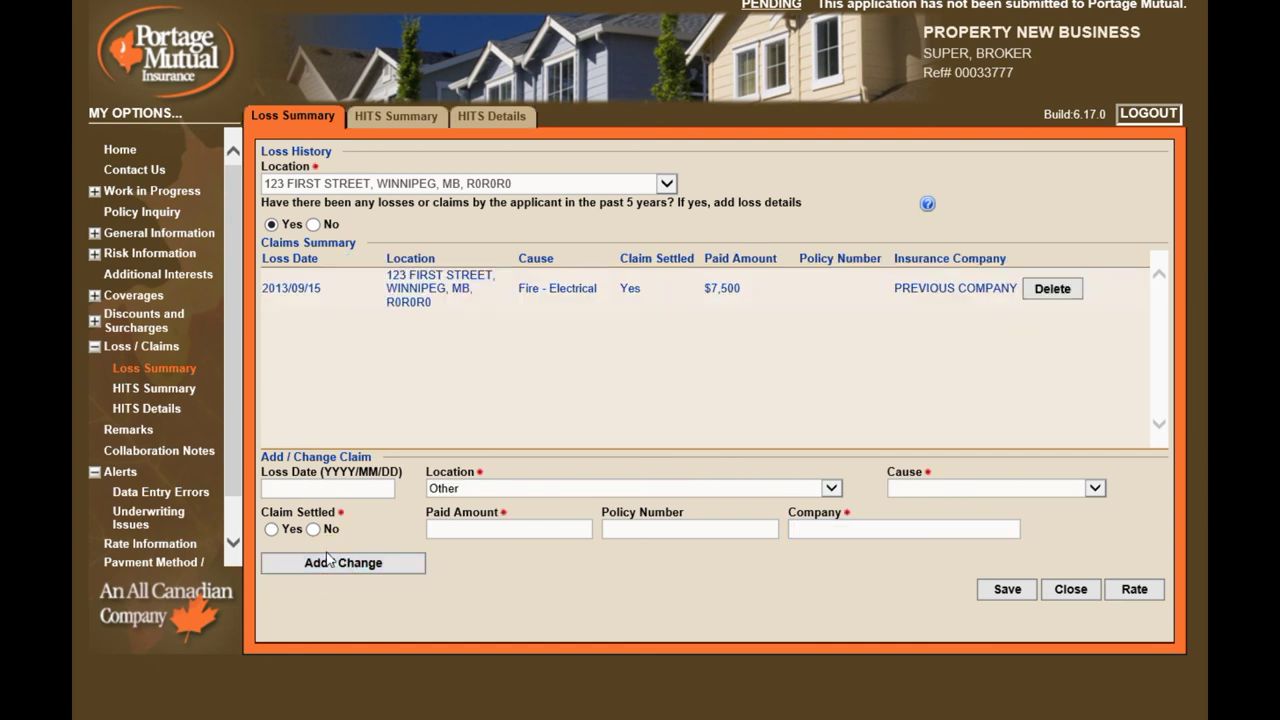
pyautogui.click(94, 346)
# Enter the remark 'ADD YOUR REMARKS HERRE' on the Remarks page
pyautogui.click(138, 371)
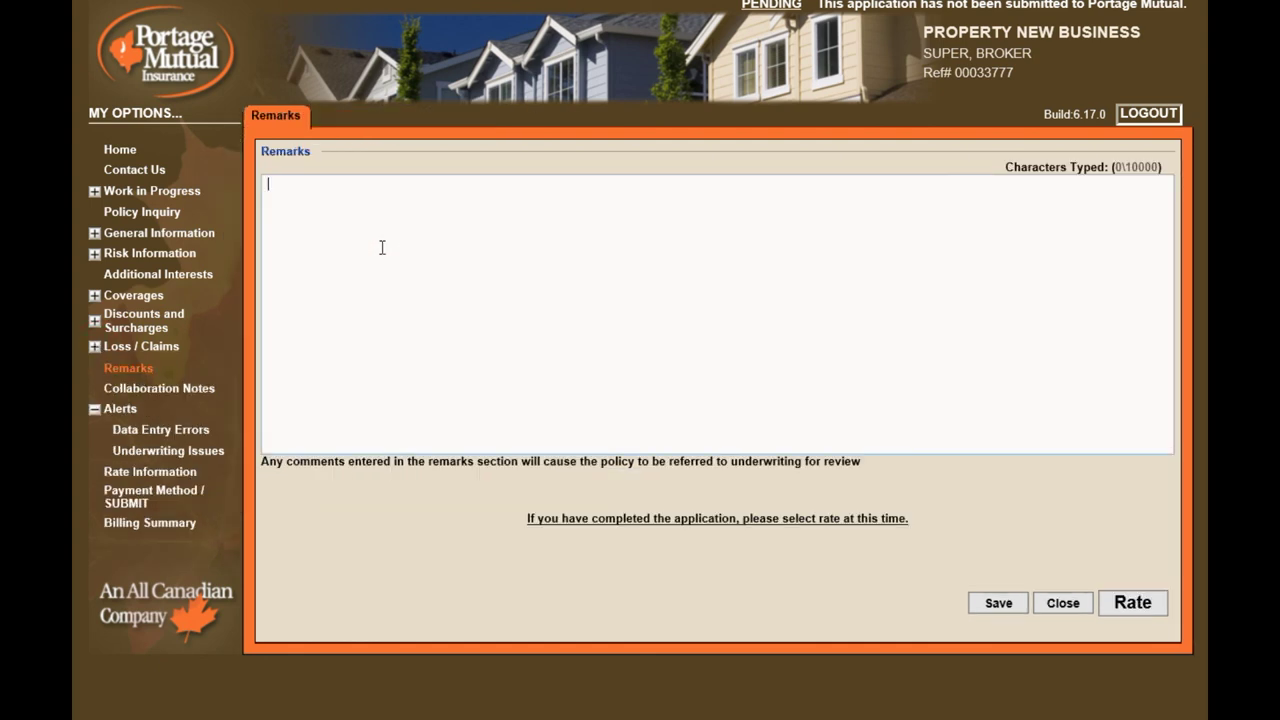
pyautogui.write('ADD YOUR REMARKS HERRE')
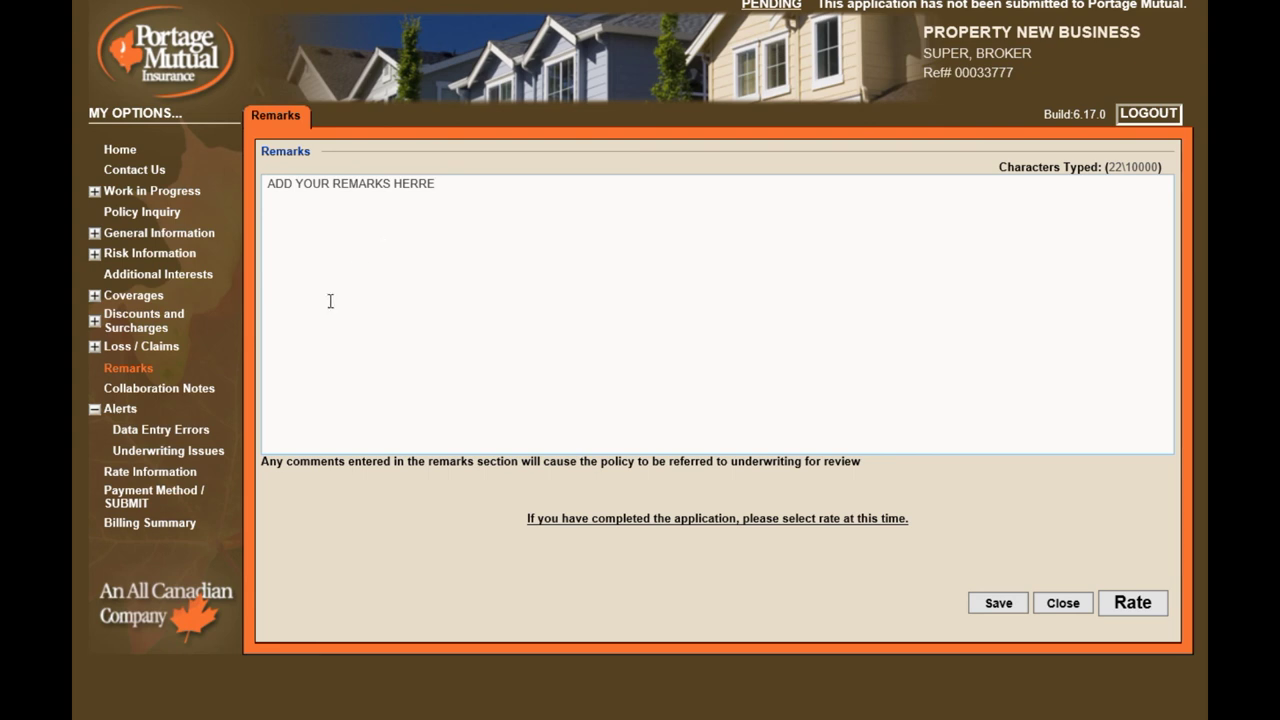
pyautogui.click(132, 399)
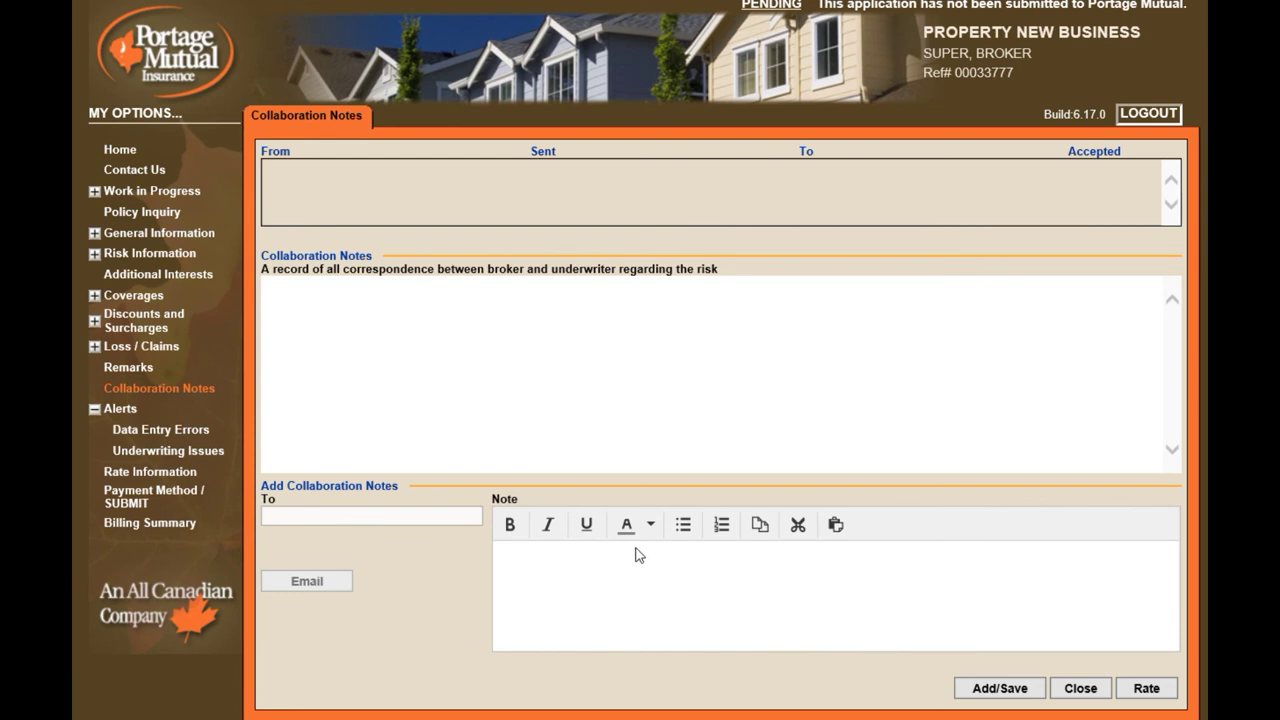
# Post the note 'ADD A NOTE TO THE UNDERWRITER' and save the application
pyautogui.click(671, 572)
pyautogui.write('ADD A NOTE TO THE UNDERWRITER')
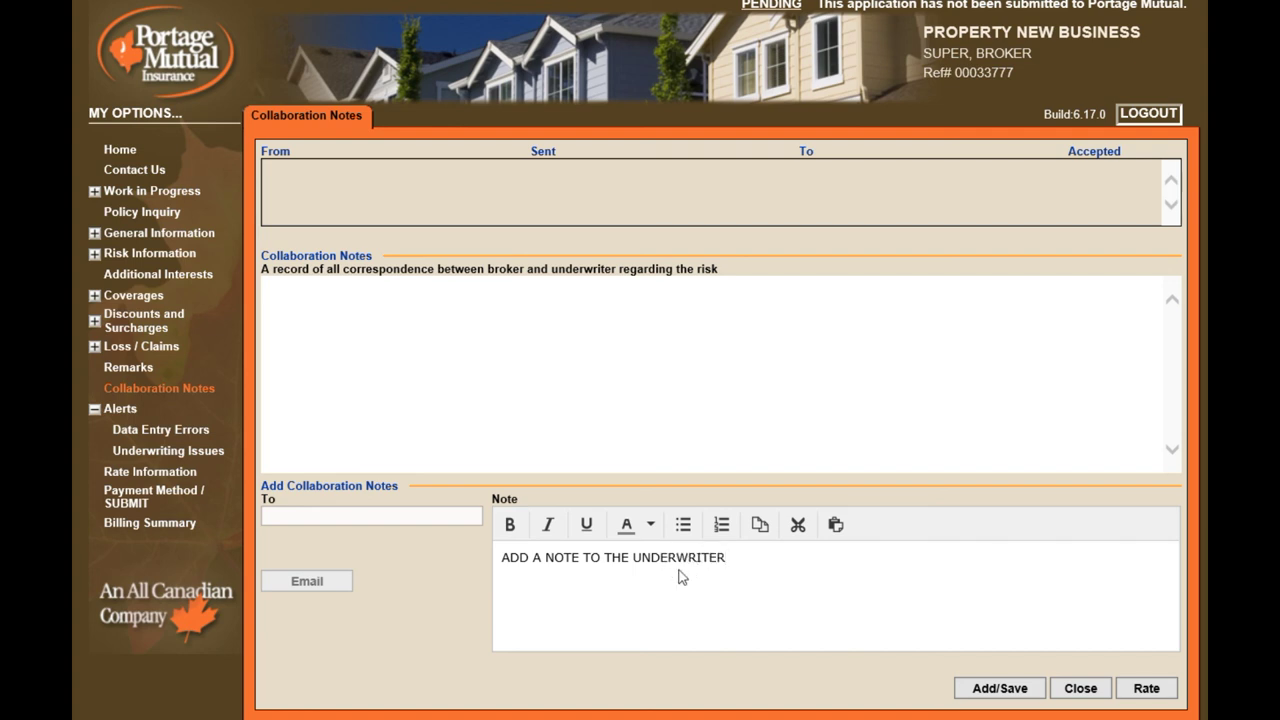
pyautogui.click(998, 688)
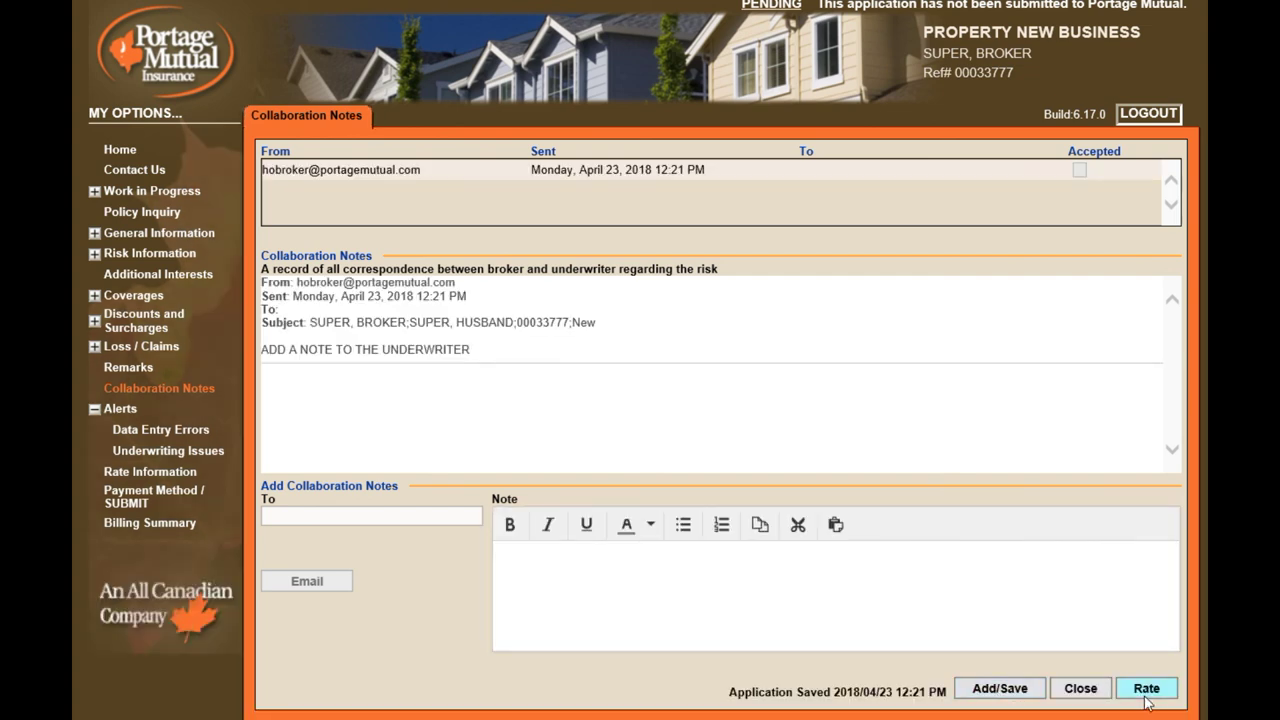
# Rate the application, pass the underwriting issues, review the 1124 premium, and continue to payment
pyautogui.click(1146, 689)
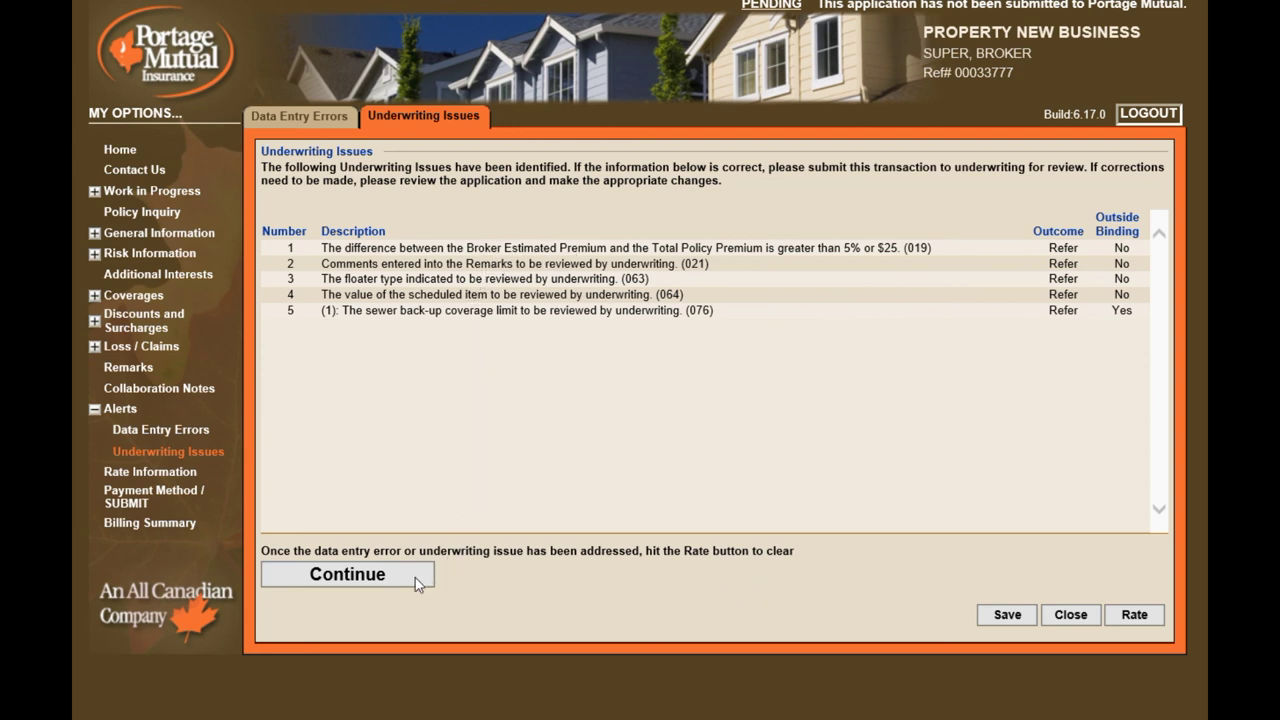
pyautogui.click(377, 580)
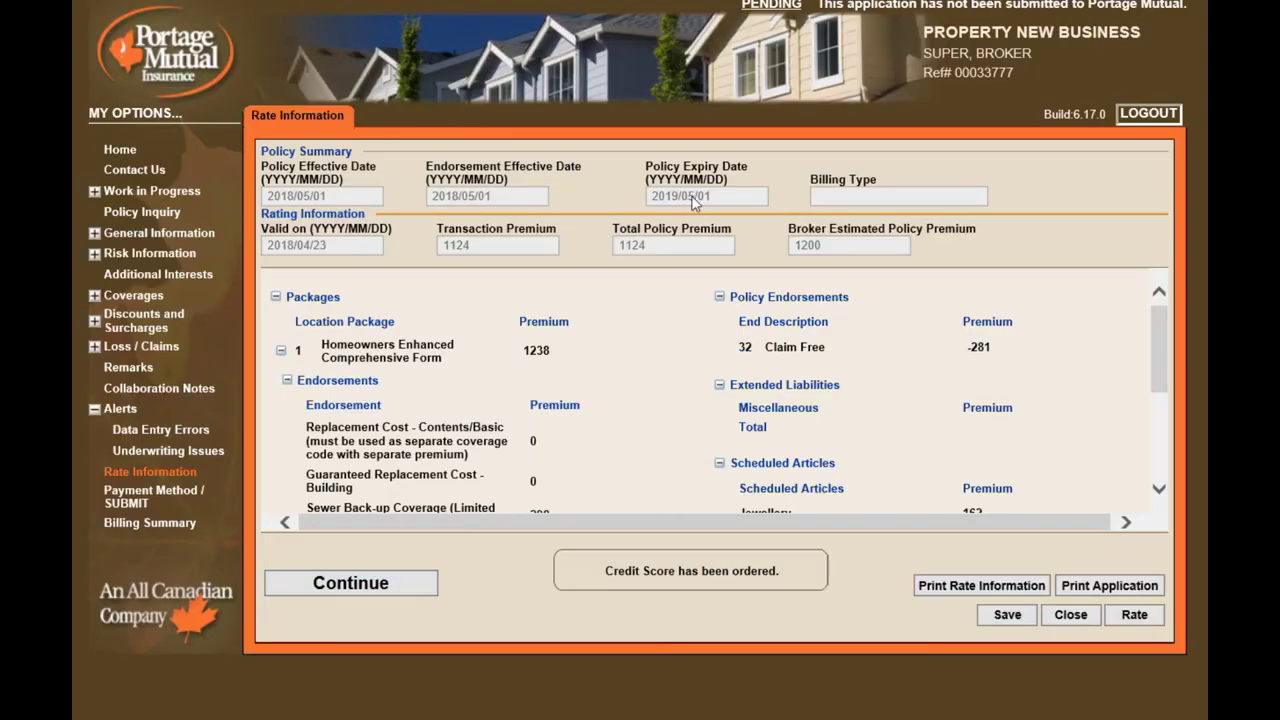
pyautogui.scroll(-5, 643, 484)
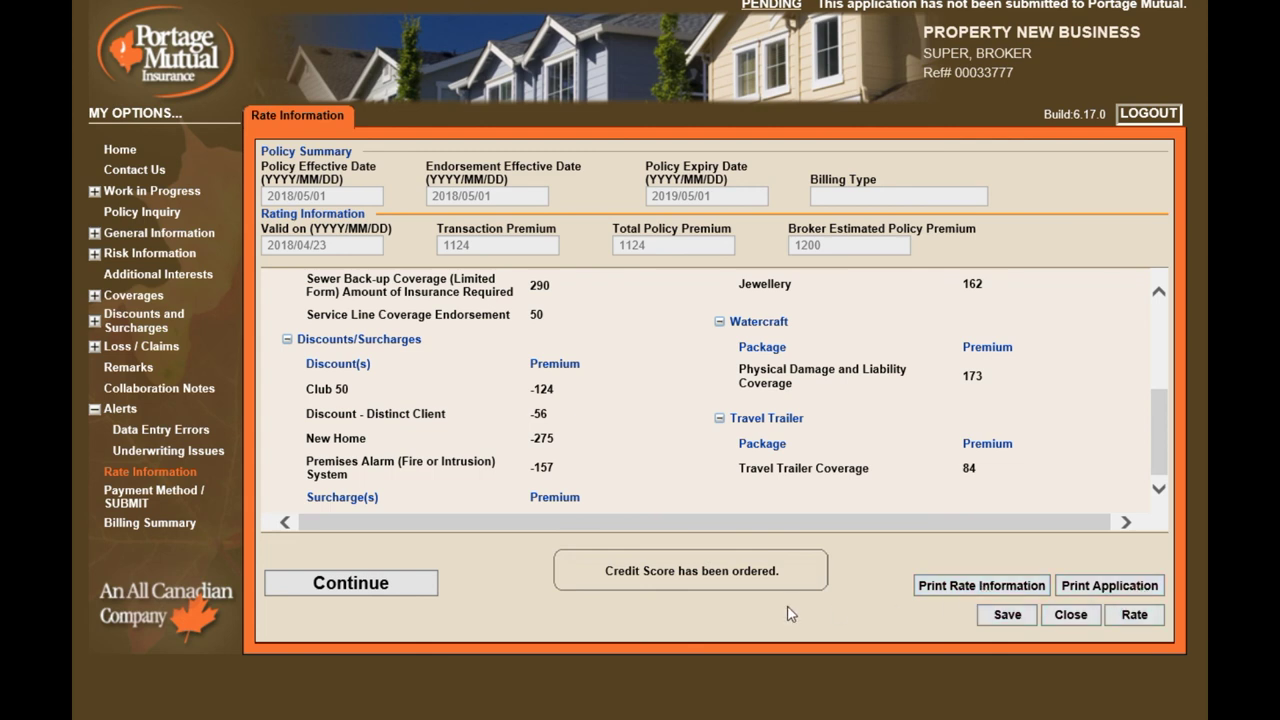
pyautogui.click(348, 583)
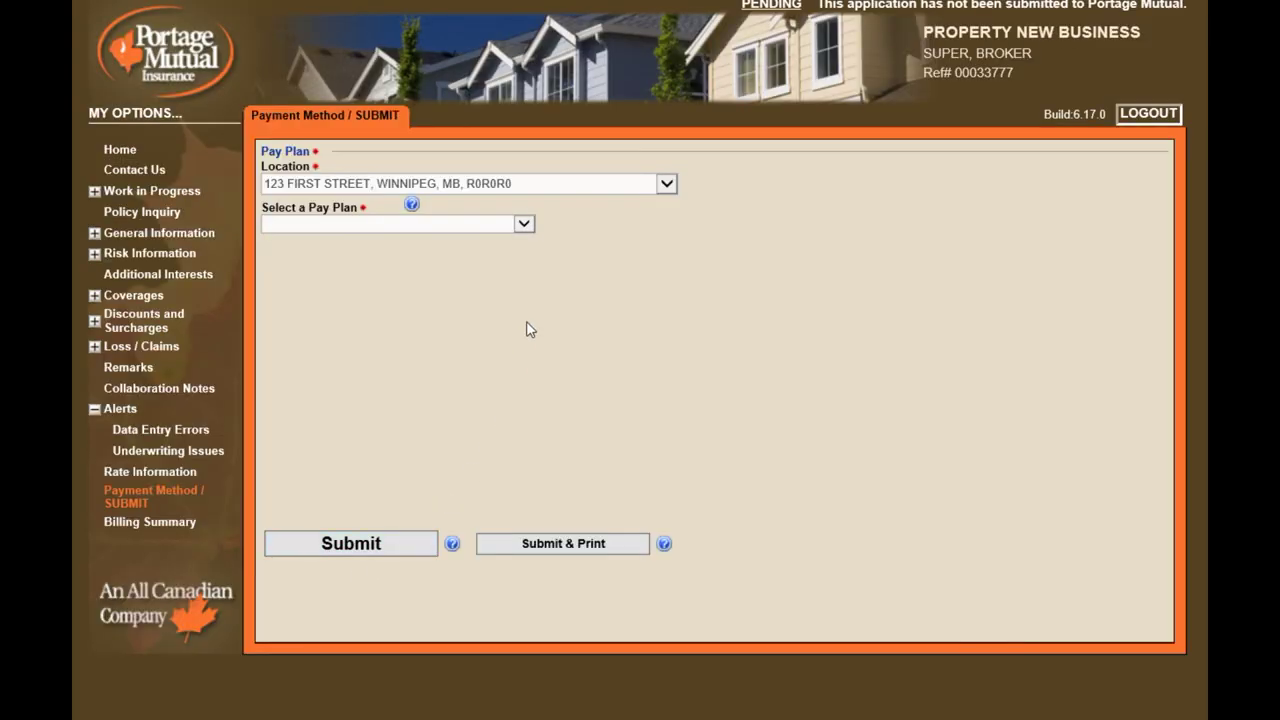
# Choose the Company Bill (Full payment) pay plan and submit the application to Portage Mutual
pyautogui.click(523, 224)
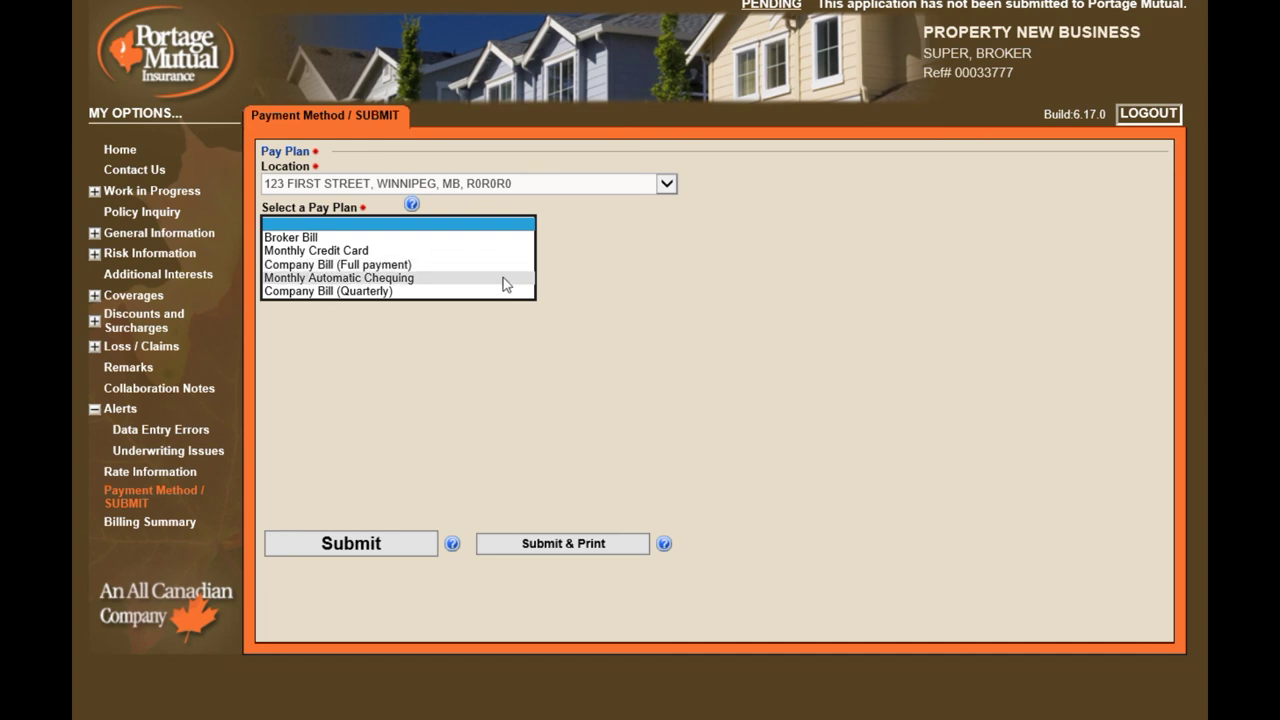
pyautogui.click(503, 266)
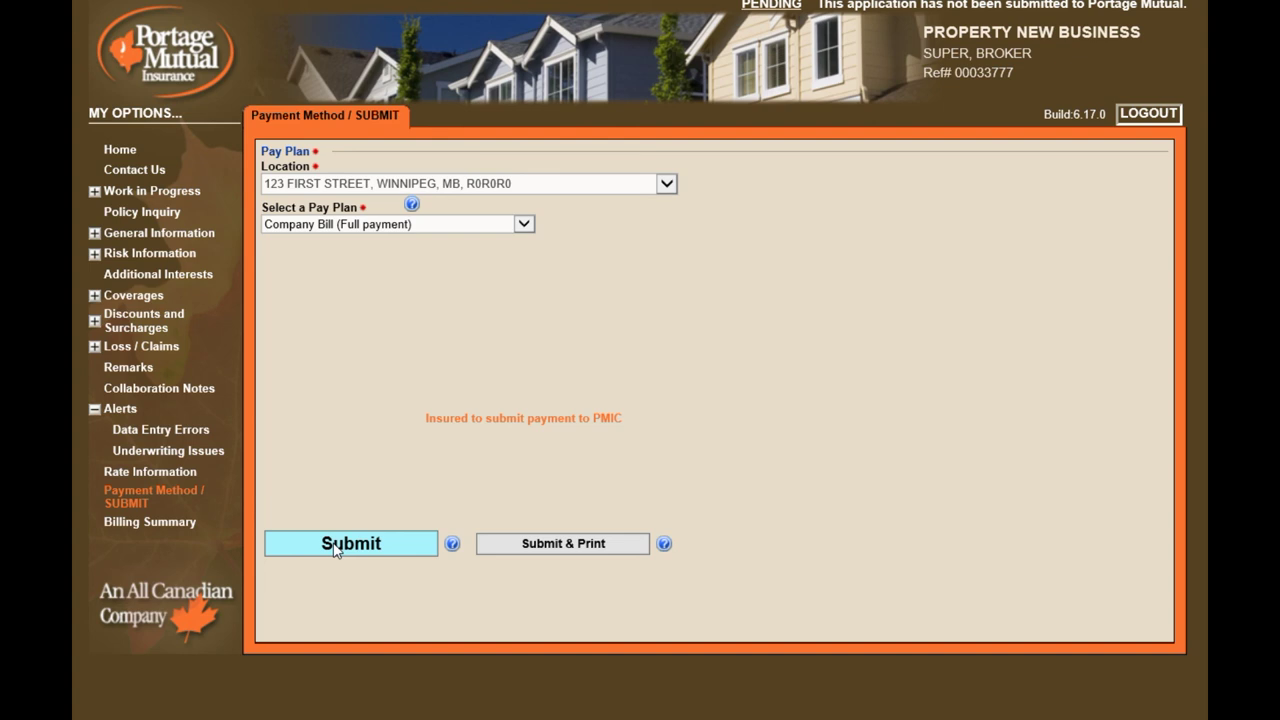
pyautogui.click(335, 548)
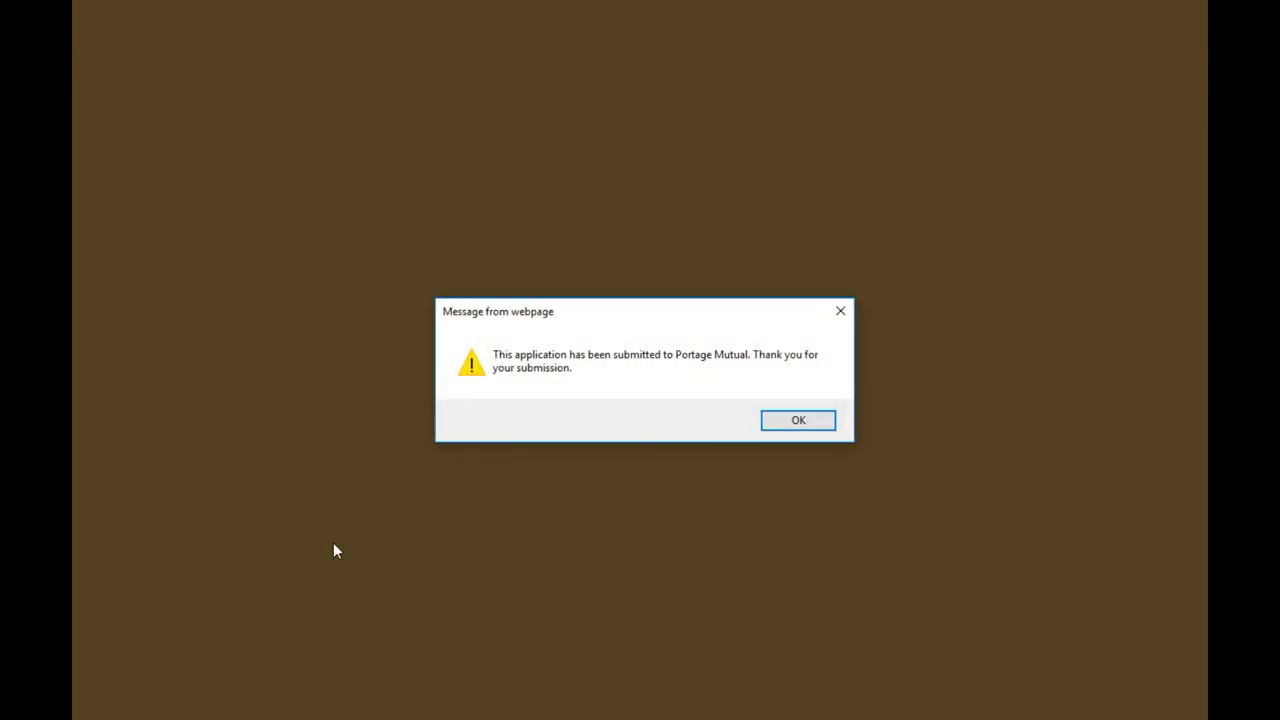